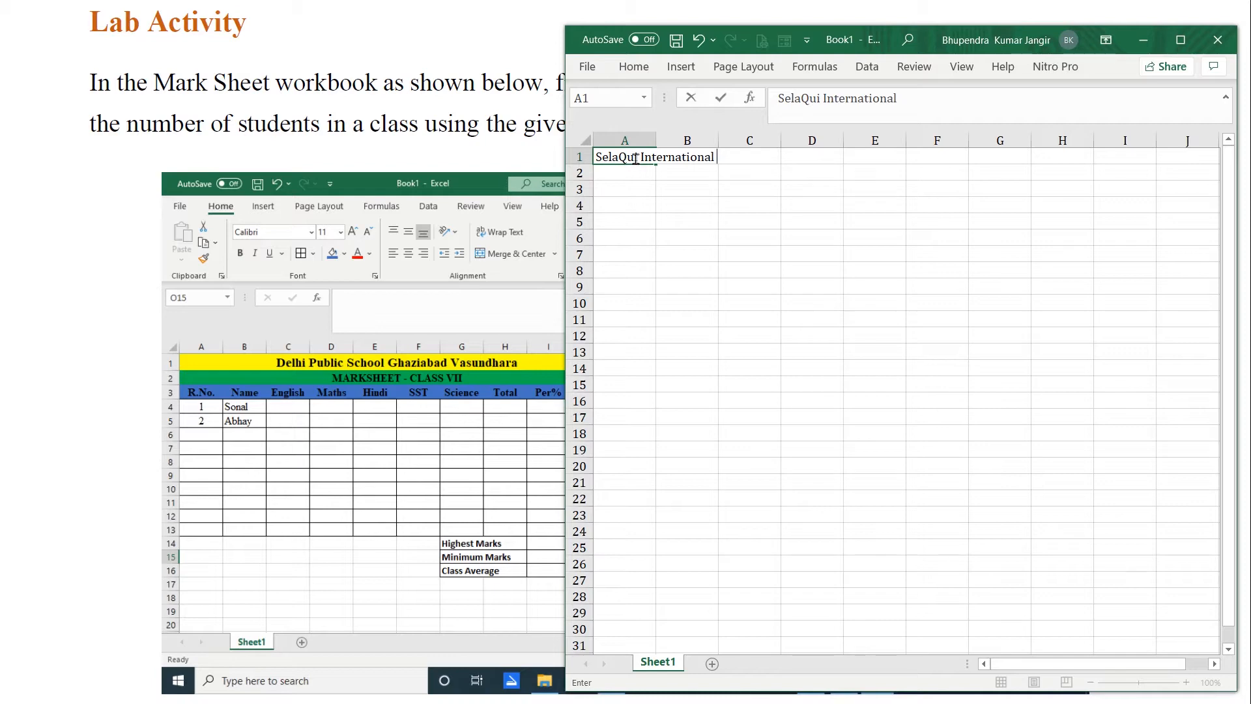
Complete the title "SelaQui International School" in A1 and enter "Marksheet - Class VII" in A2.
text(Scho)
text(9)
key(Return)
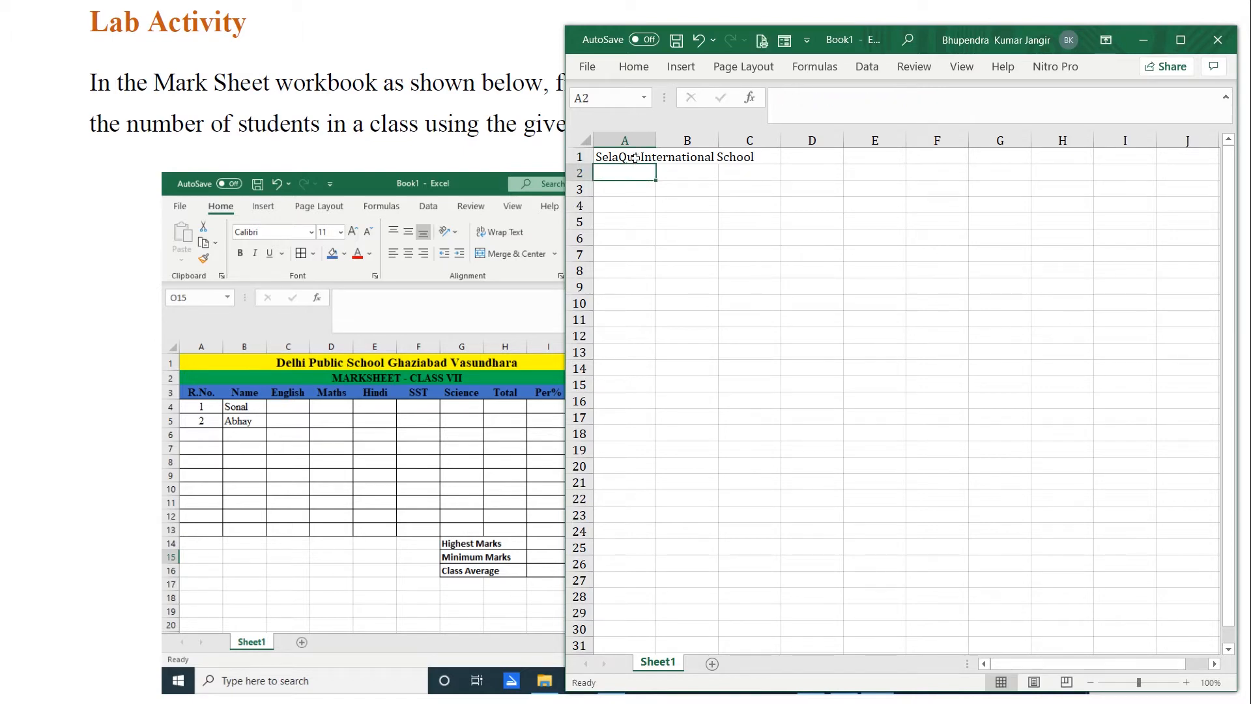
text(Marksheet)
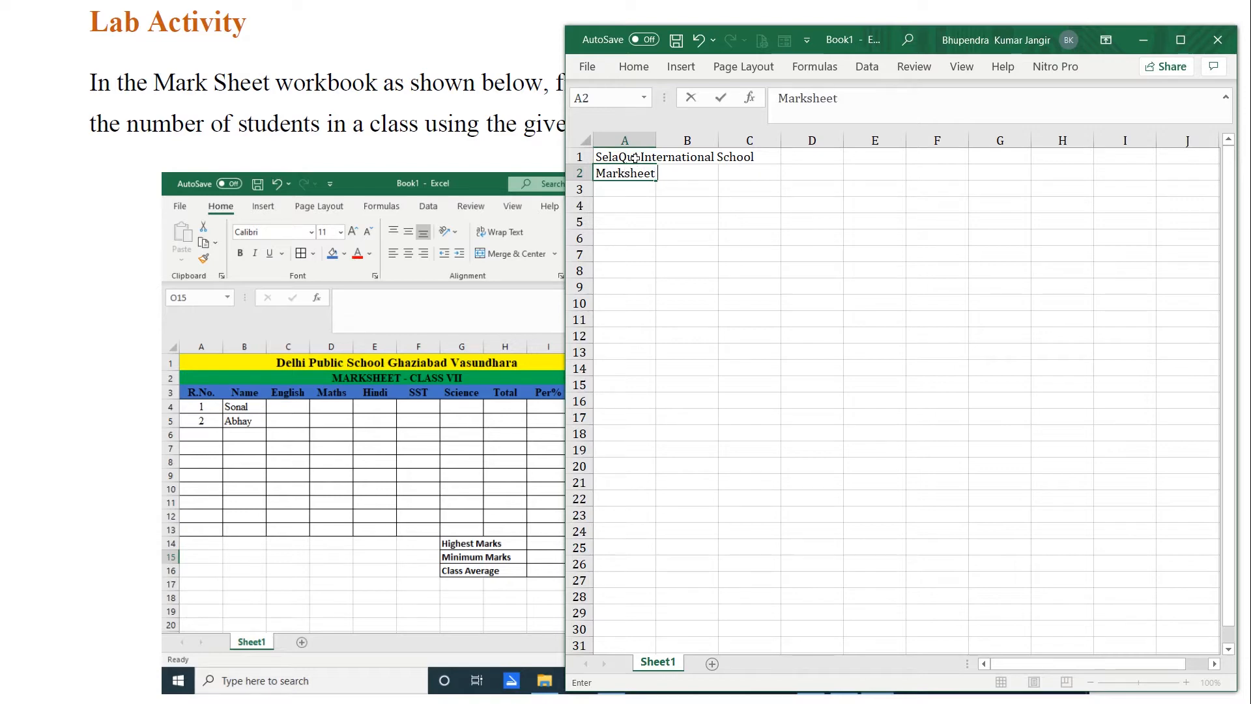
text( - Class VII)
key(Return)
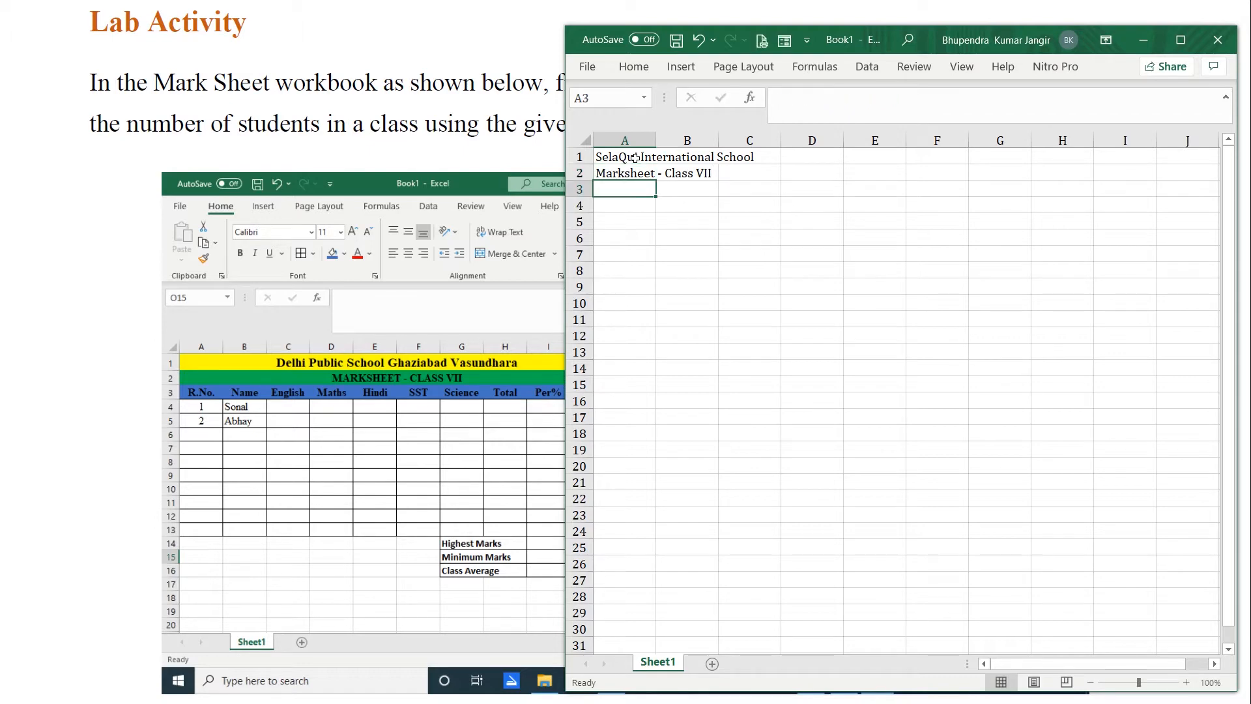
Enter the column headings R. No., Name, English and Maths in cells A3 to D3.
text(R)
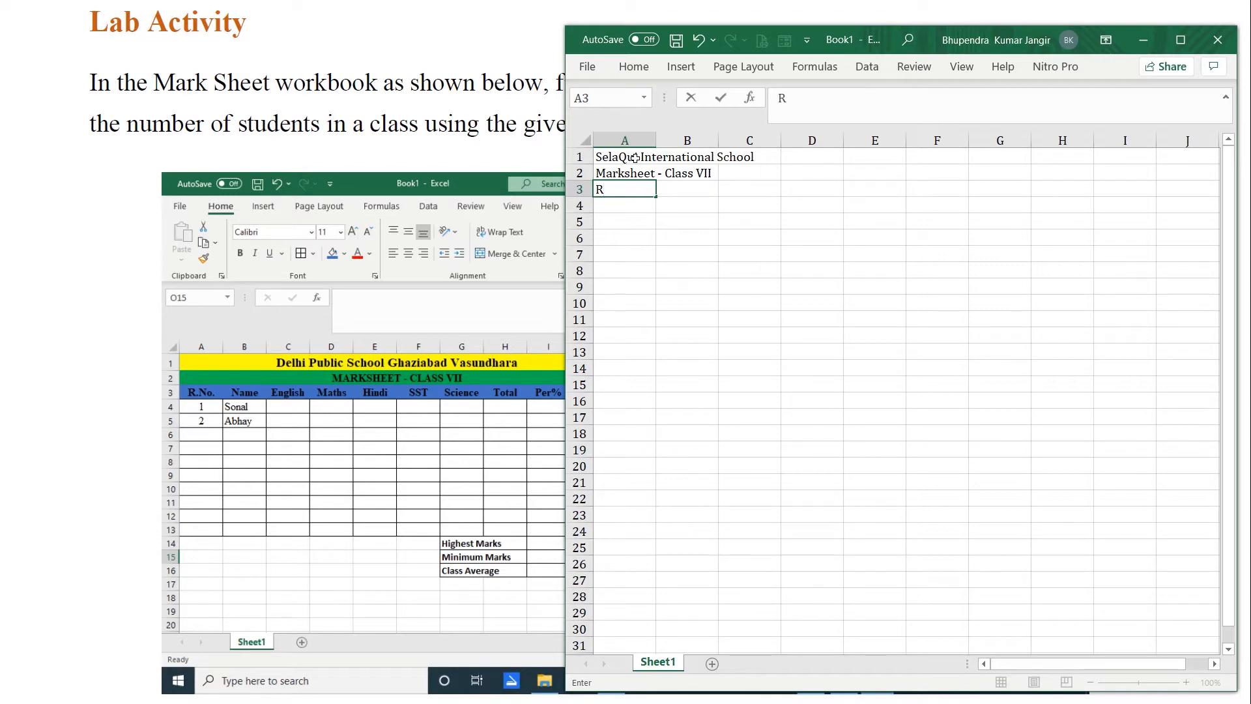
text(. No.)
key(Tab)
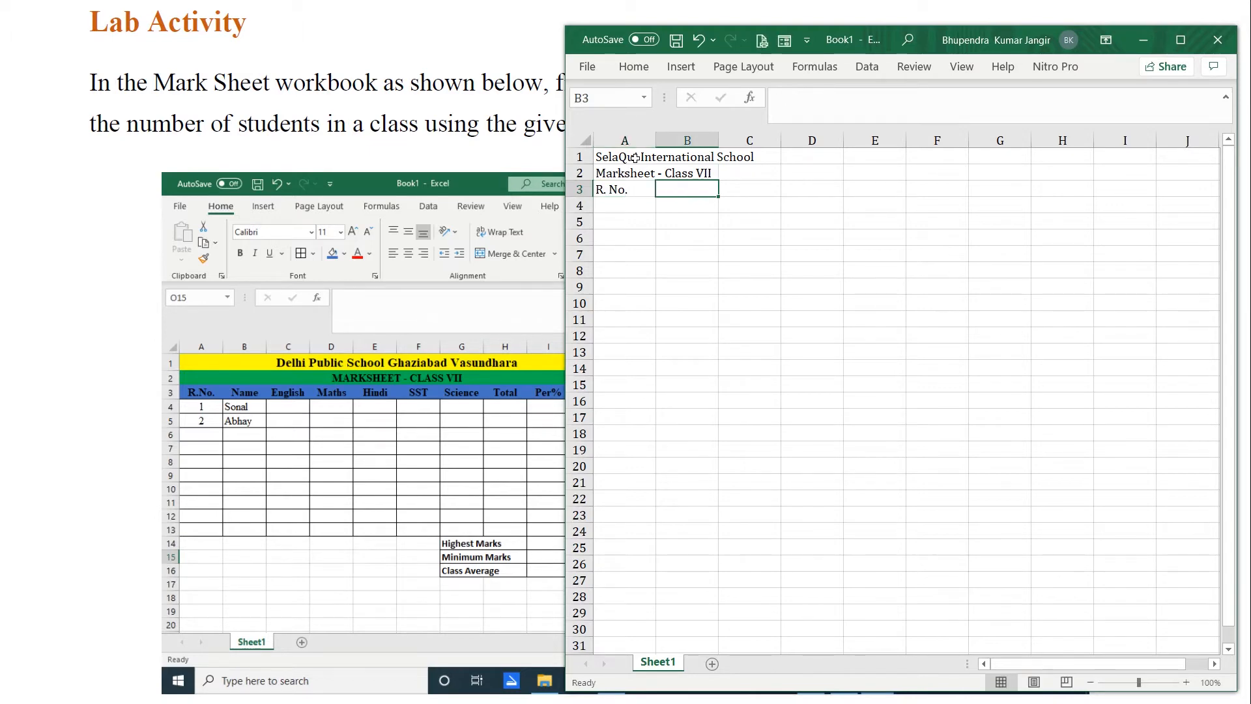
text(Name)
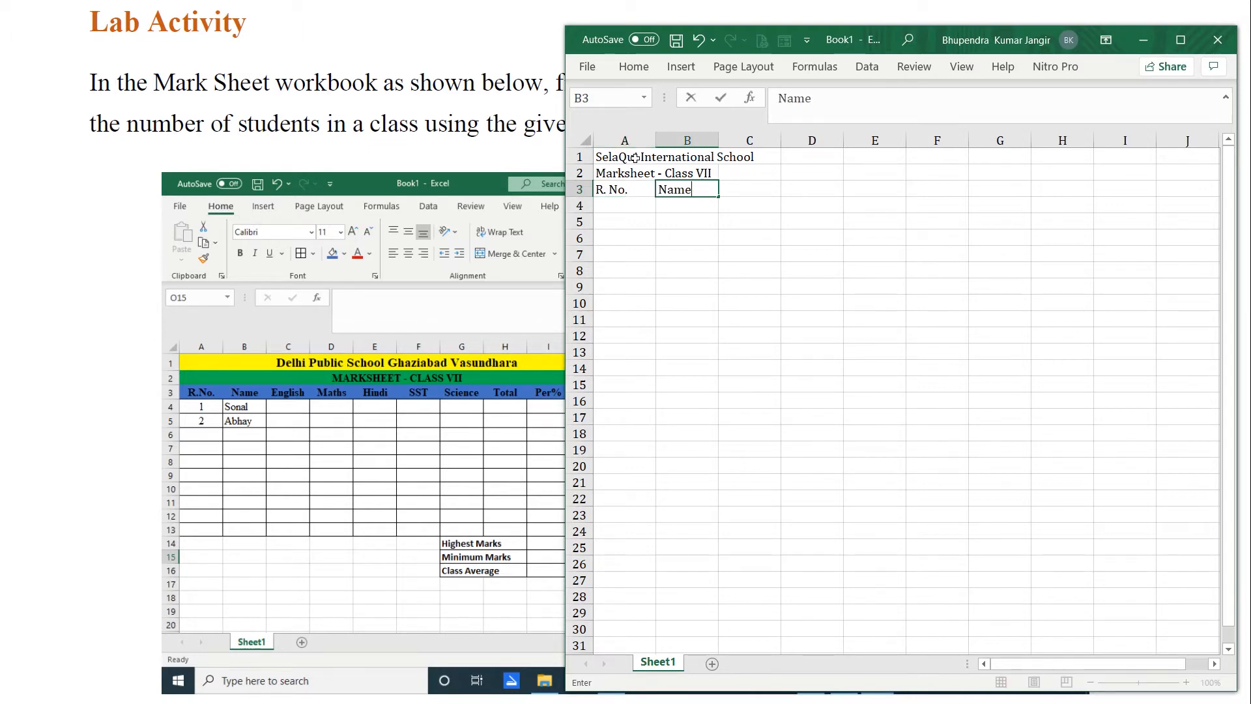
key(Tab)
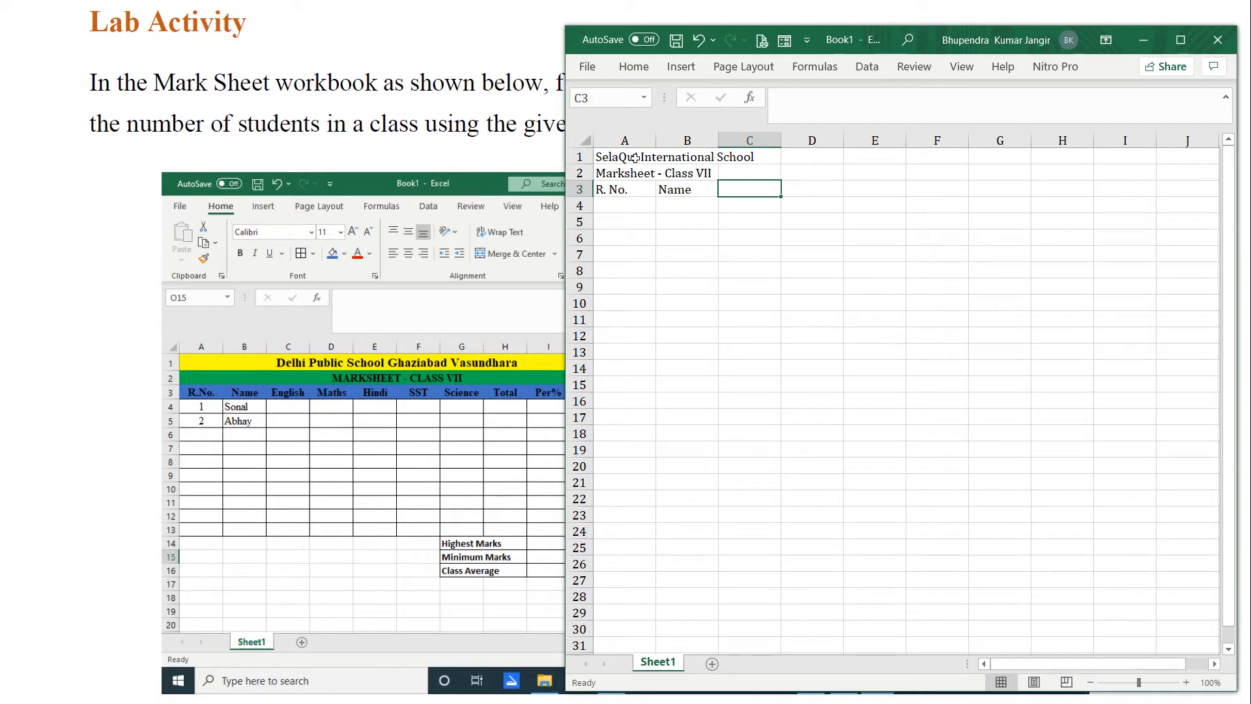
text(Englis)
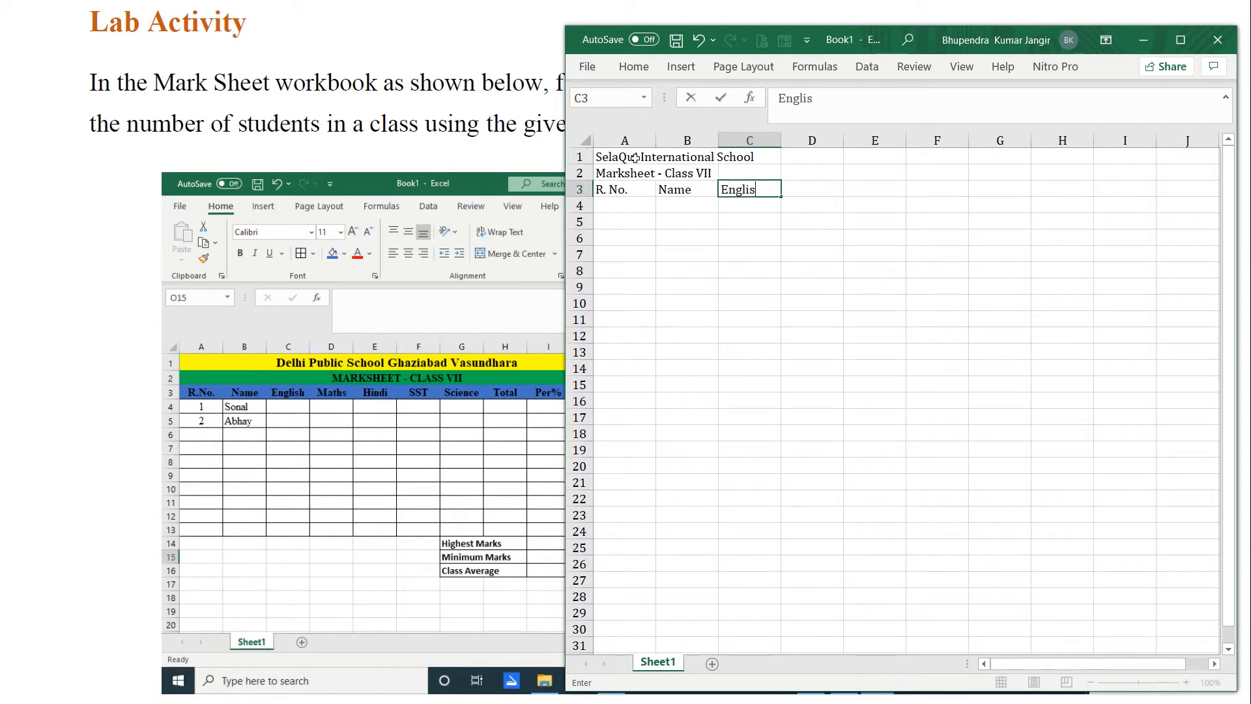
text(h)
key(Tab)
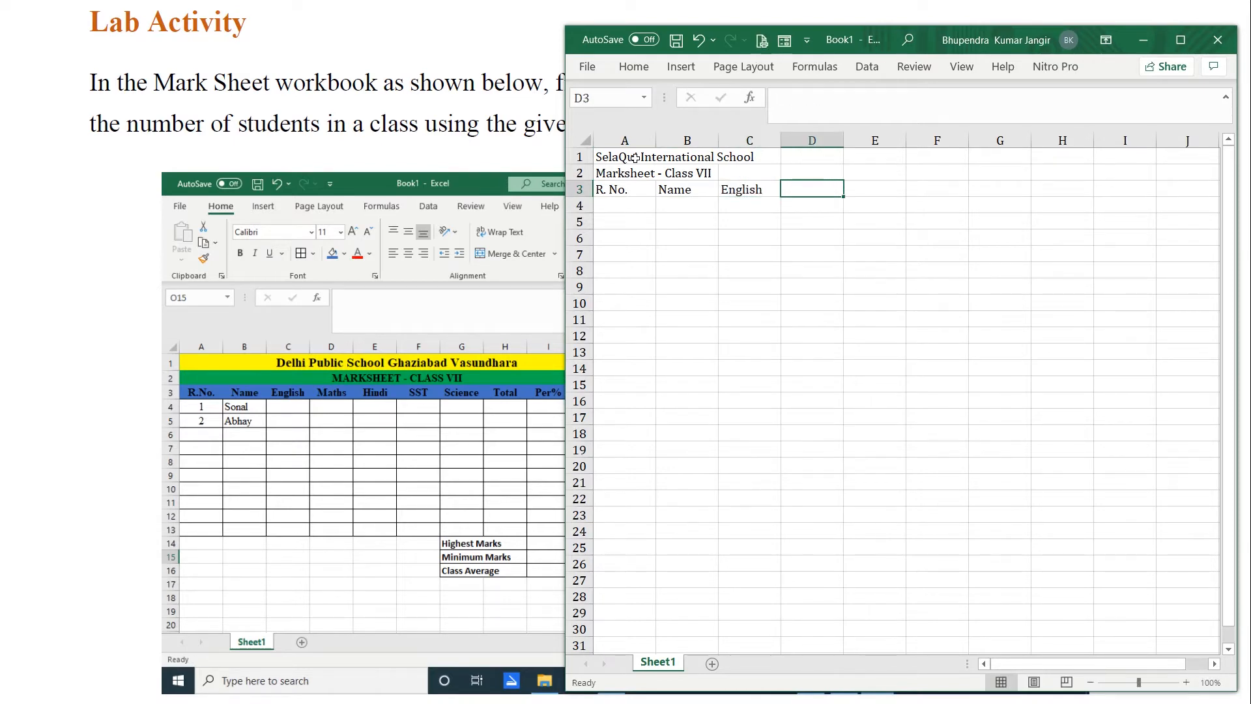
text(Maths)
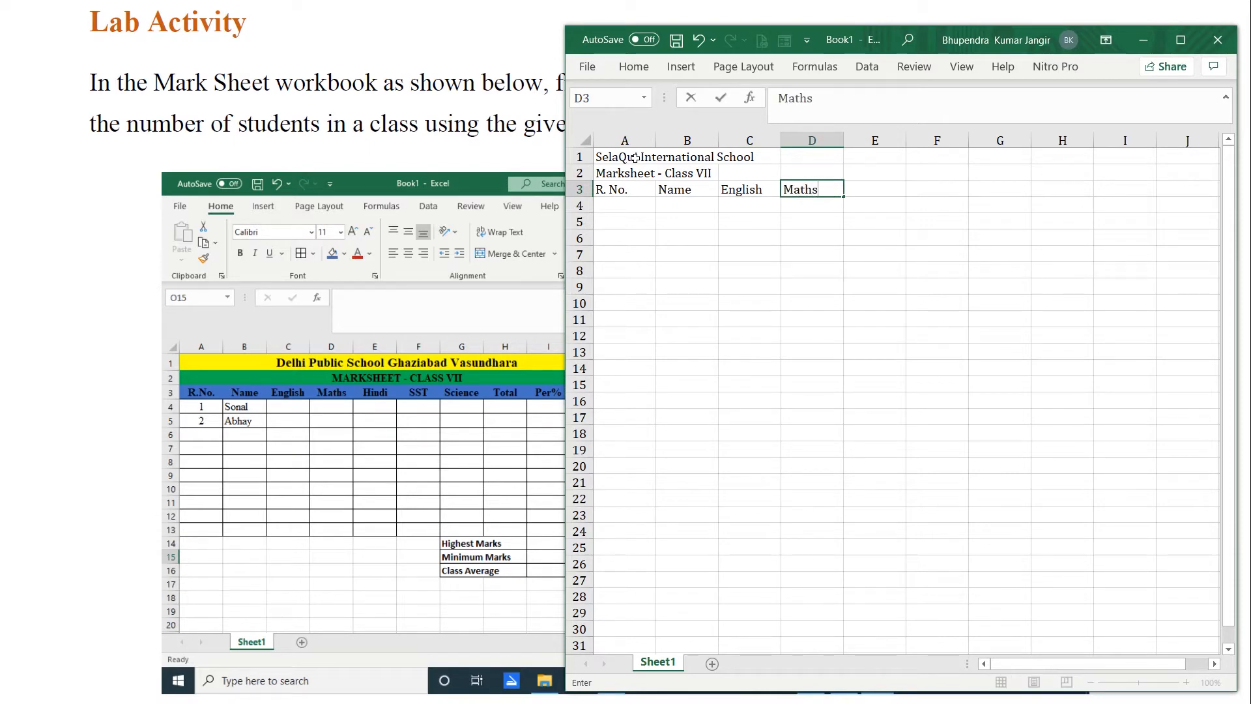
key(Tab)
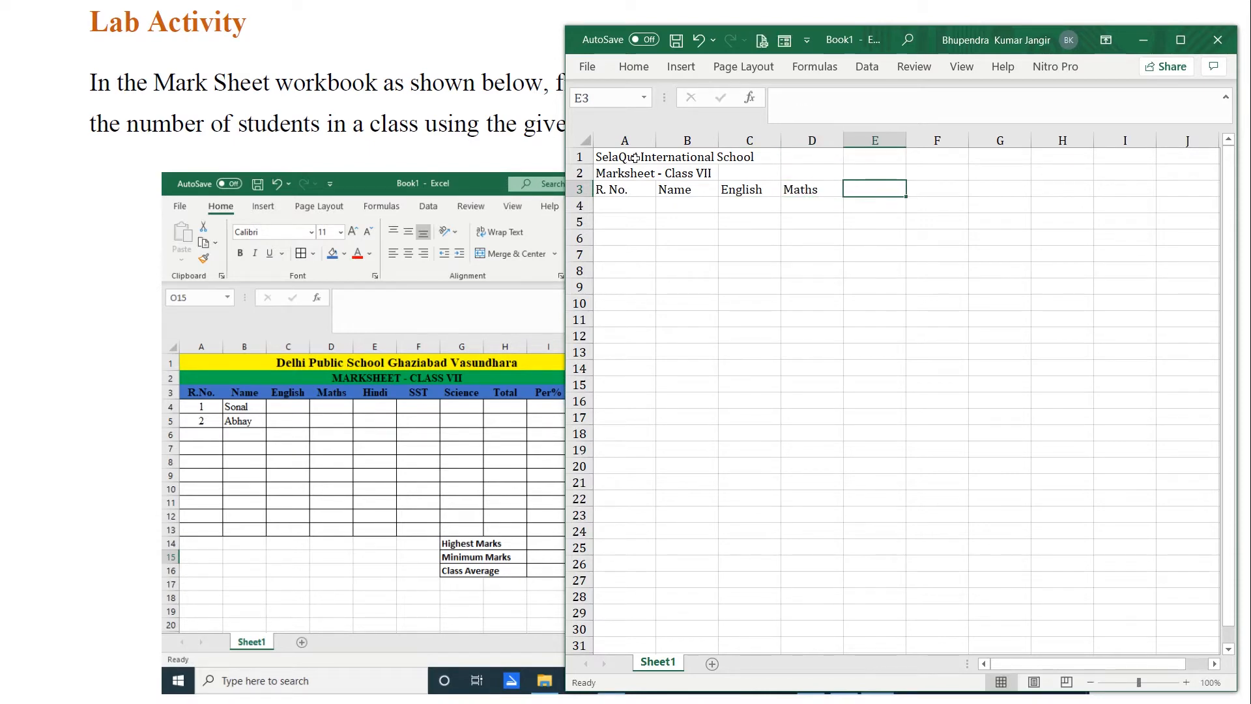
Continue the row 3 headings with Hindi, SST, Science and Total in cells E3 to H3.
text(Hindi)
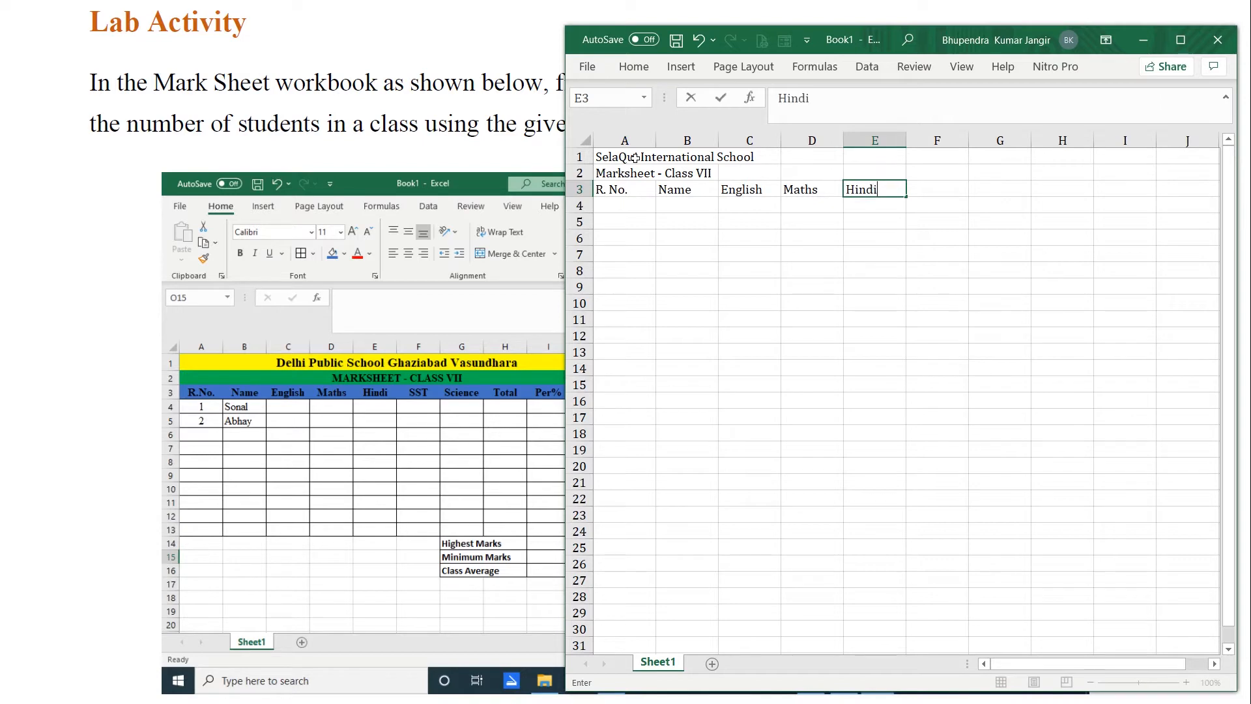
key(Tab)
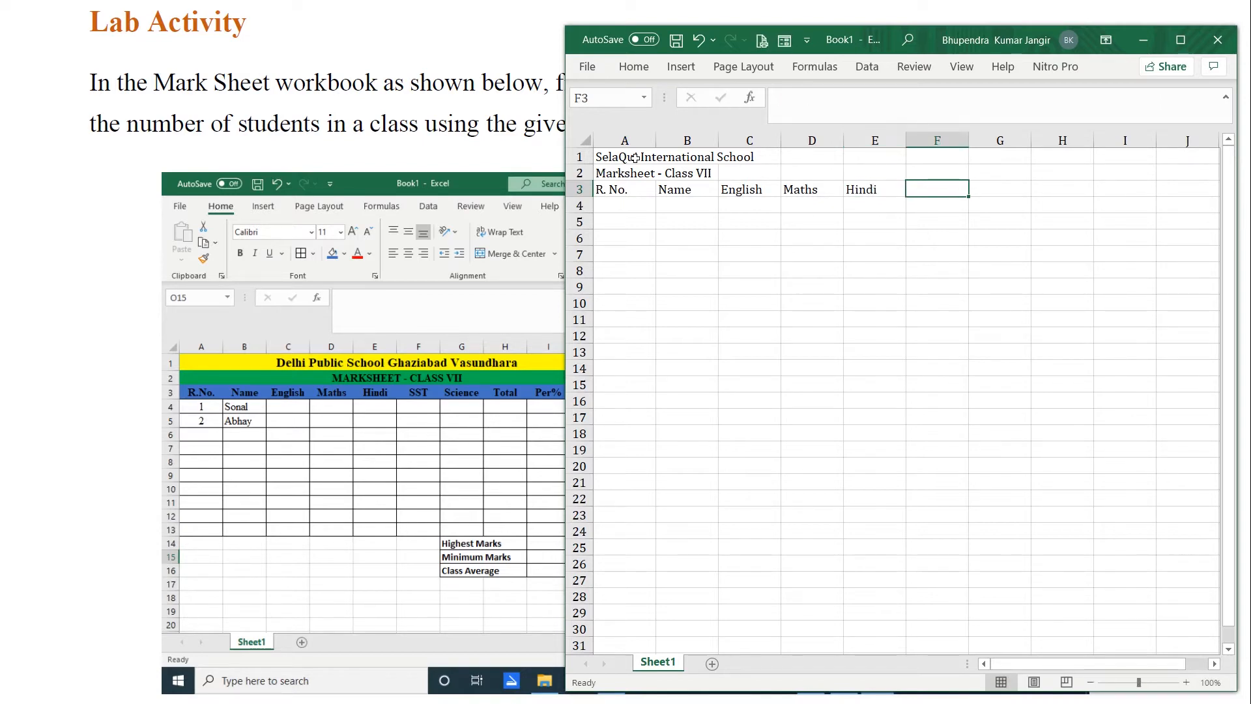
text(SST)
key(Tab)
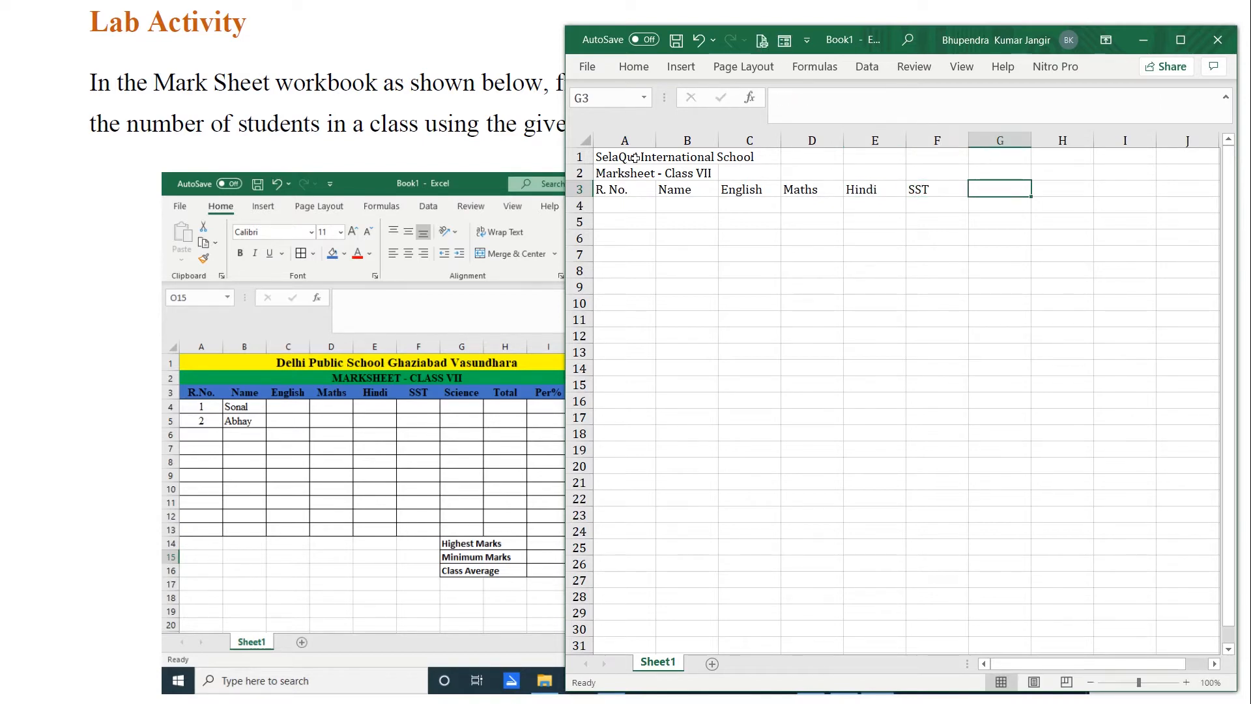
text(Scie)
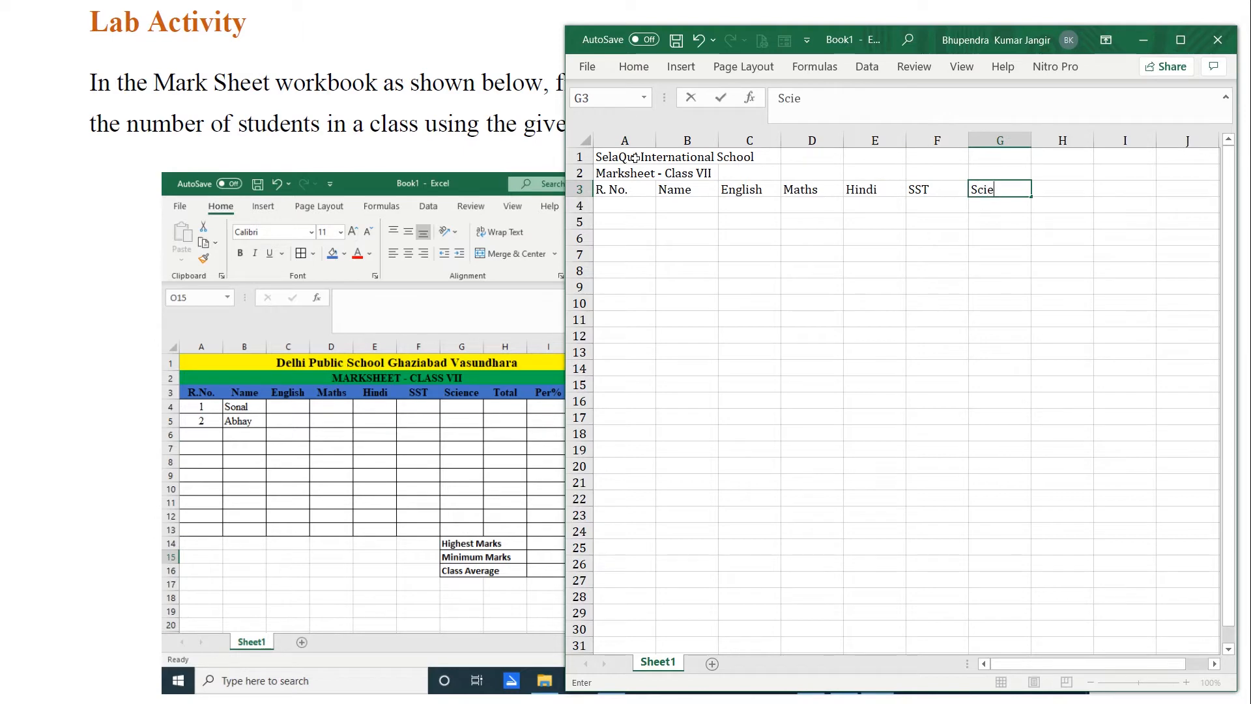
text(nce)
key(Tab)
text(T)
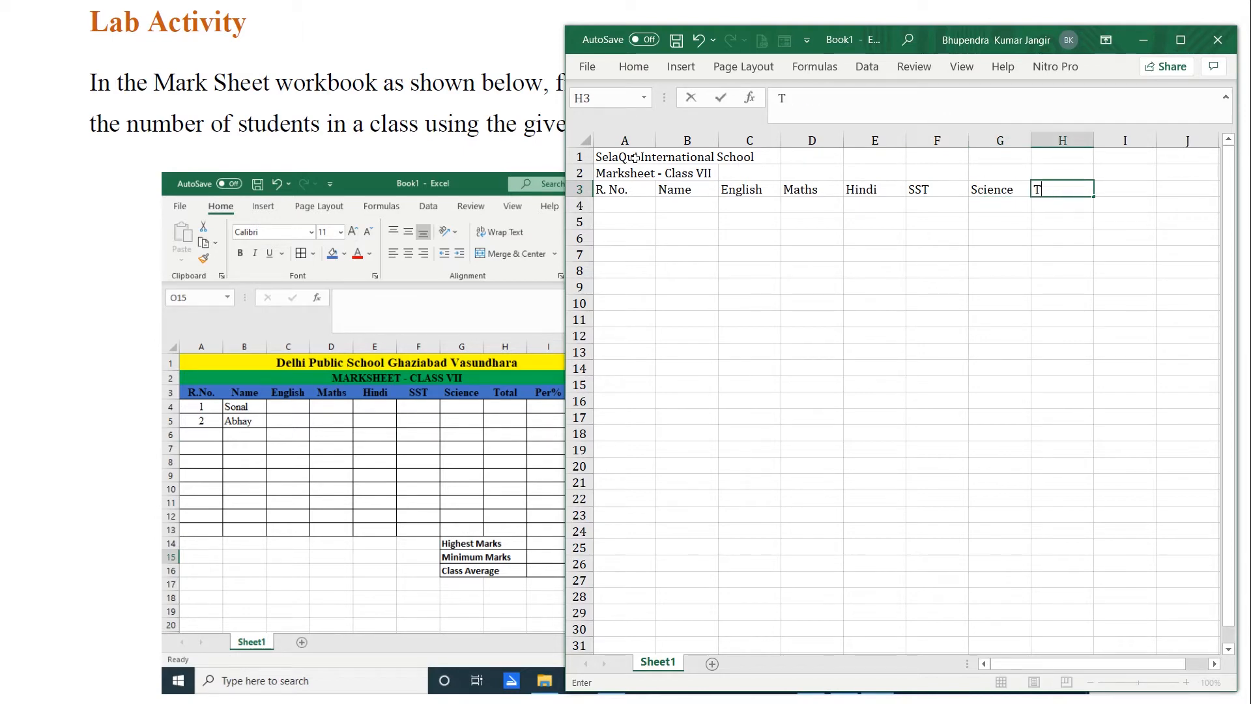
text(otal)
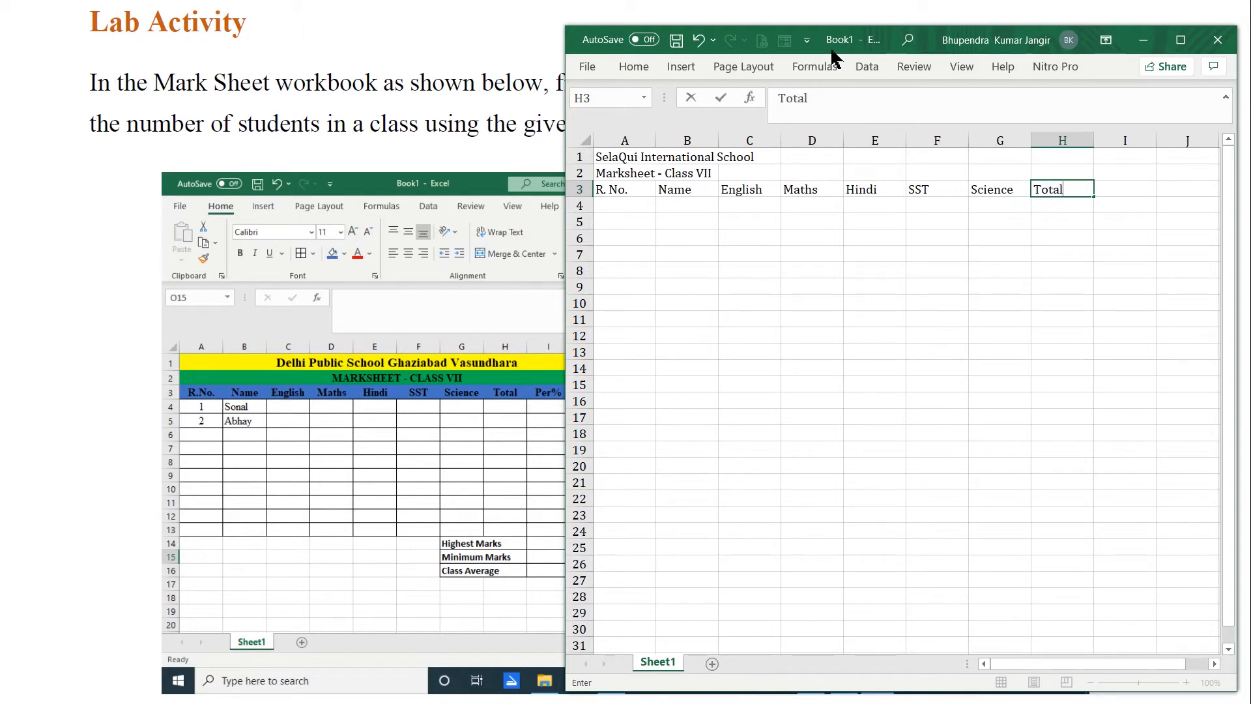
Reposition the workbook window to check the reference sheet, and add the headings Per% in I3 and Remarks in J3.
drag(936, 45, 898, 182)
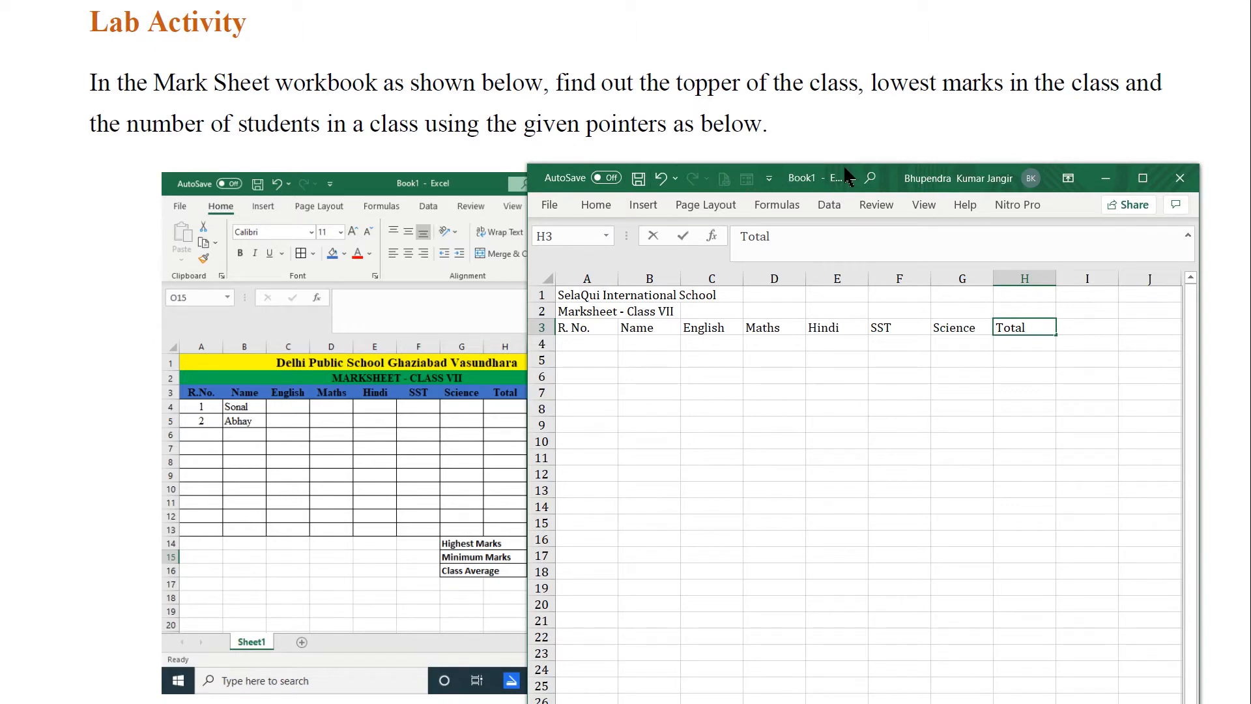
drag(895, 177, 748, 140)
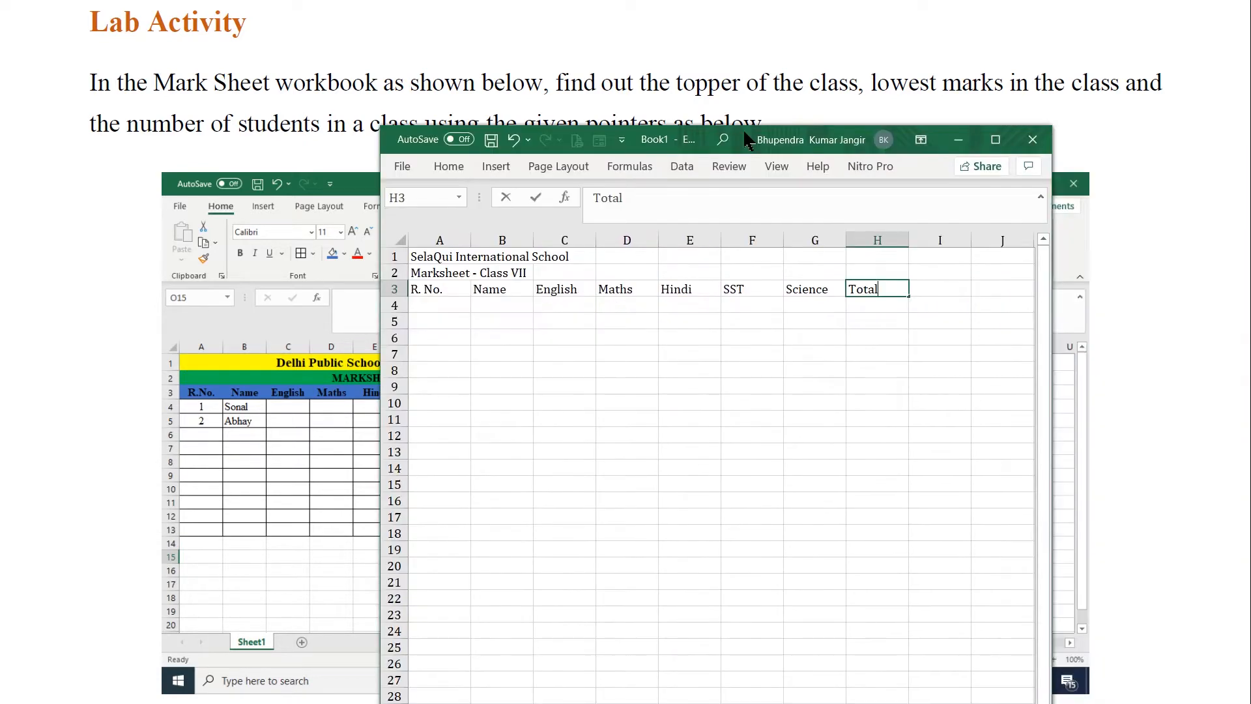
click(956, 285)
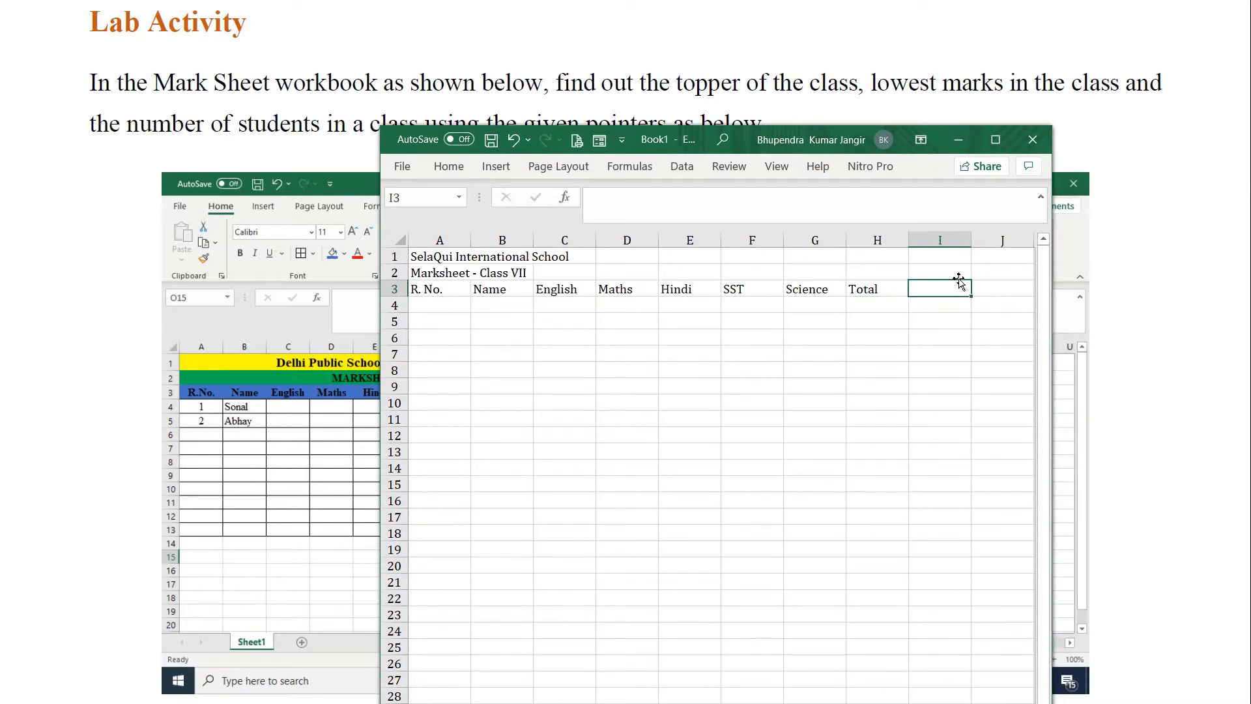
text(Per%)
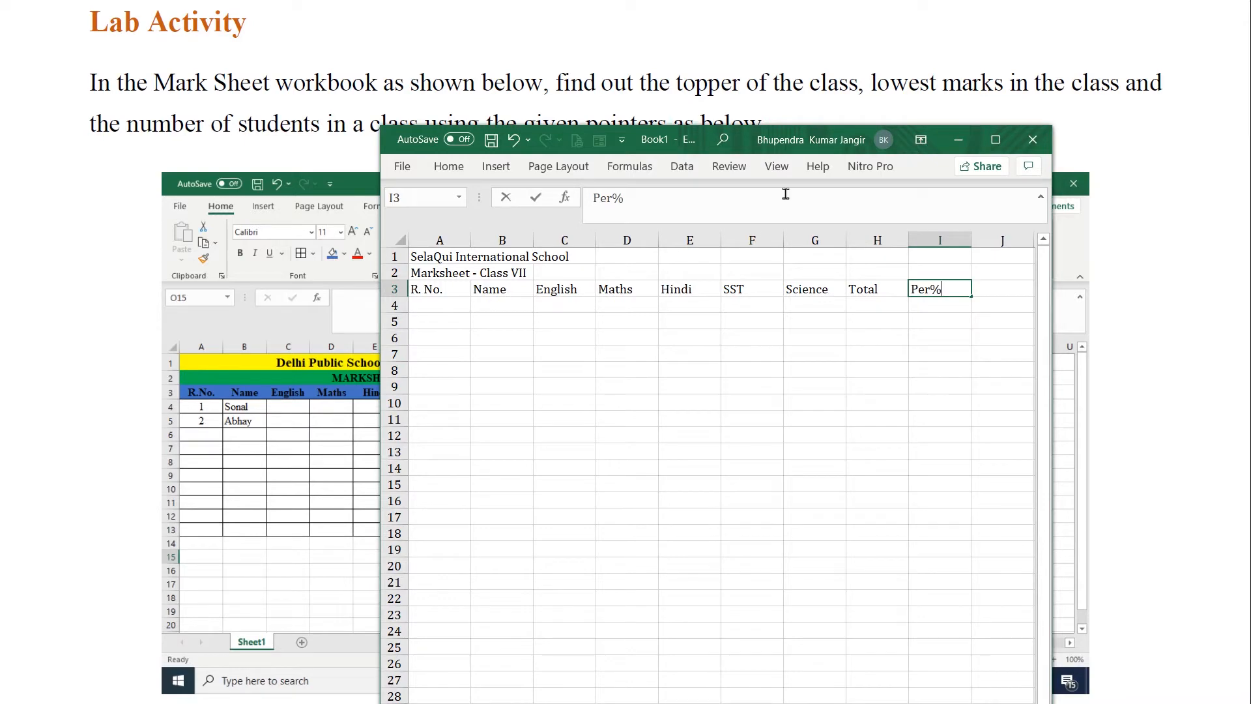
drag(743, 142, 307, 367)
drag(468, 345, 854, 133)
click(941, 293)
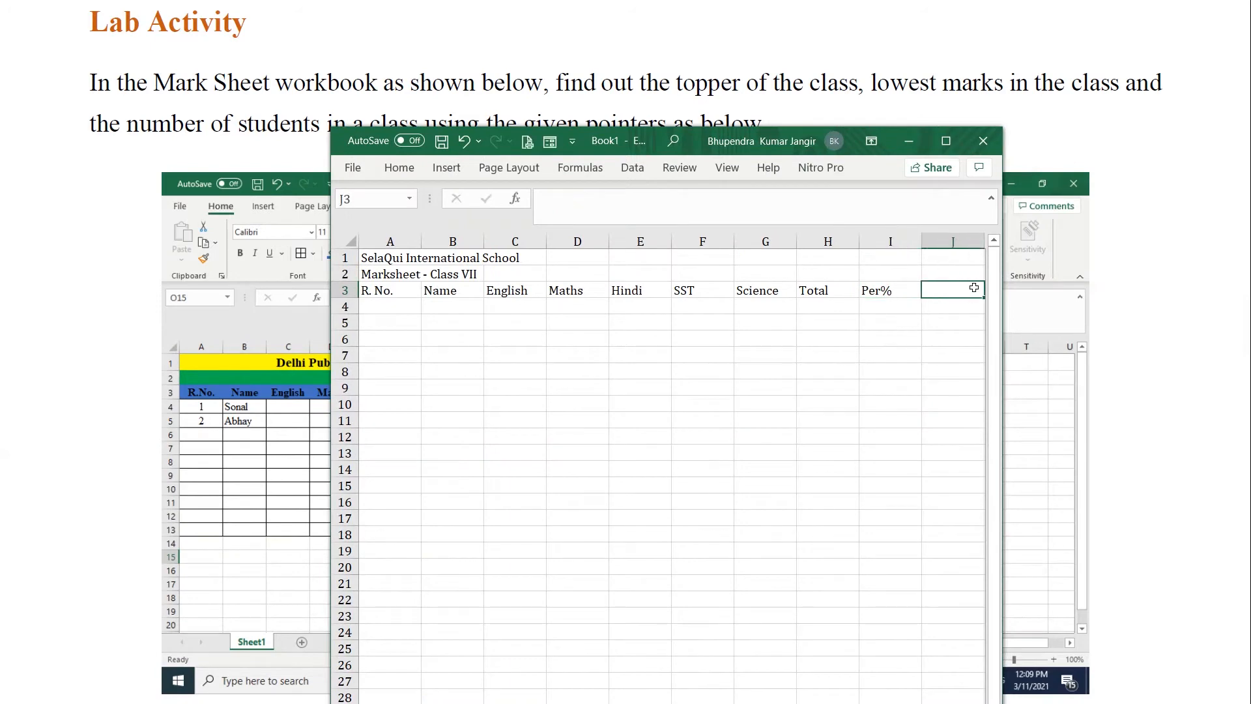
text(Rema)
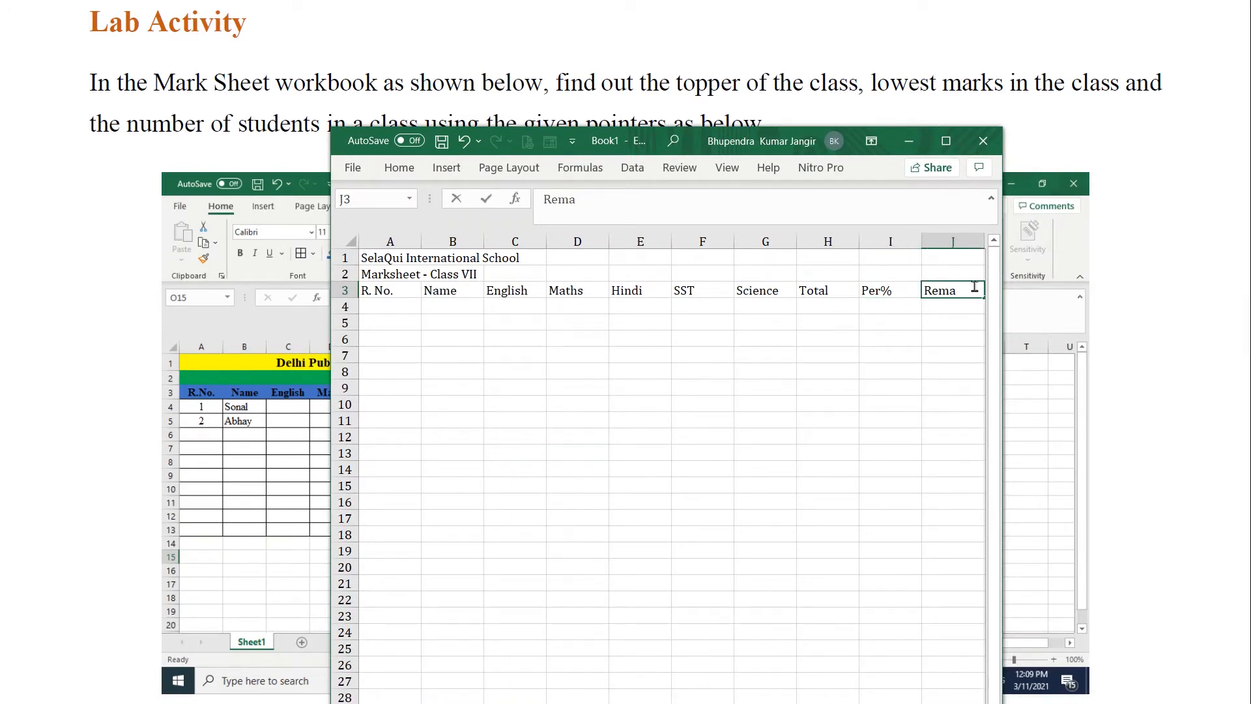
text(rks)
click(923, 355)
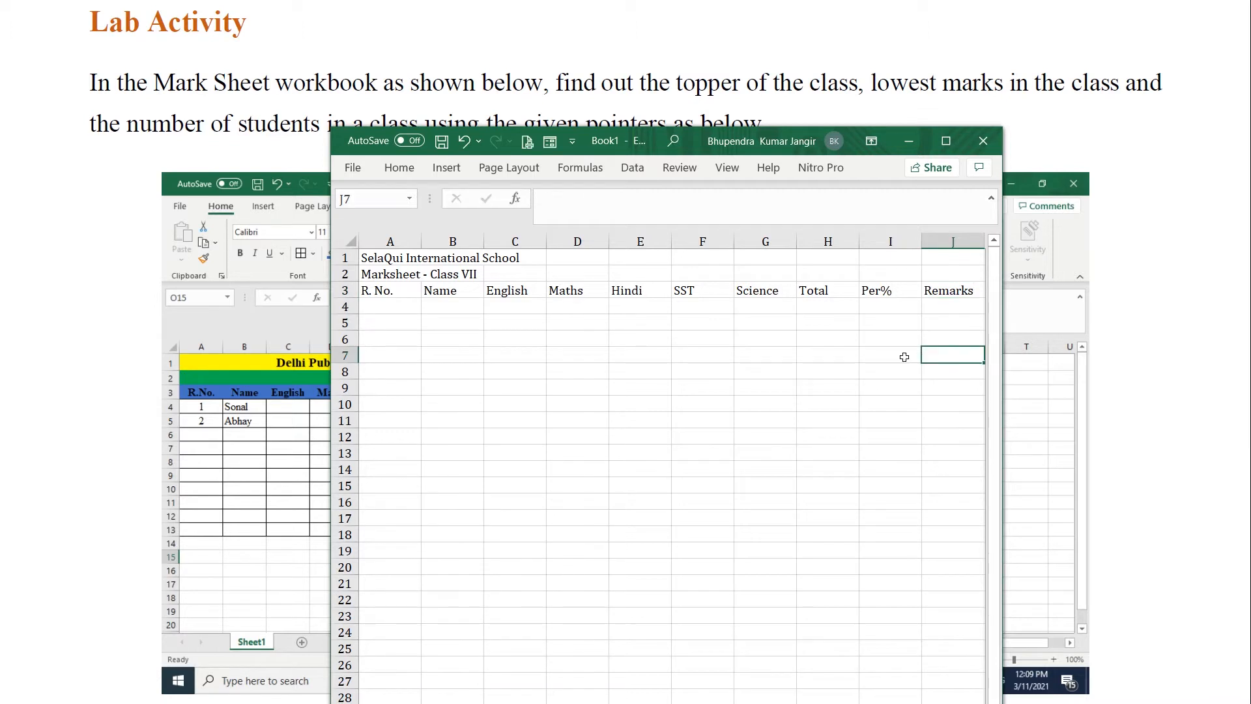
Number the students by entering 1 and 2 in A4 and A5 and filling the series down to 5 in A8.
click(404, 304)
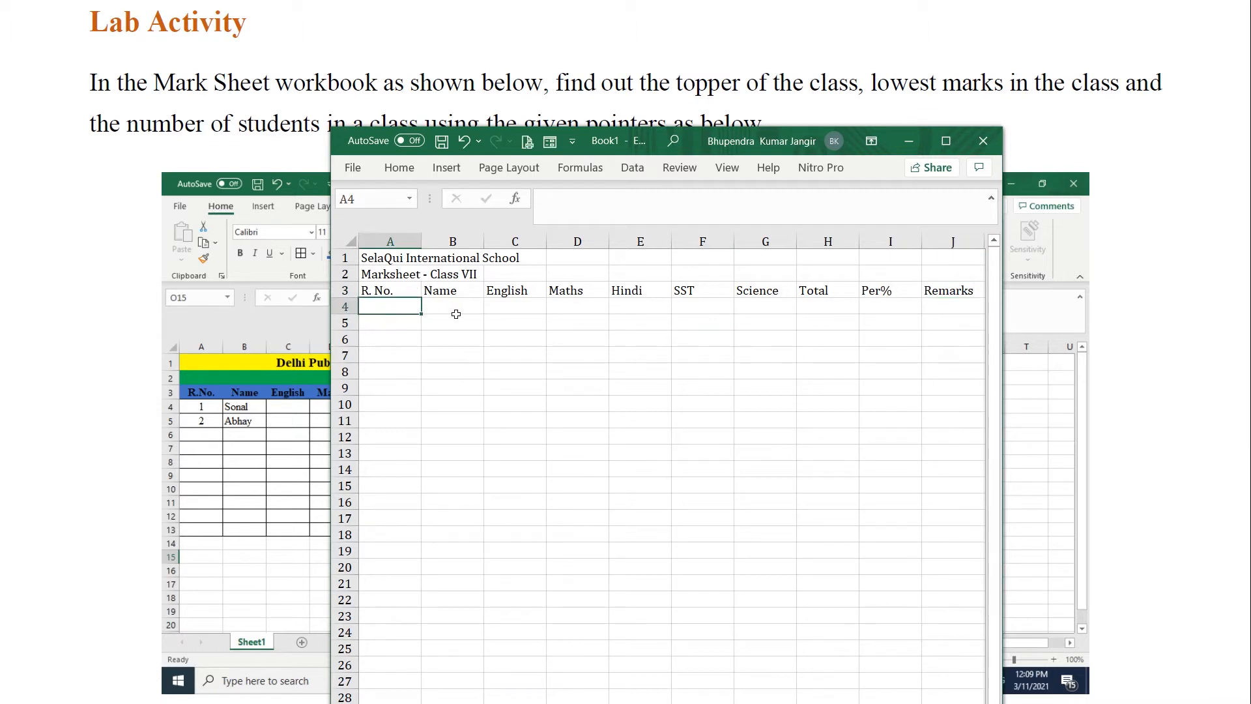
text(1)
key(Return)
text(2)
key(Return)
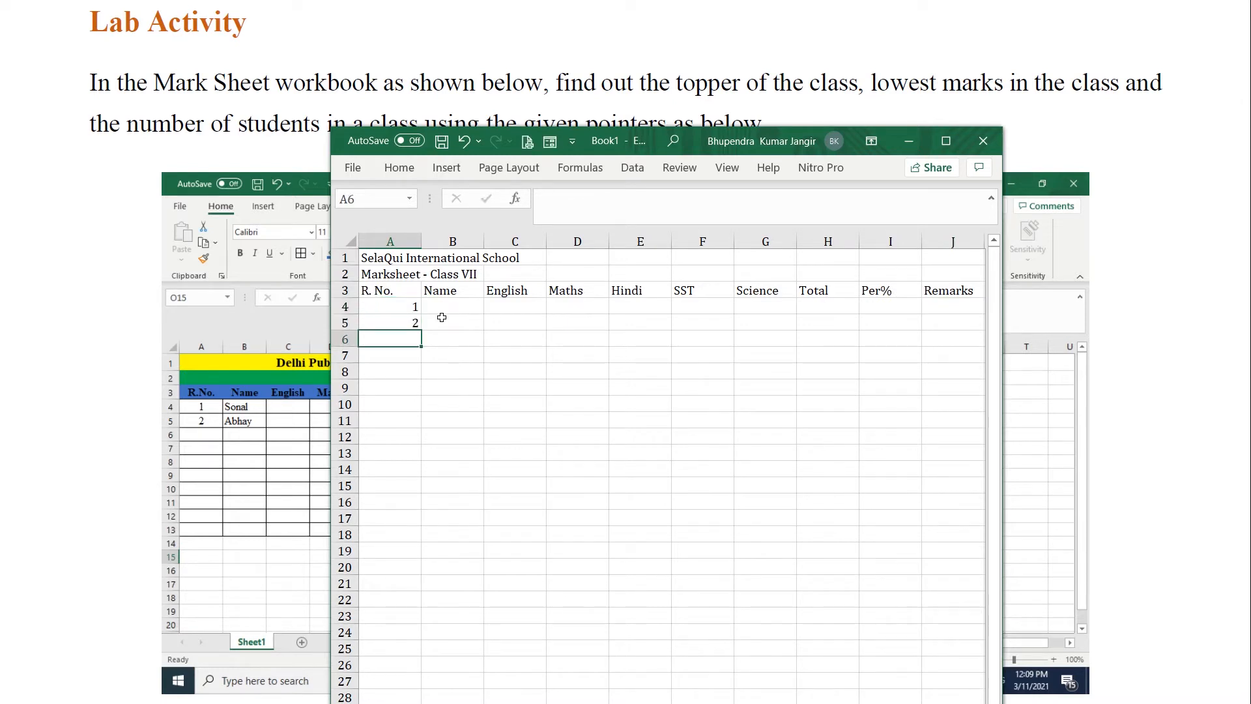
drag(406, 304, 422, 383)
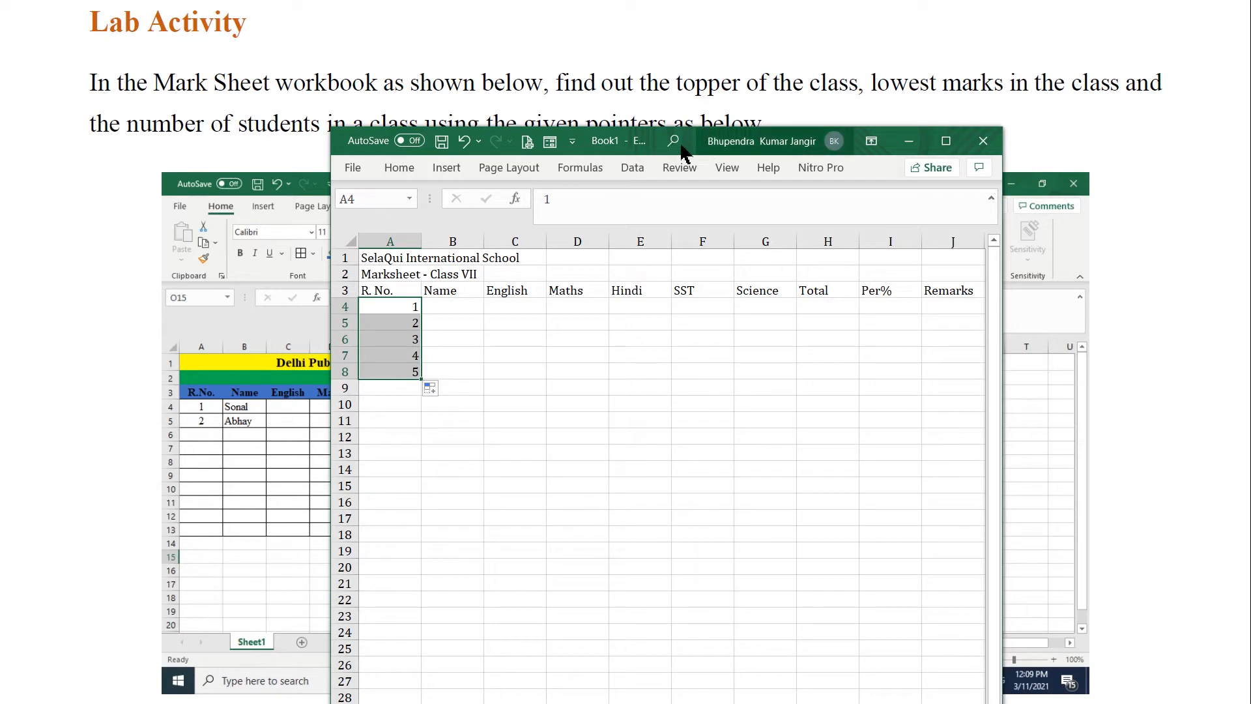
Move the workbook window above the reference mark sheet, making it shorter and wider so both tables are visible.
drag(655, 140, 792, 43)
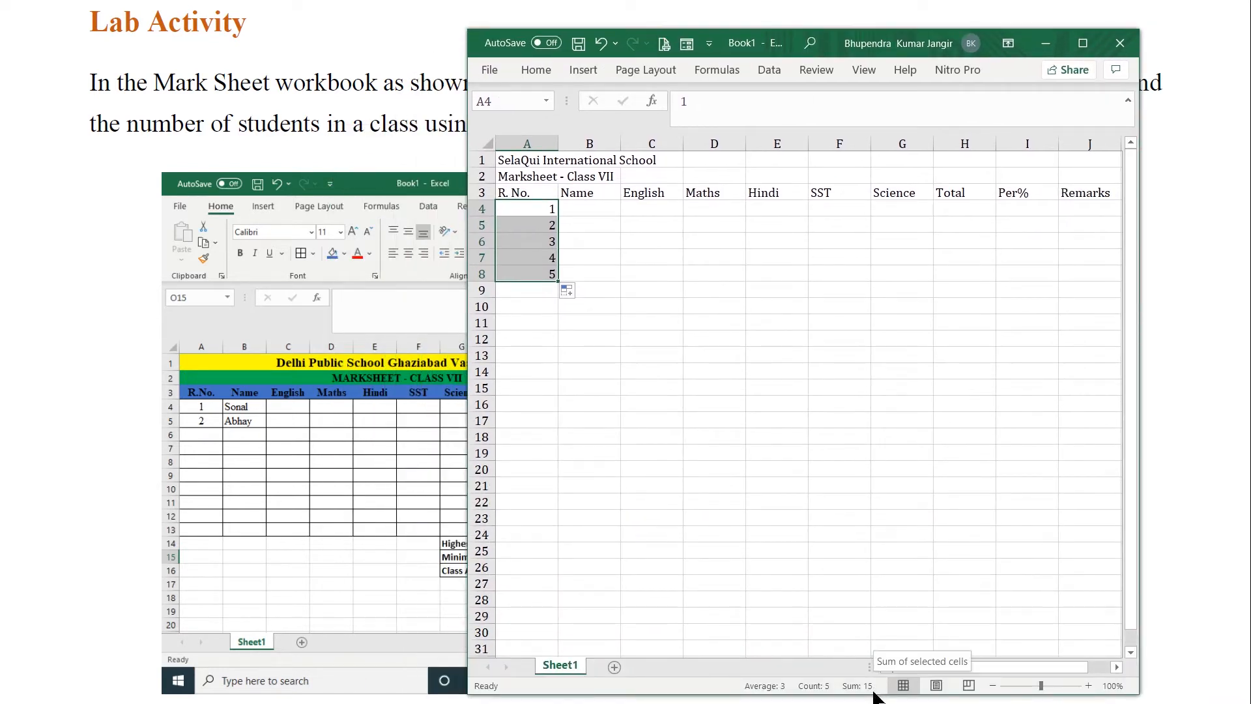
drag(878, 695, 875, 383)
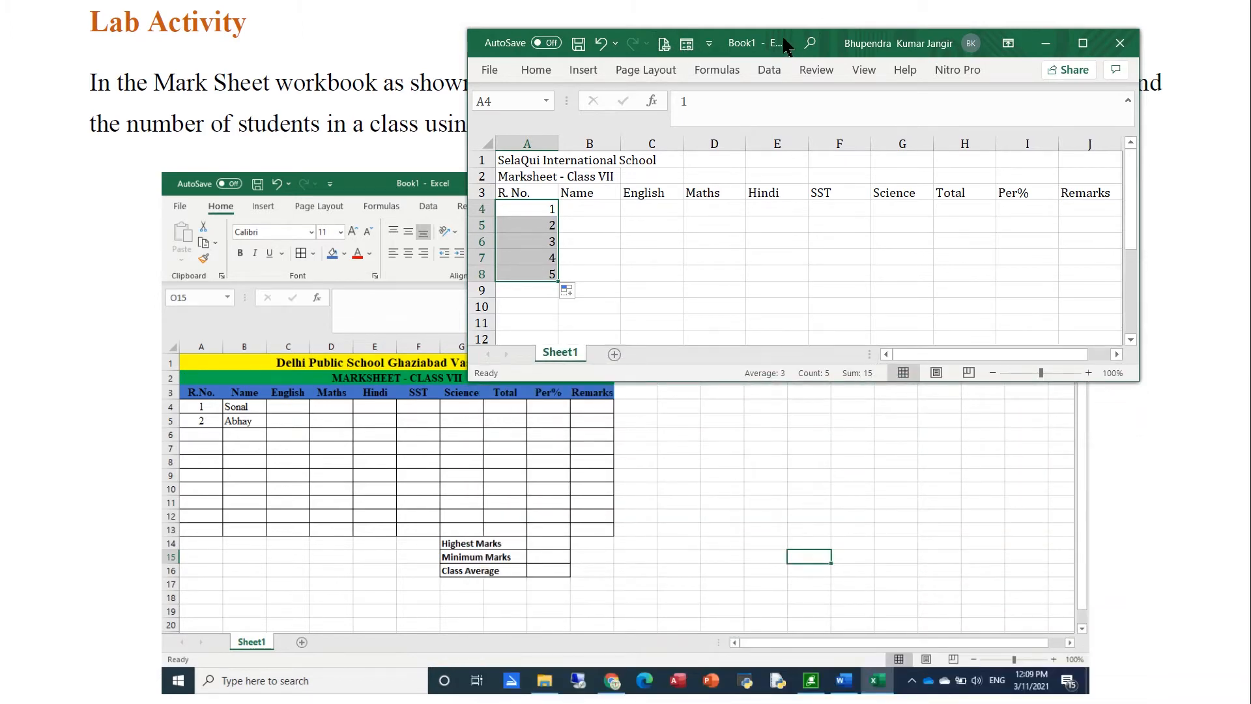
drag(833, 49, 517, 22)
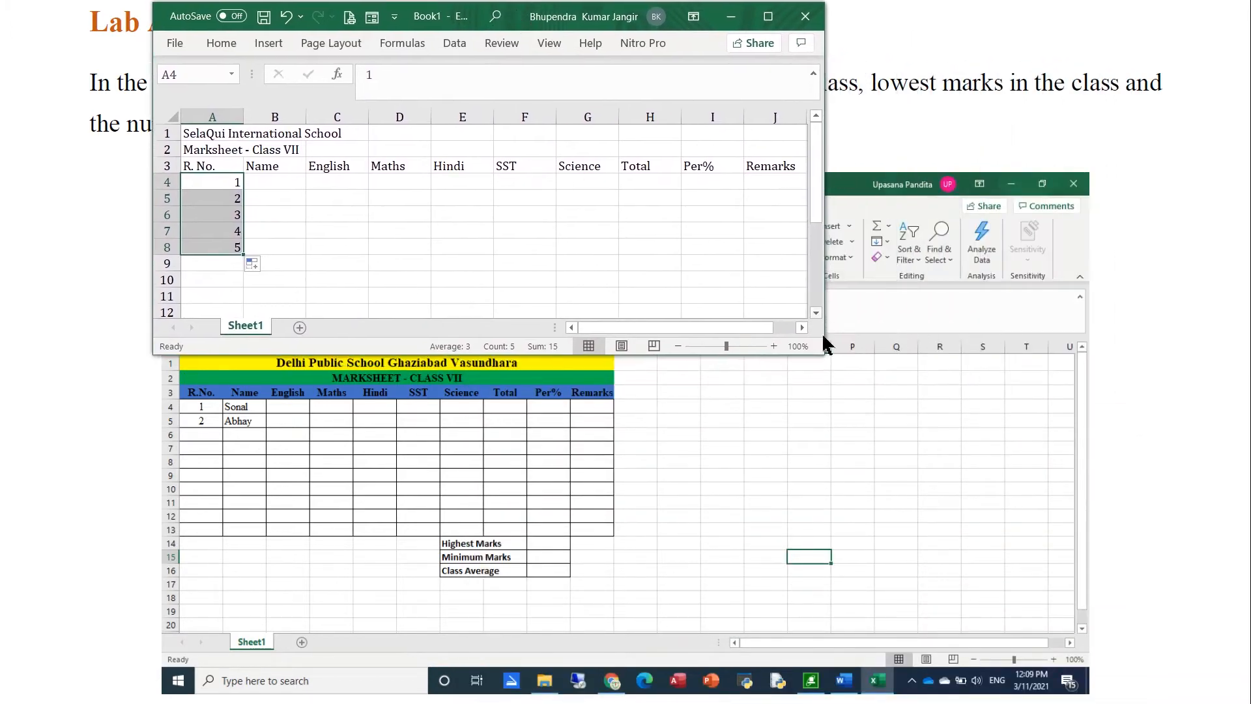
drag(821, 348, 1120, 340)
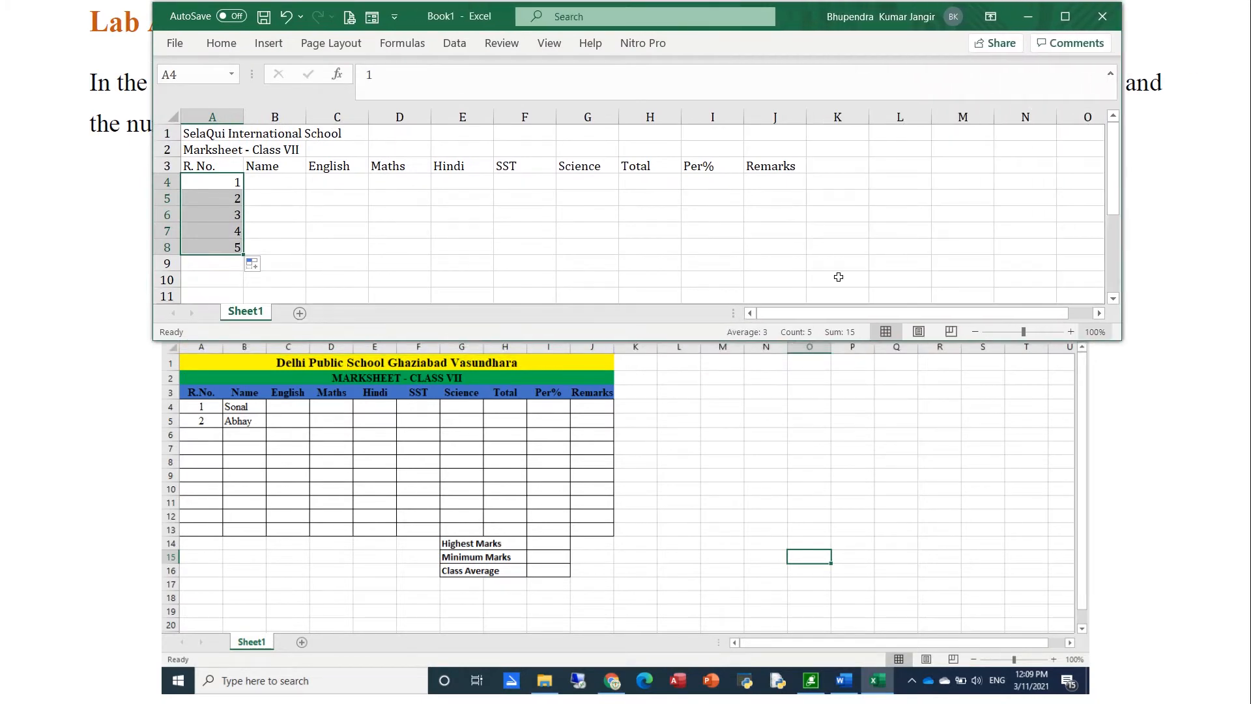
Merge and center the school title across A1:J1.
drag(199, 131, 770, 137)
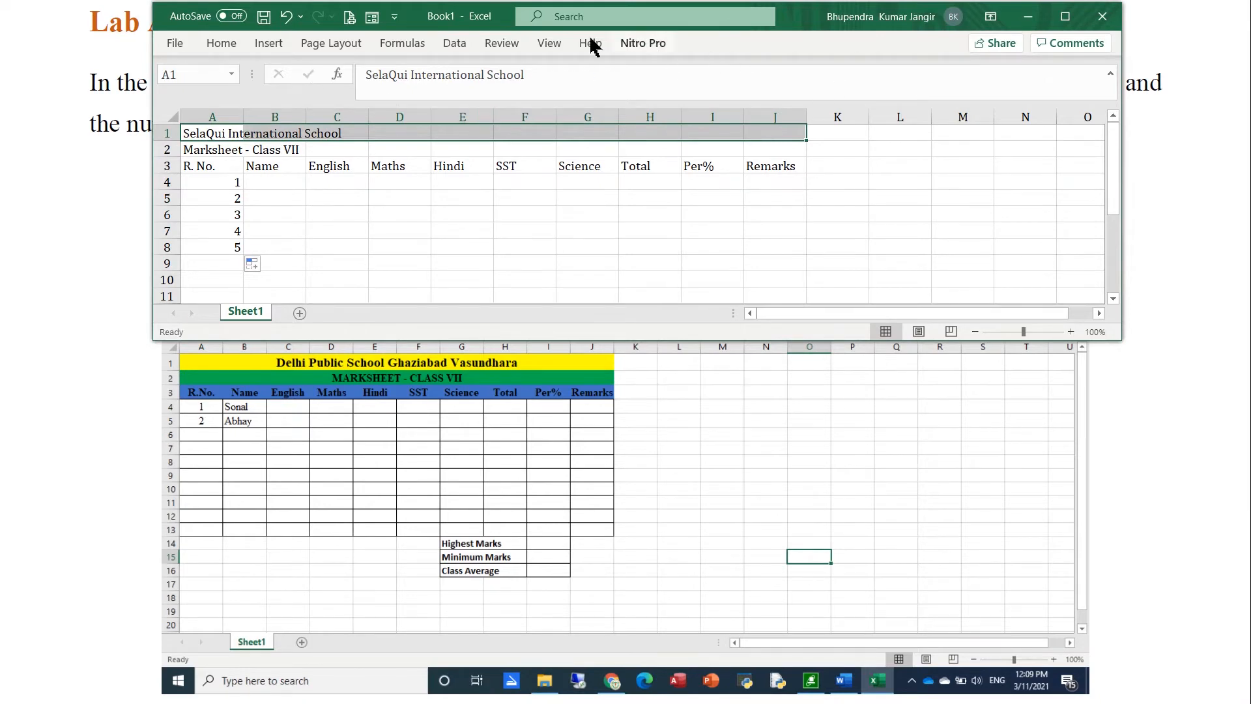
click(322, 46)
click(225, 46)
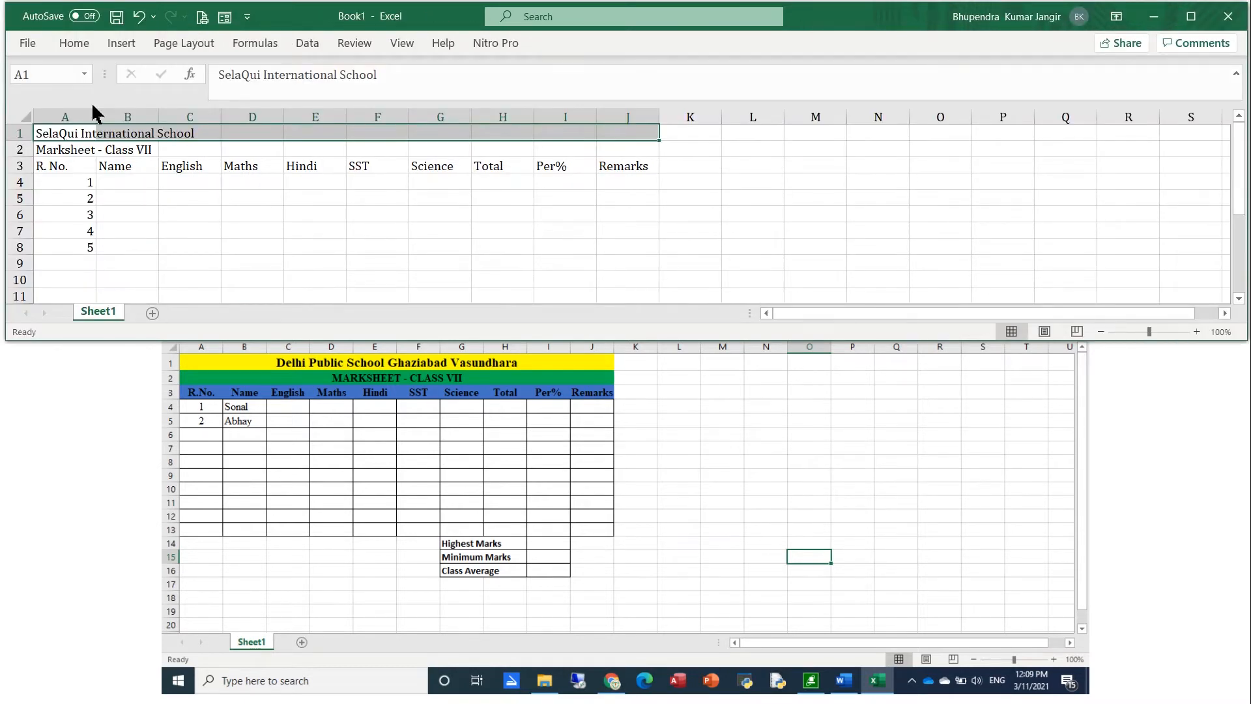
click(75, 45)
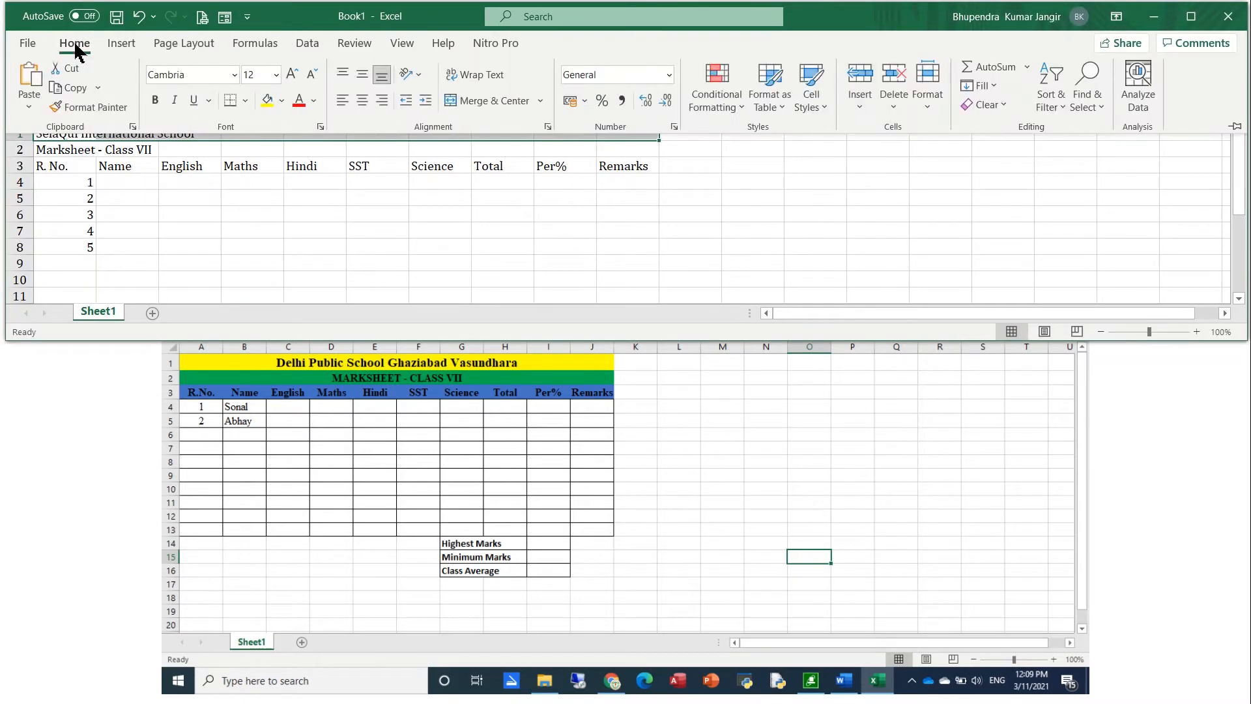
click(469, 101)
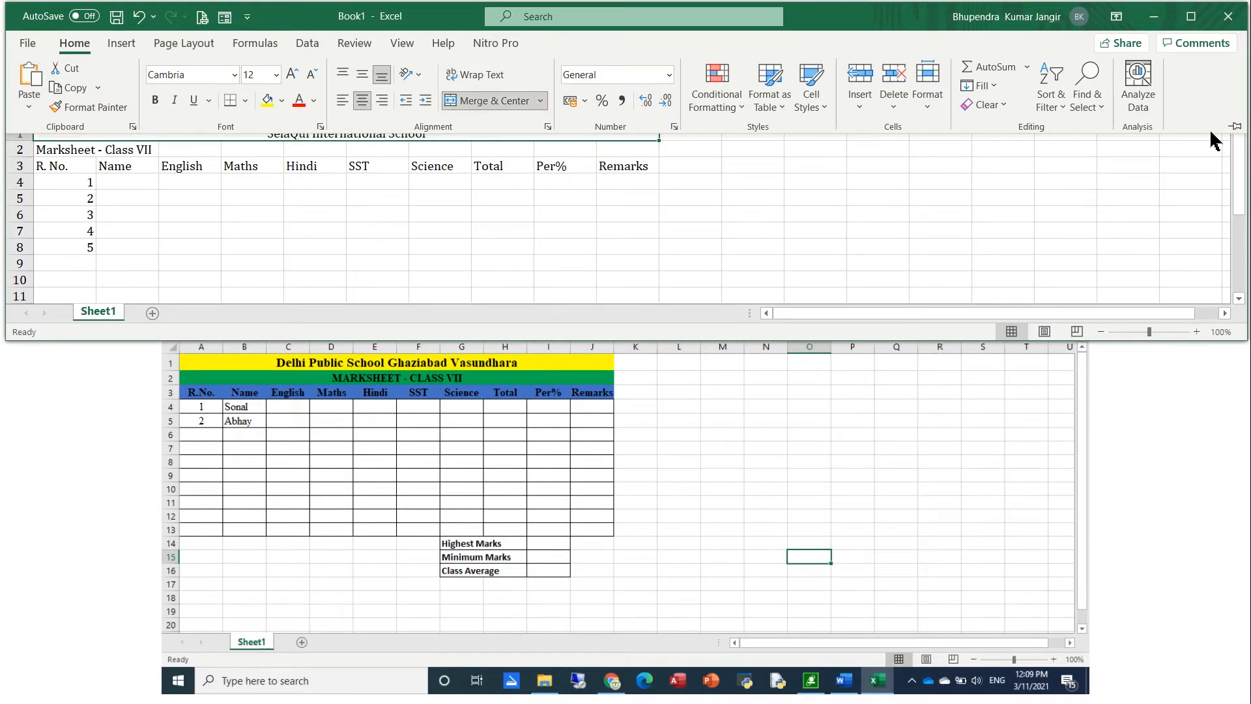
Keep the ribbon displayed, make the workbook window slightly taller, and merge and center the Marksheet - Class VII heading across A2:J2.
click(1235, 126)
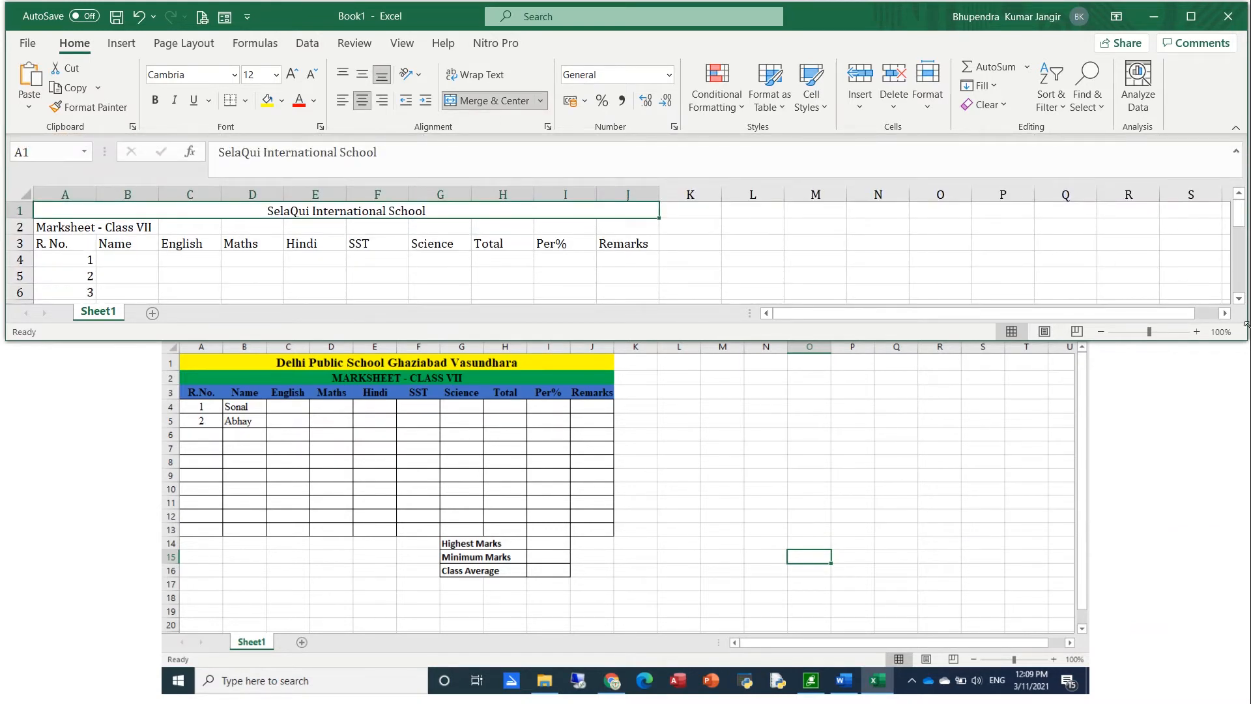
drag(1173, 339, 1170, 360)
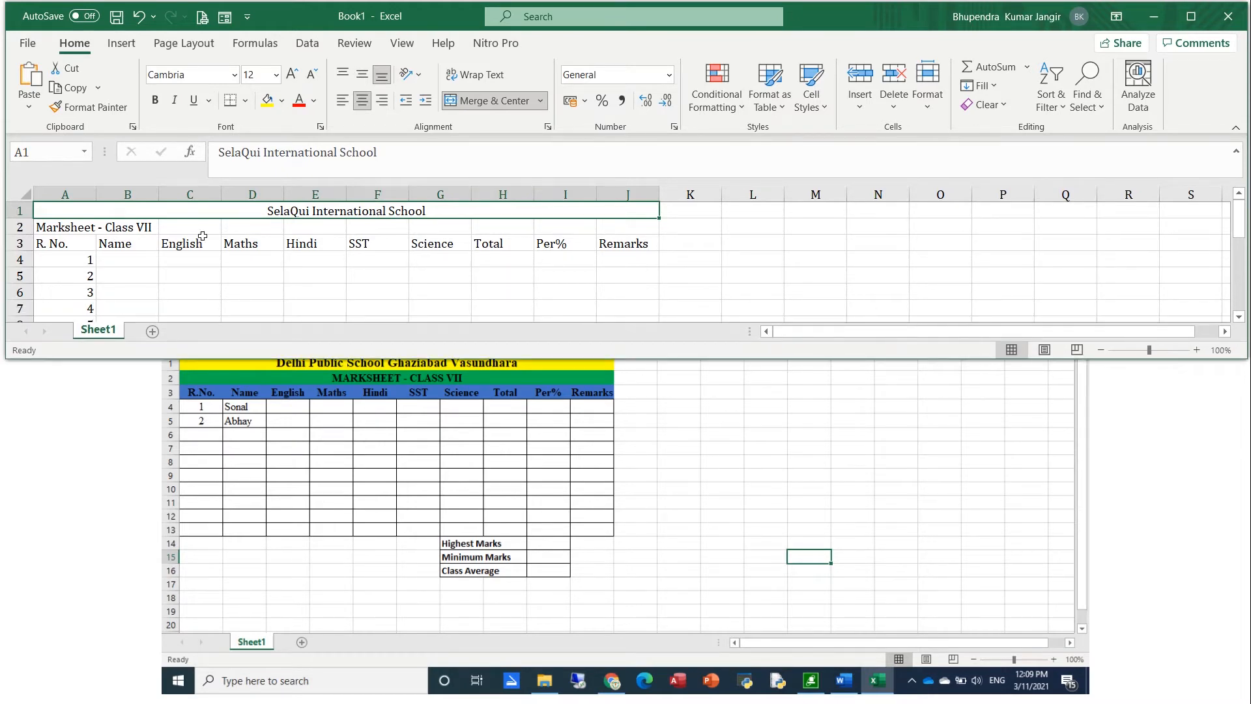
drag(63, 229, 627, 228)
click(490, 101)
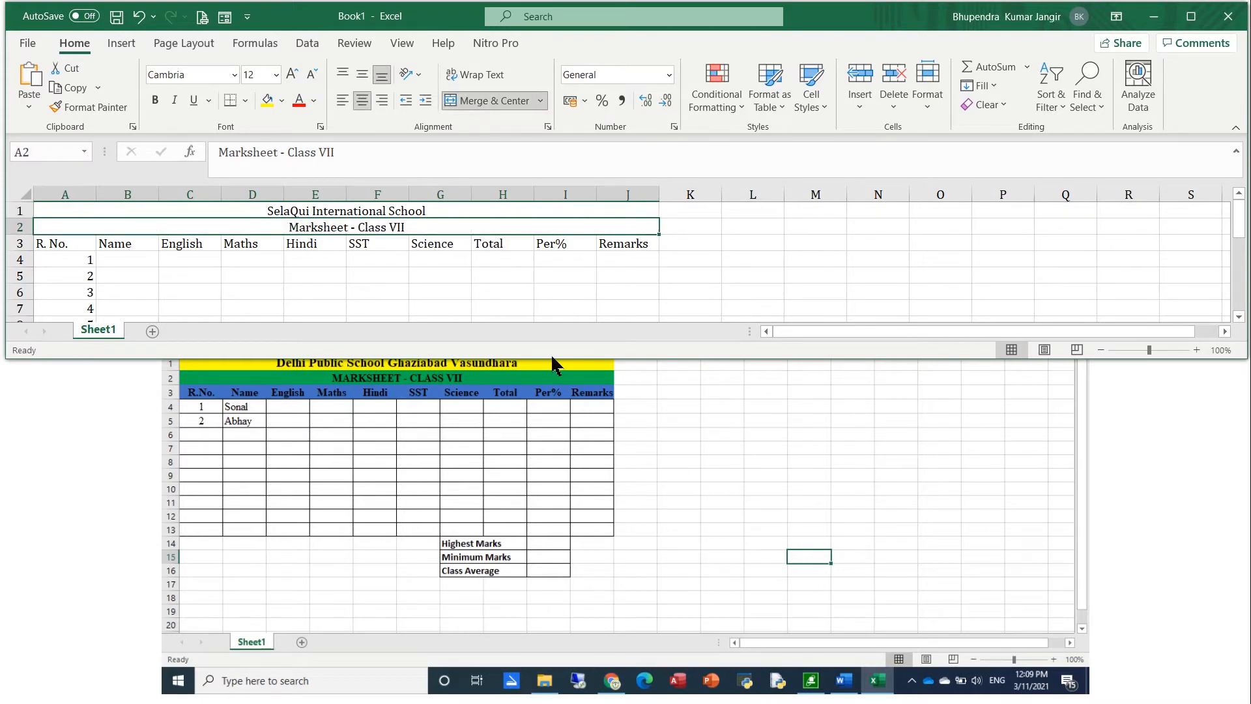
Make the two title rows and the column headings in A1:J3 bold.
drag(363, 210, 362, 240)
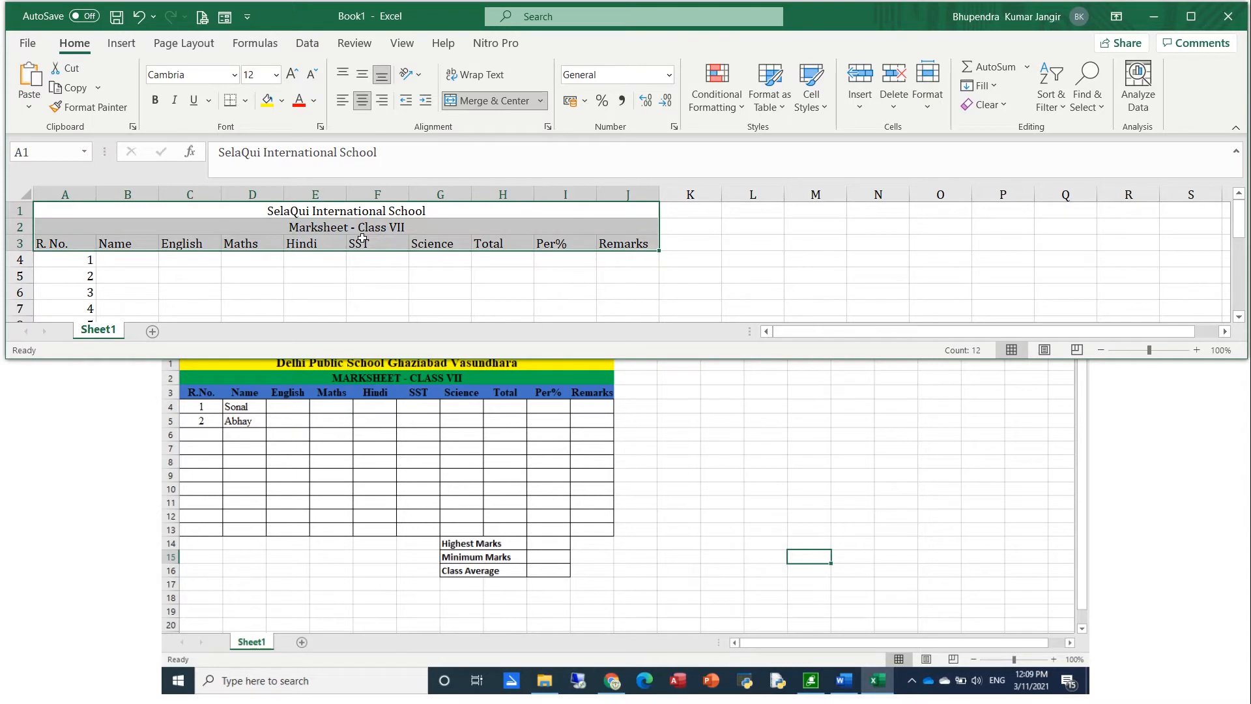
key(ctrl+b)
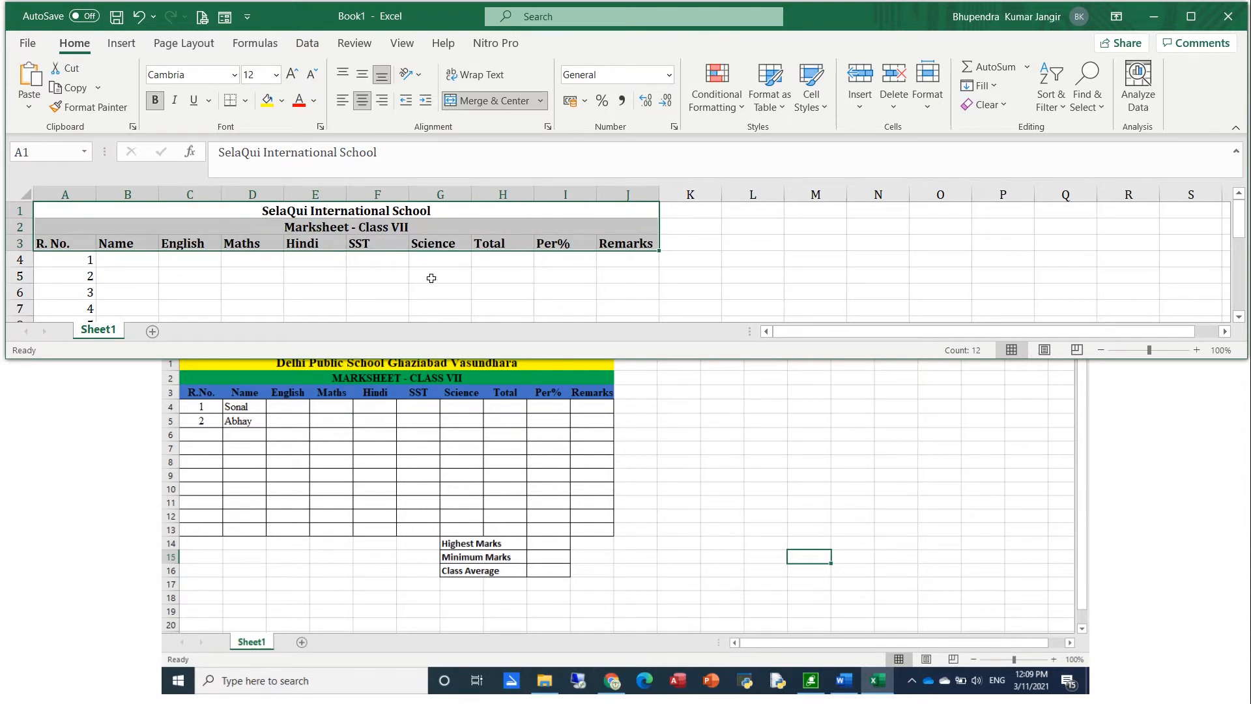
click(419, 254)
Fill the school title row with yellow and the Marksheet - Class VII row with green.
click(395, 211)
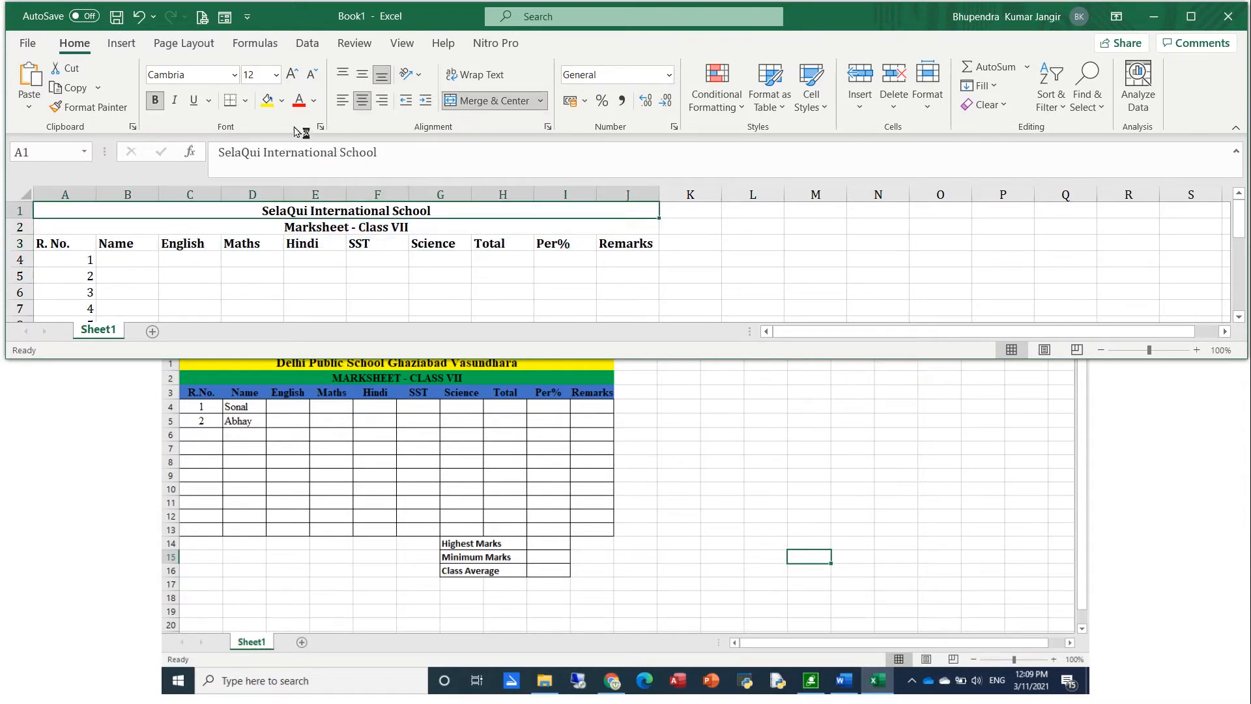
click(267, 100)
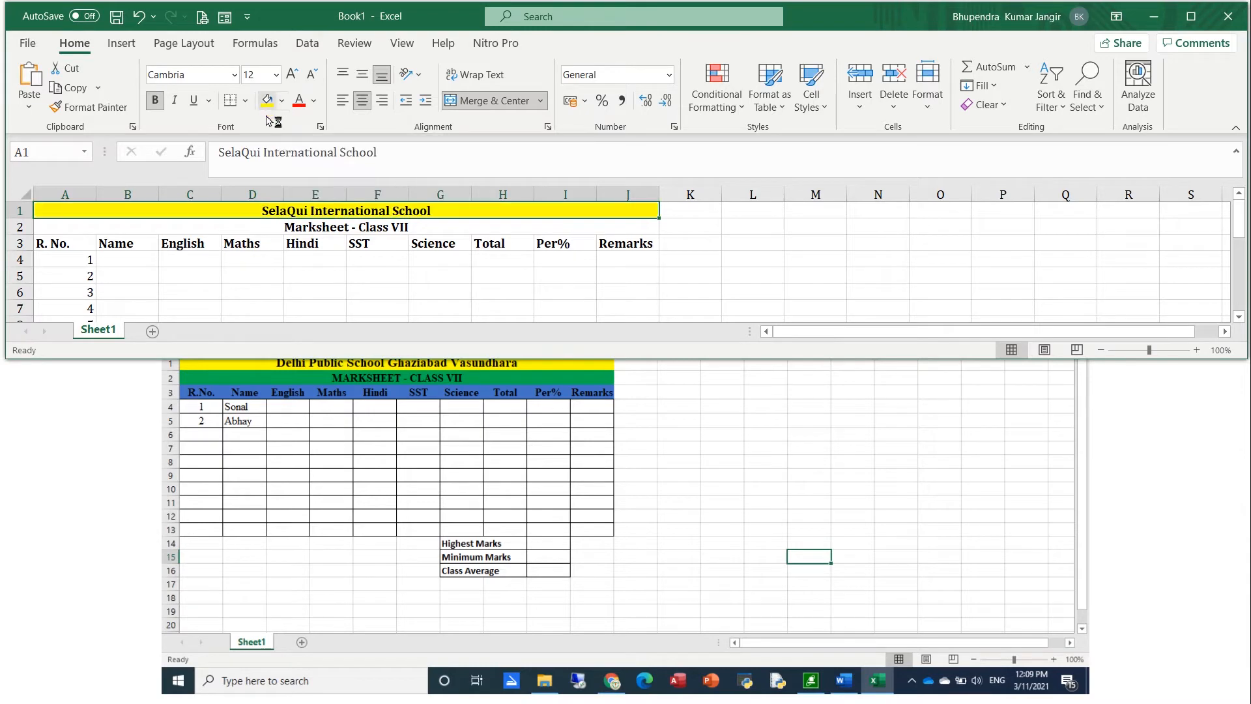
click(259, 225)
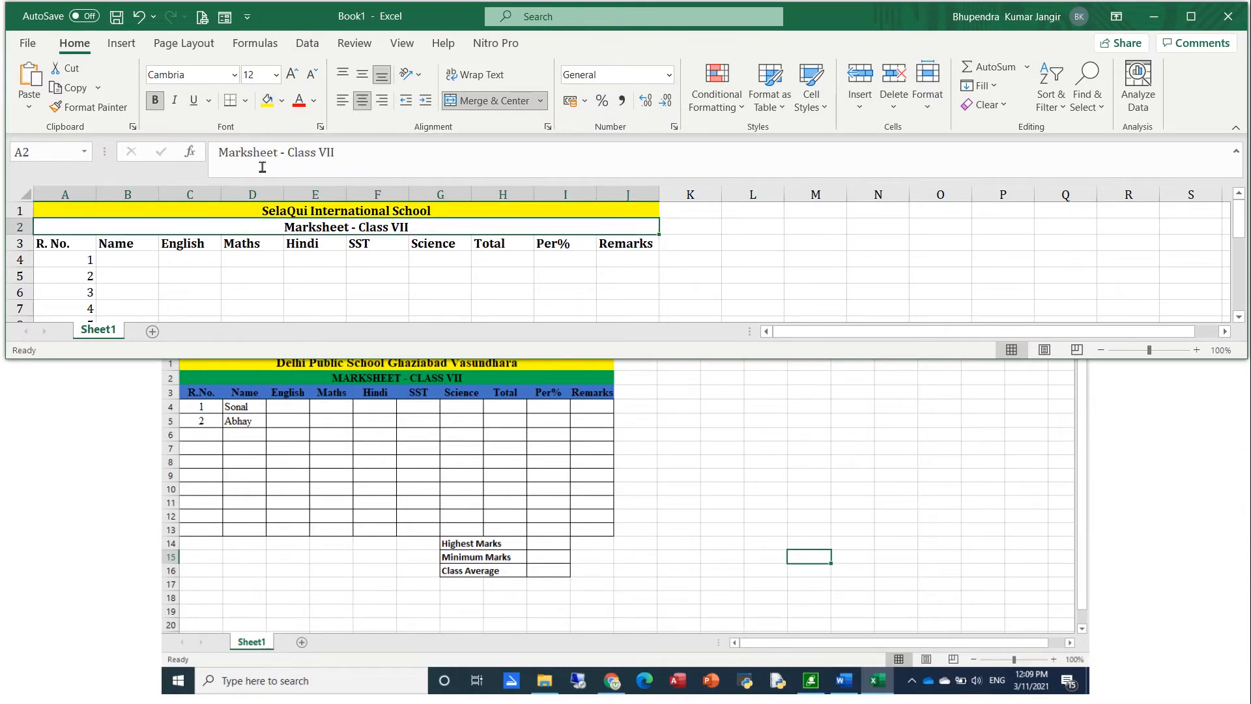
click(282, 99)
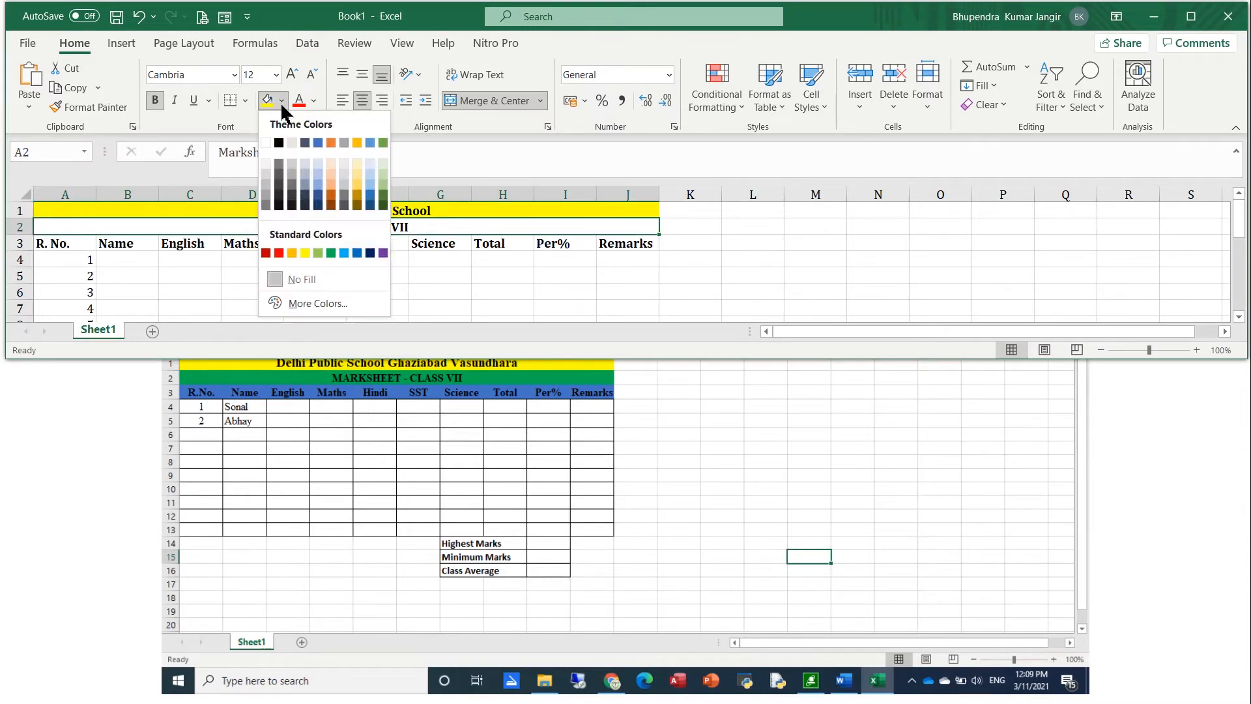
click(331, 253)
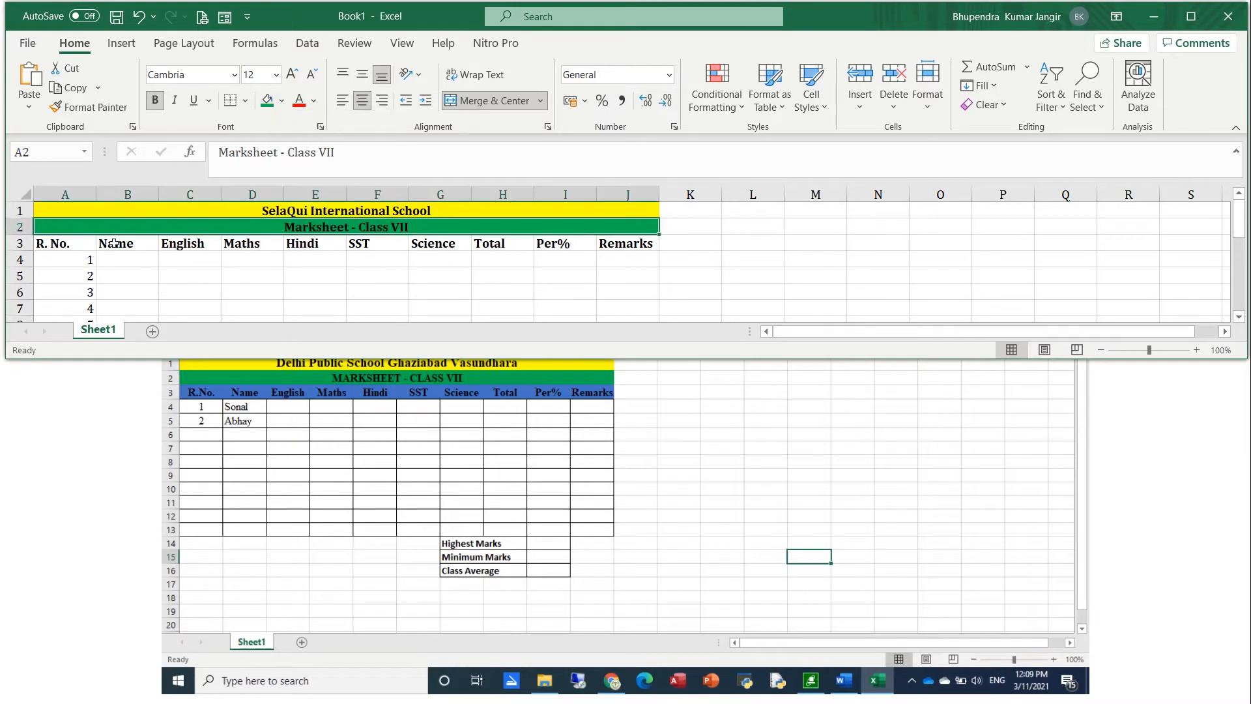
Fill the column headings in A3:J3 with light blue.
drag(67, 242, 626, 243)
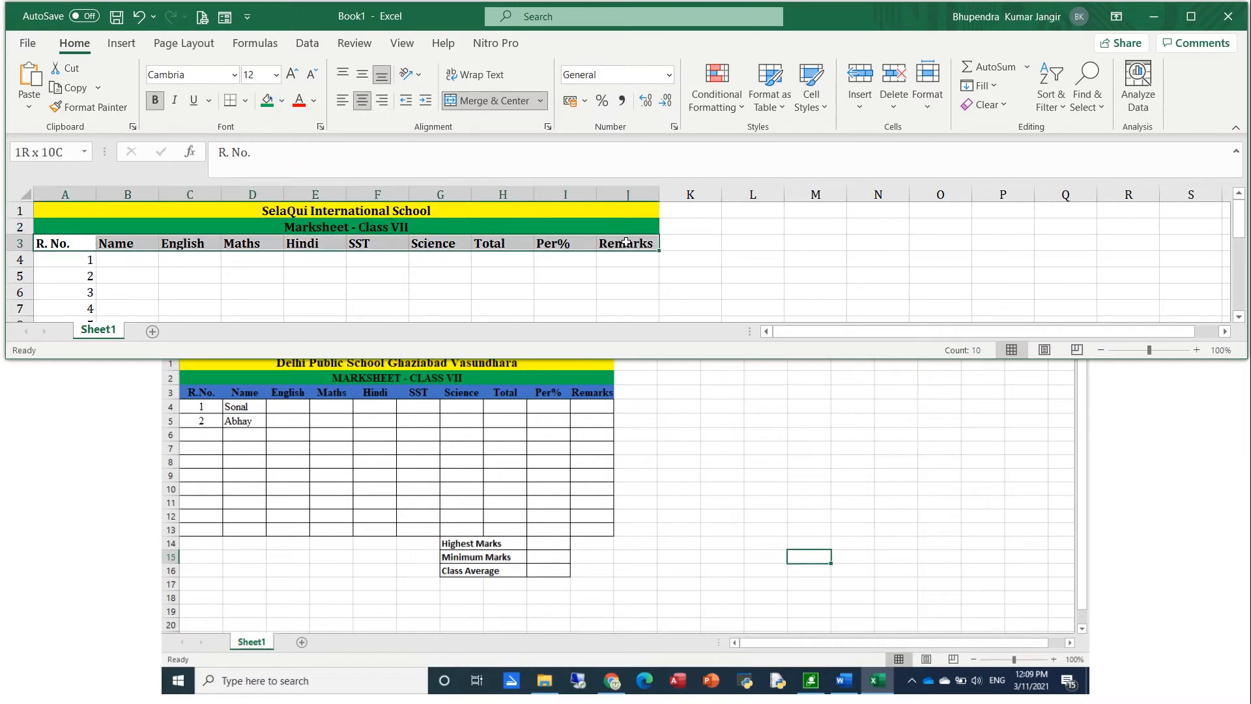
click(284, 103)
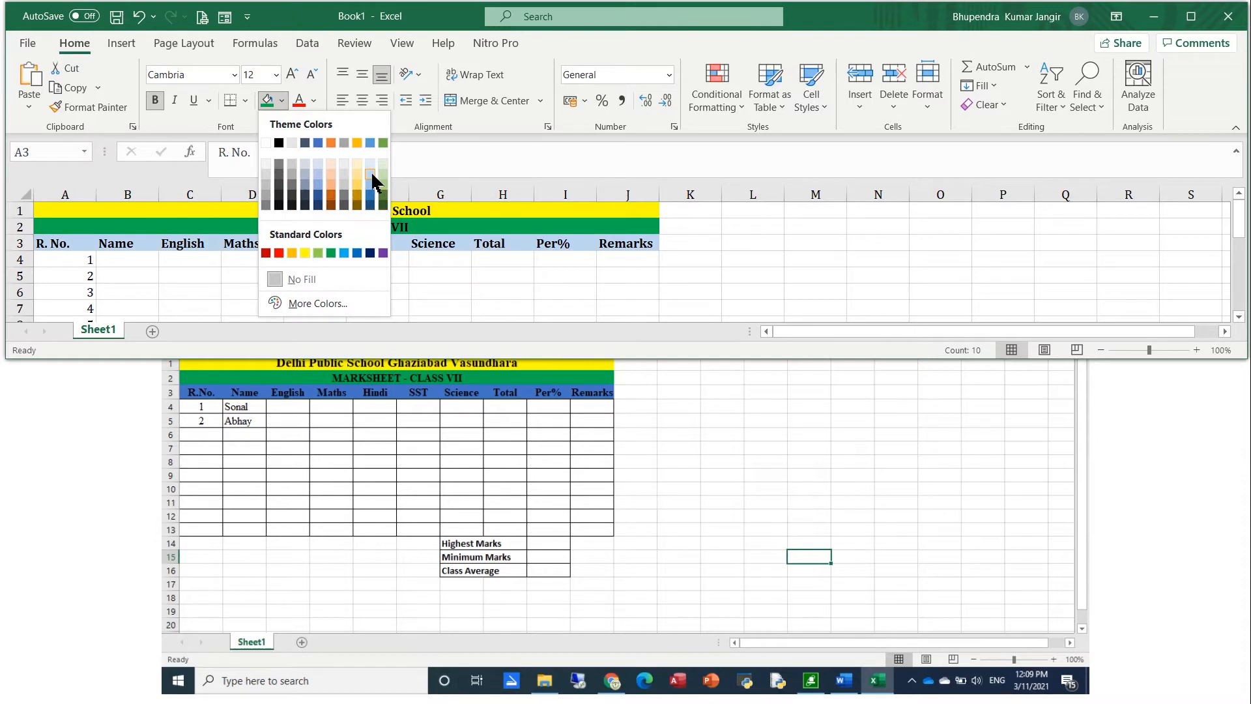
click(371, 174)
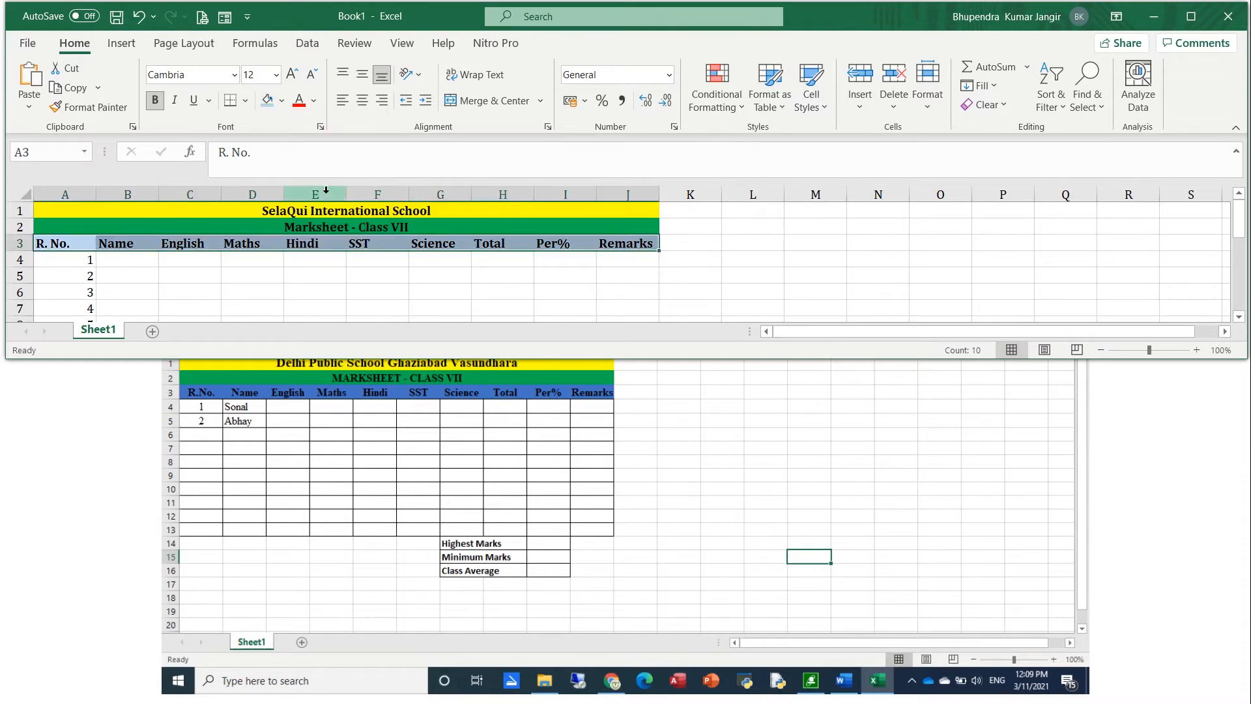
Change the fill of the Marksheet - Class VII row to light green and of the school title row to light gold.
click(281, 101)
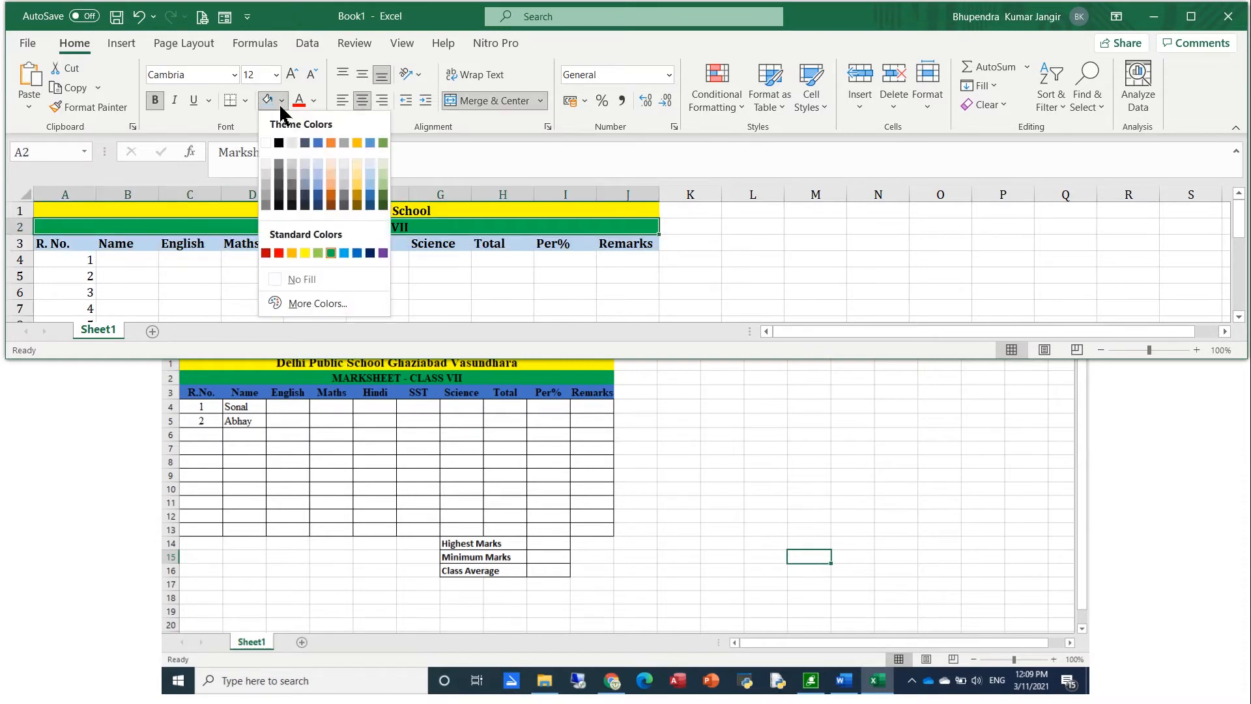
click(381, 173)
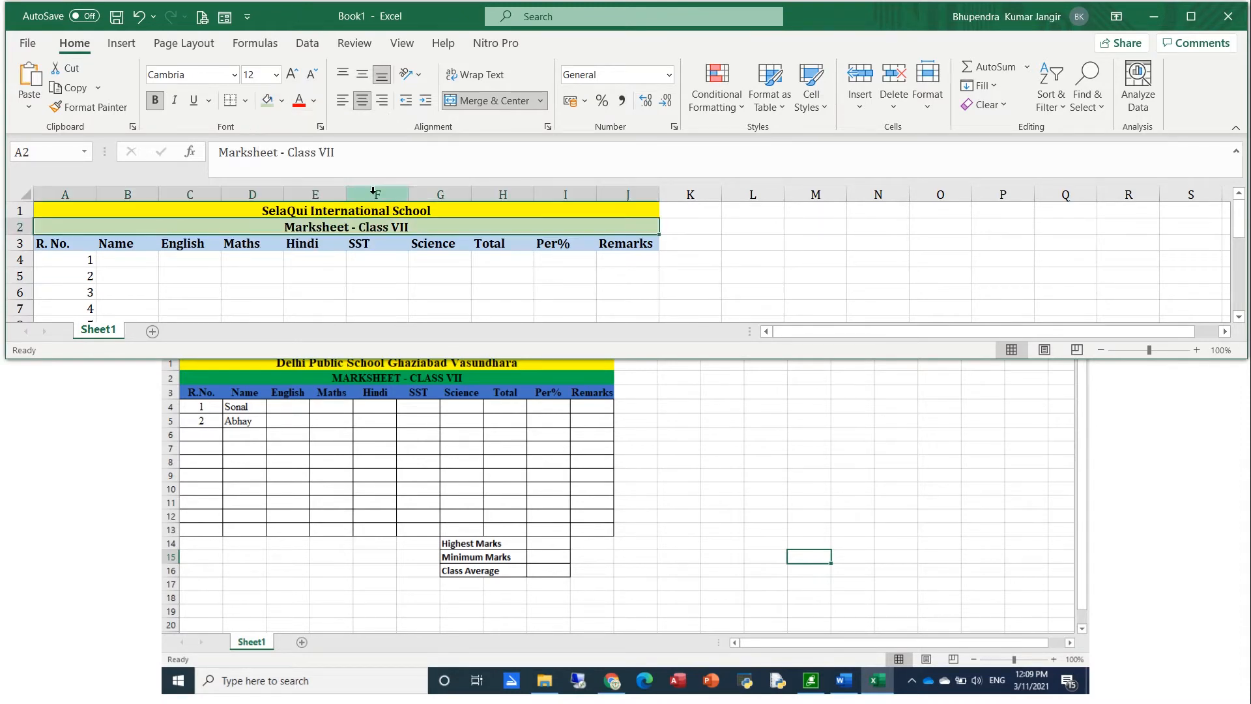
click(356, 209)
click(281, 101)
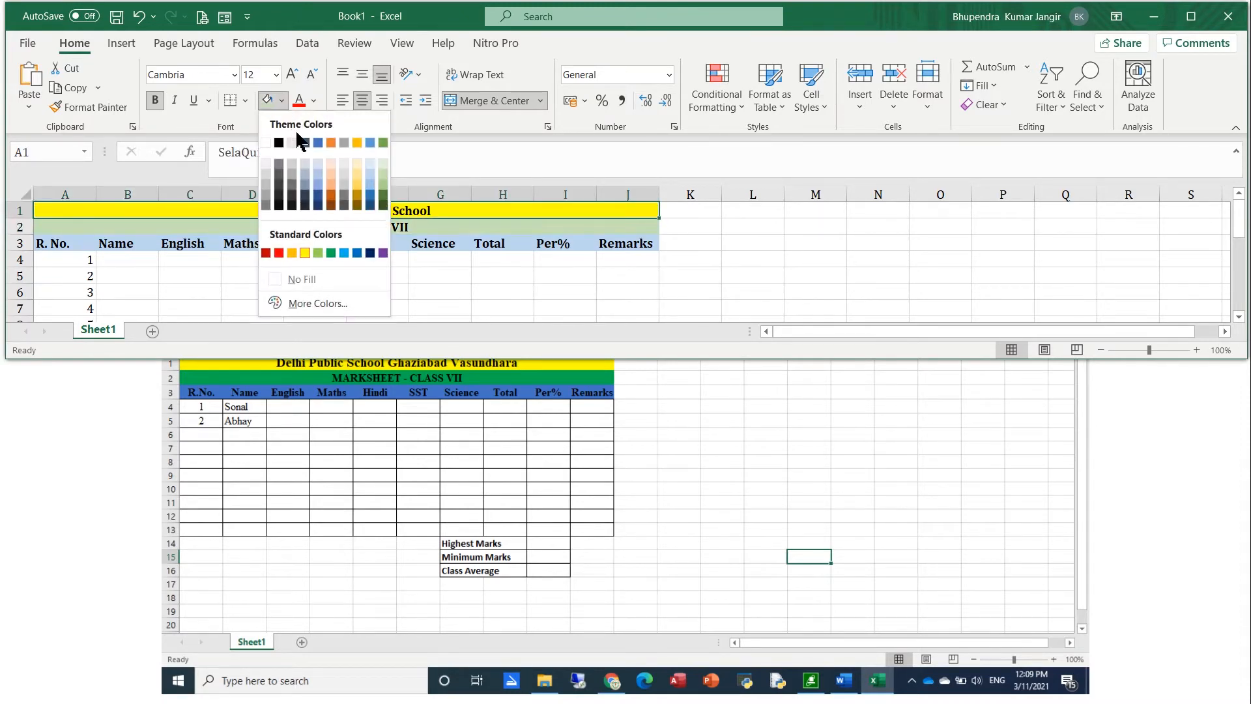
click(355, 161)
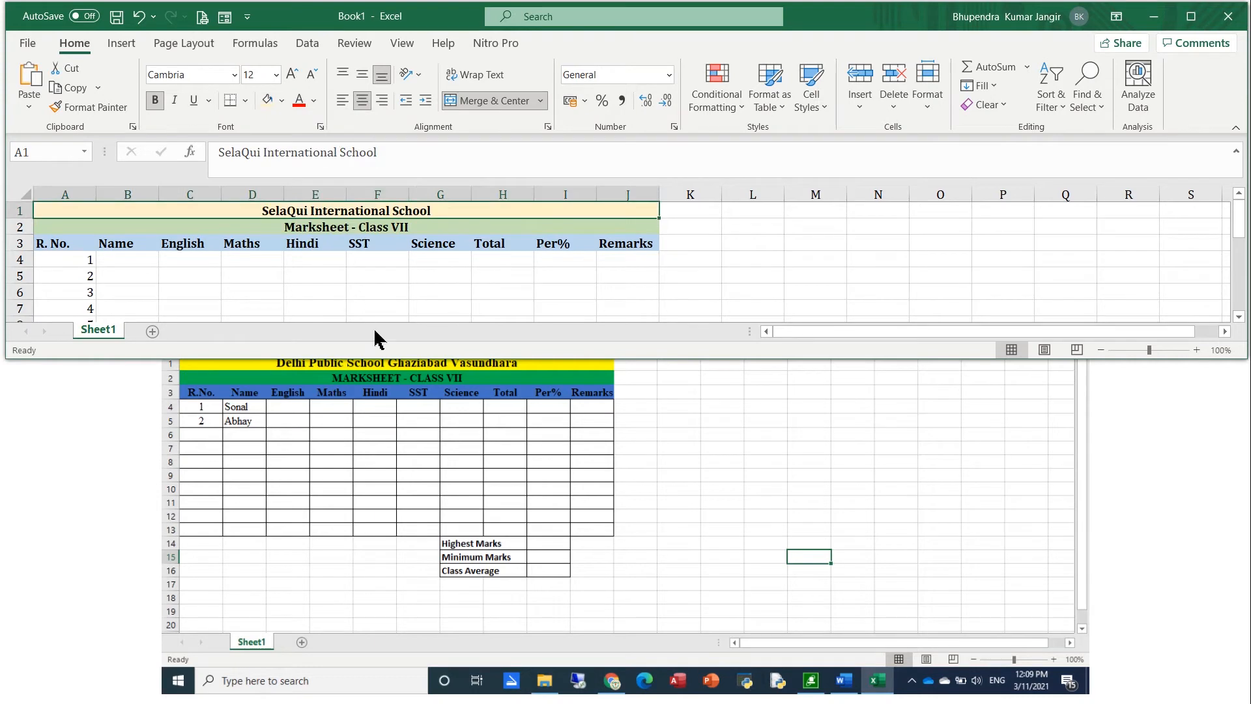
Apply All Borders to the whole mark sheet table in A1:J8.
click(84, 269)
drag(54, 219, 239, 286)
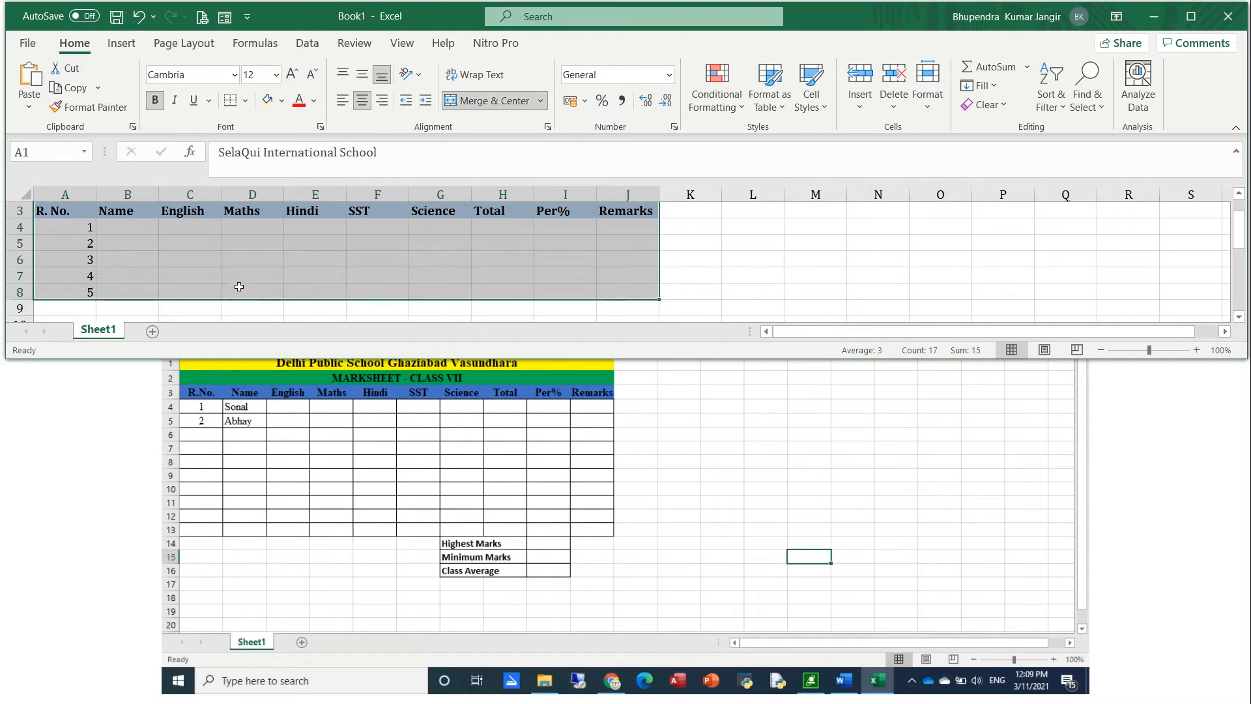
click(246, 100)
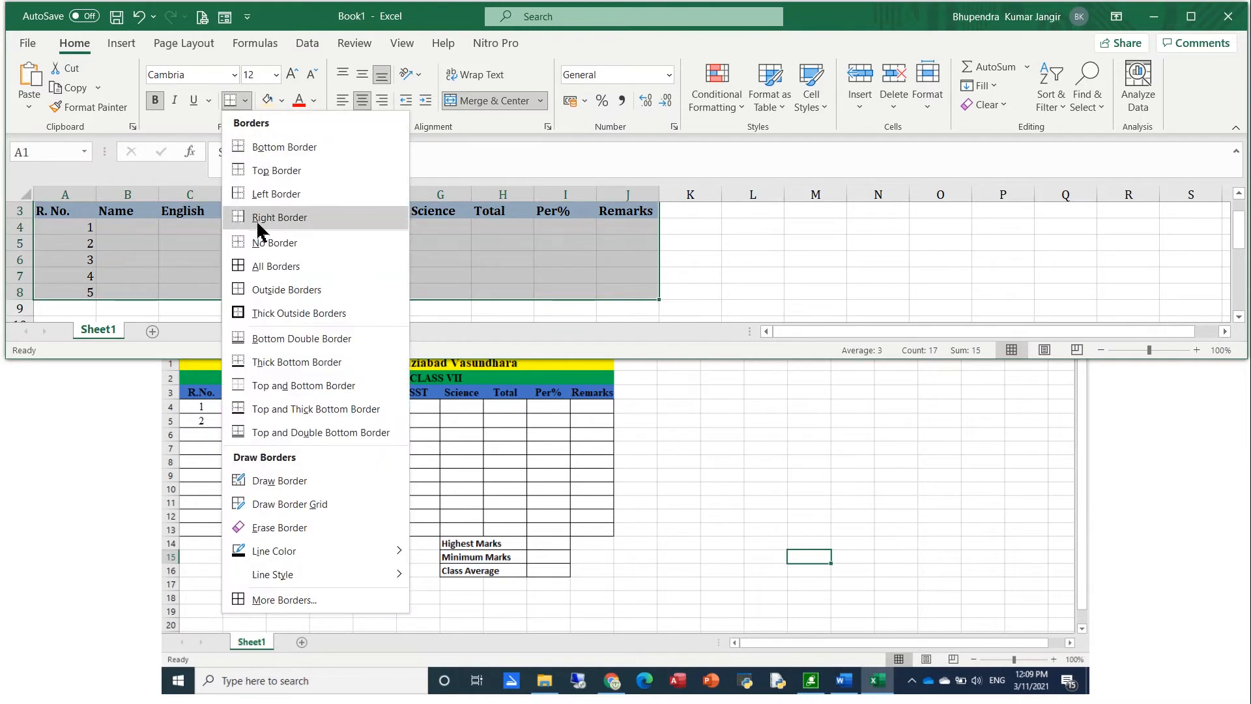
click(262, 266)
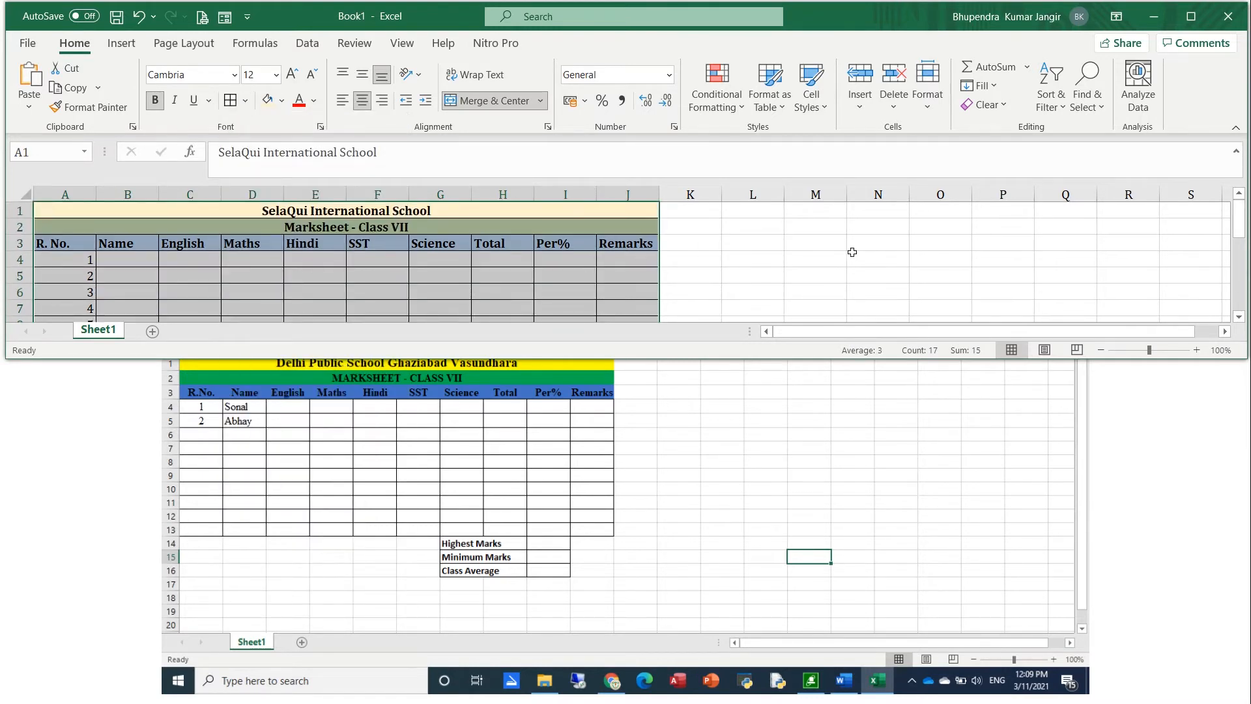
Make the workbook window taller to show row 8, and center the roll numbers in A4:A8 horizontally and vertically.
drag(1022, 359, 1024, 386)
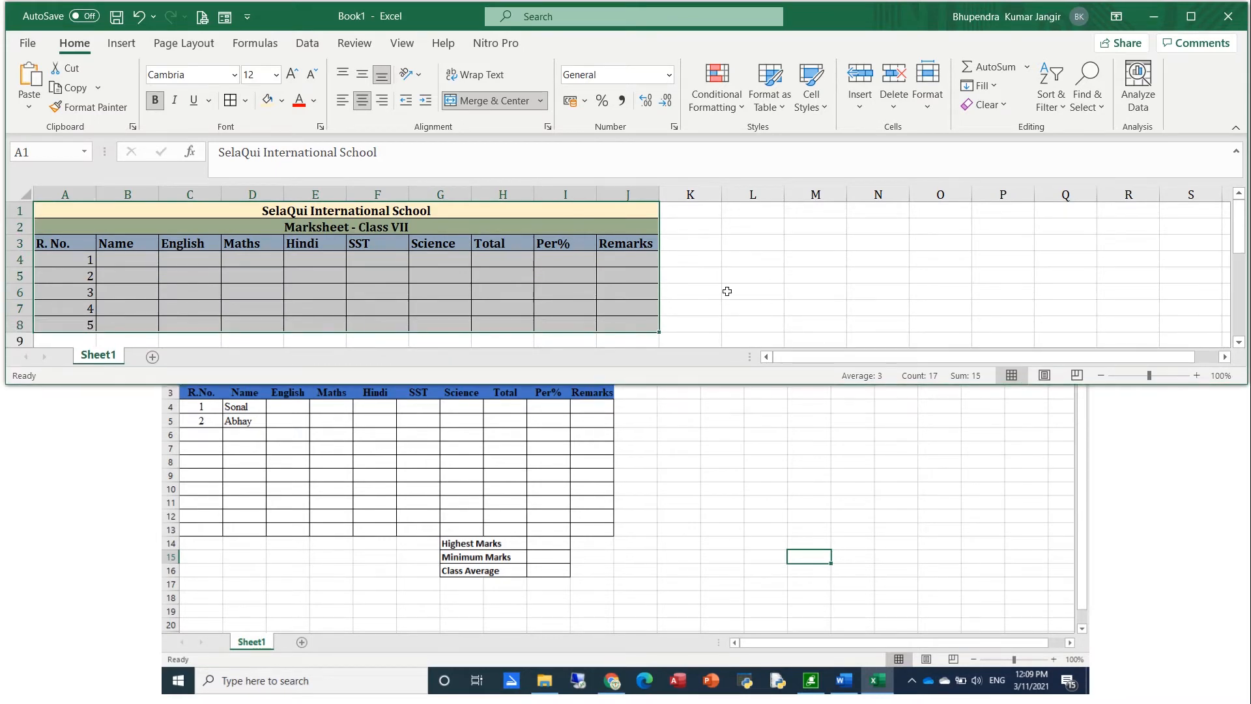
drag(85, 260, 77, 324)
click(363, 75)
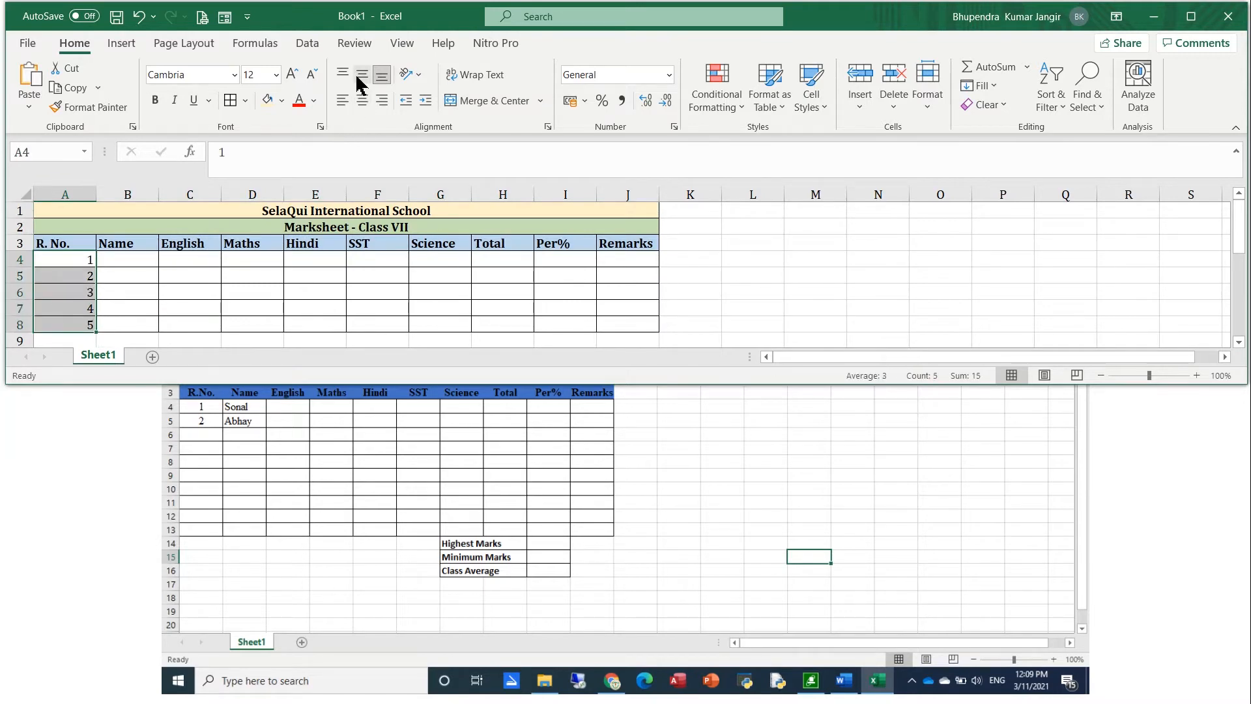
click(360, 99)
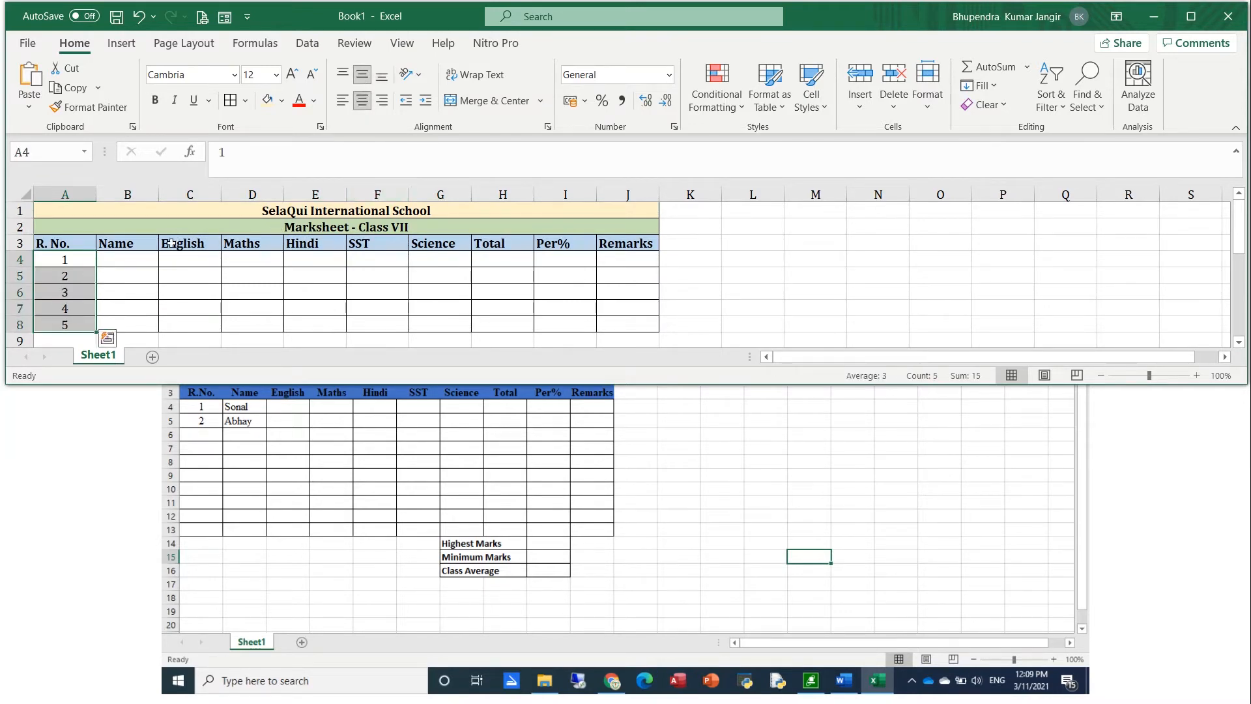
Align the contents of the whole table A1:J8 vertically to the middle.
drag(102, 216, 229, 326)
click(363, 75)
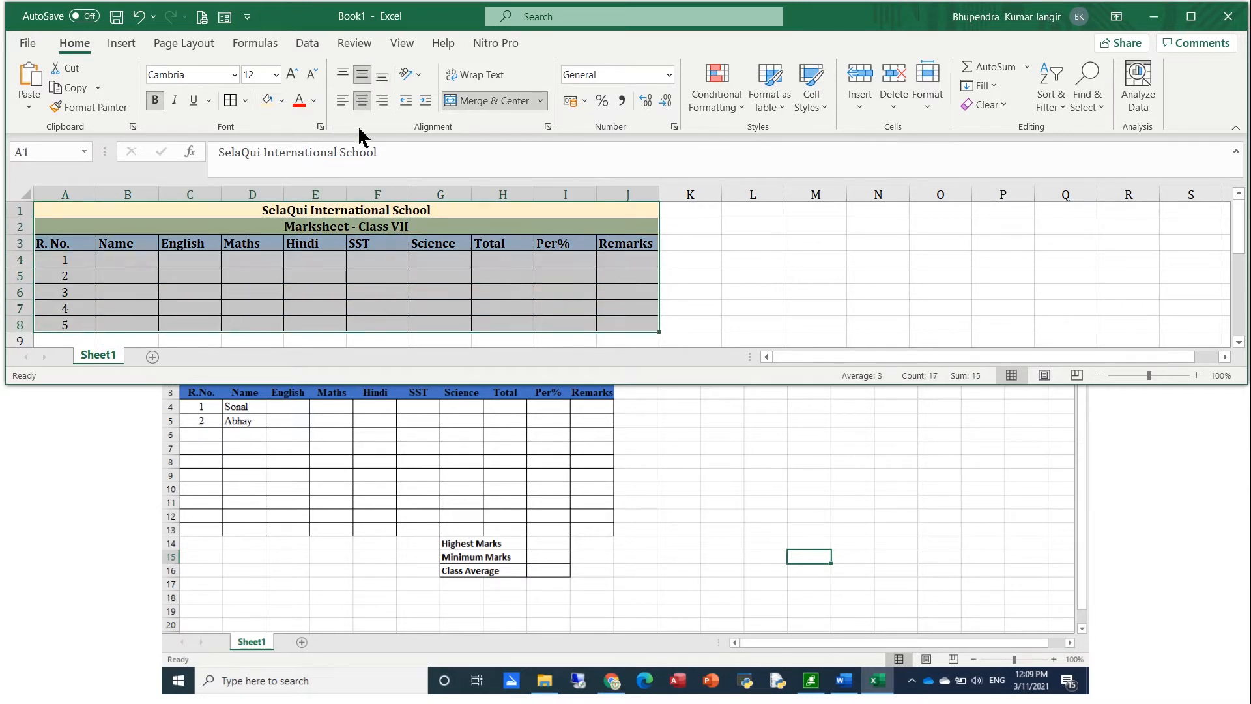
click(303, 291)
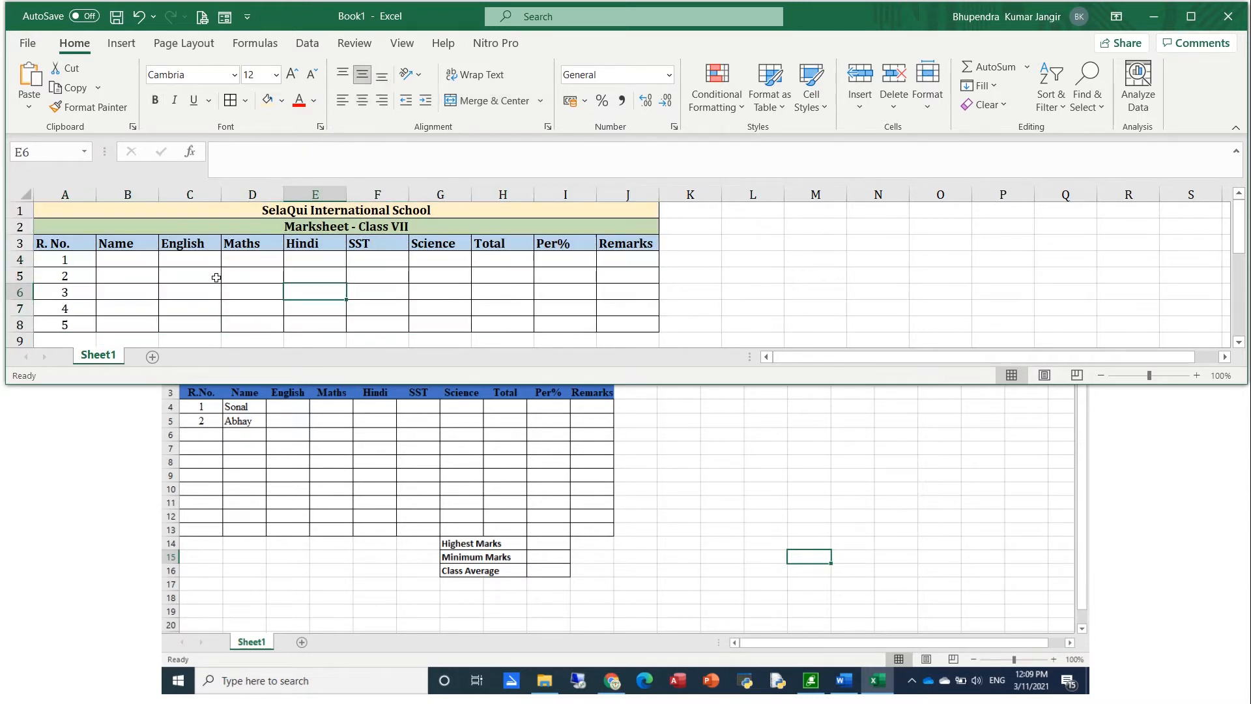
Enter the names of the first three students in B4, B5 and B6.
click(128, 260)
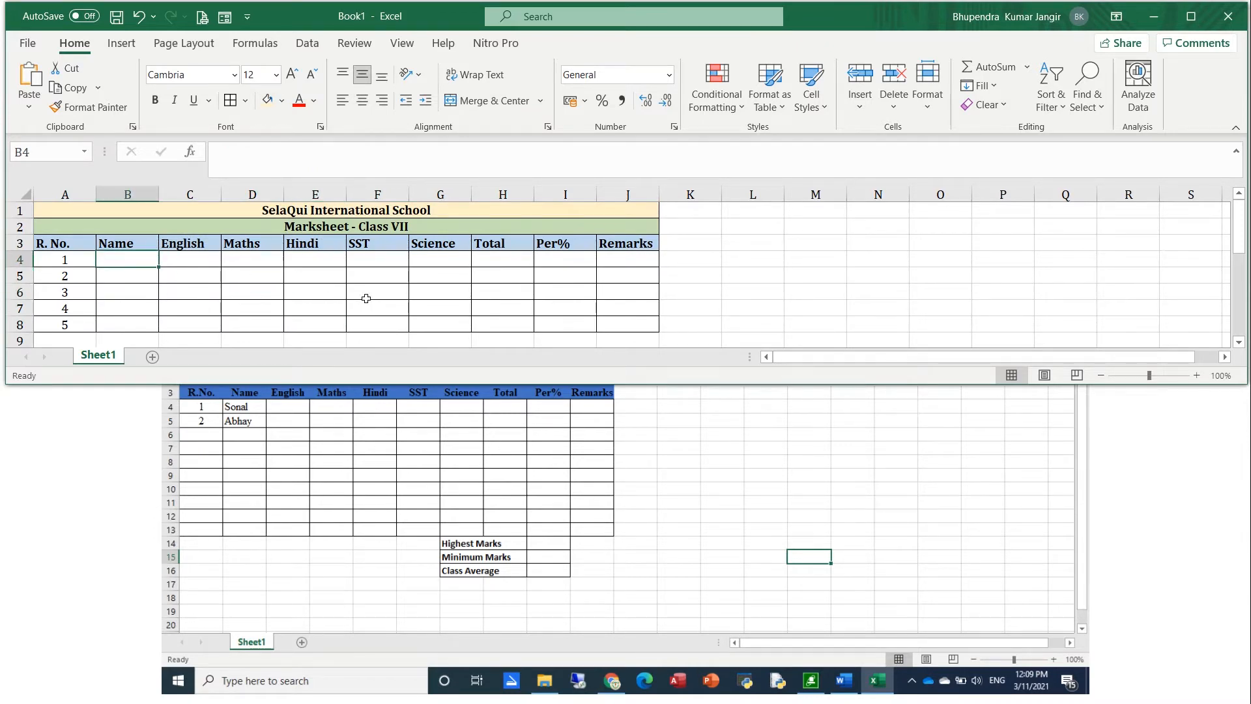
text(So)
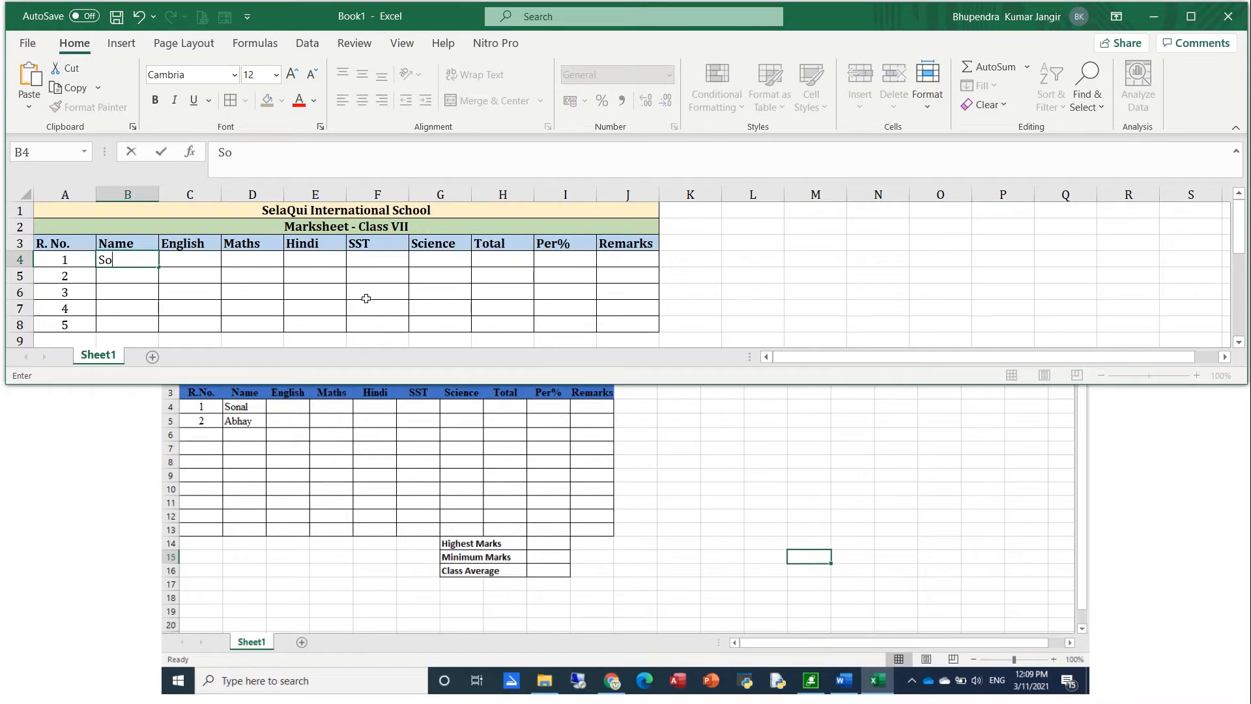
key(BackSpace)
key(BackSpace)
text(Ambika)
key(Return)
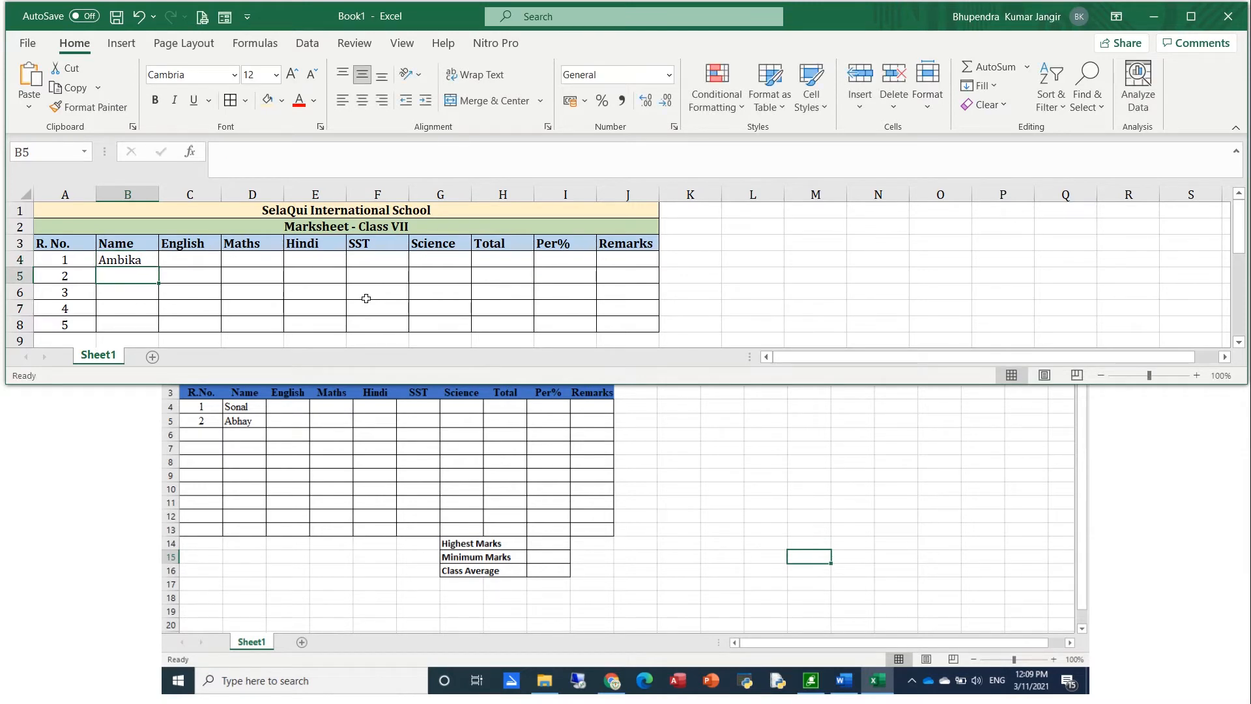
text(B)
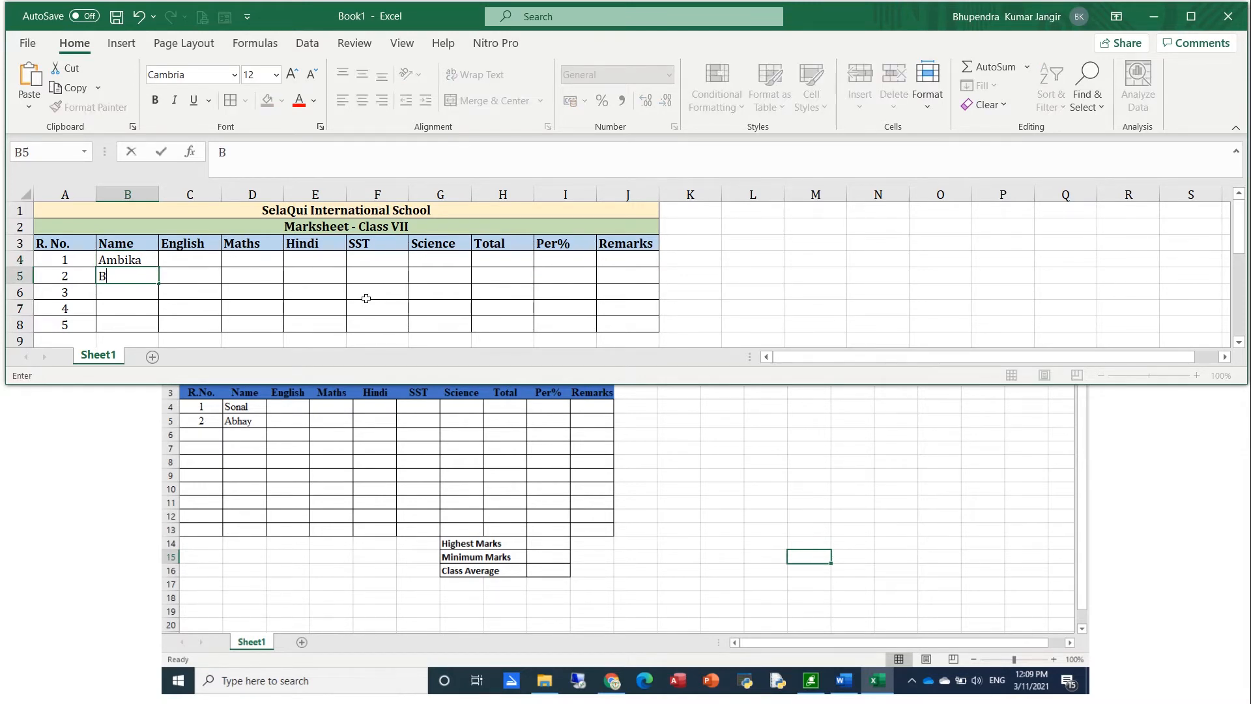
text(havika)
key(Return)
text(Ch)
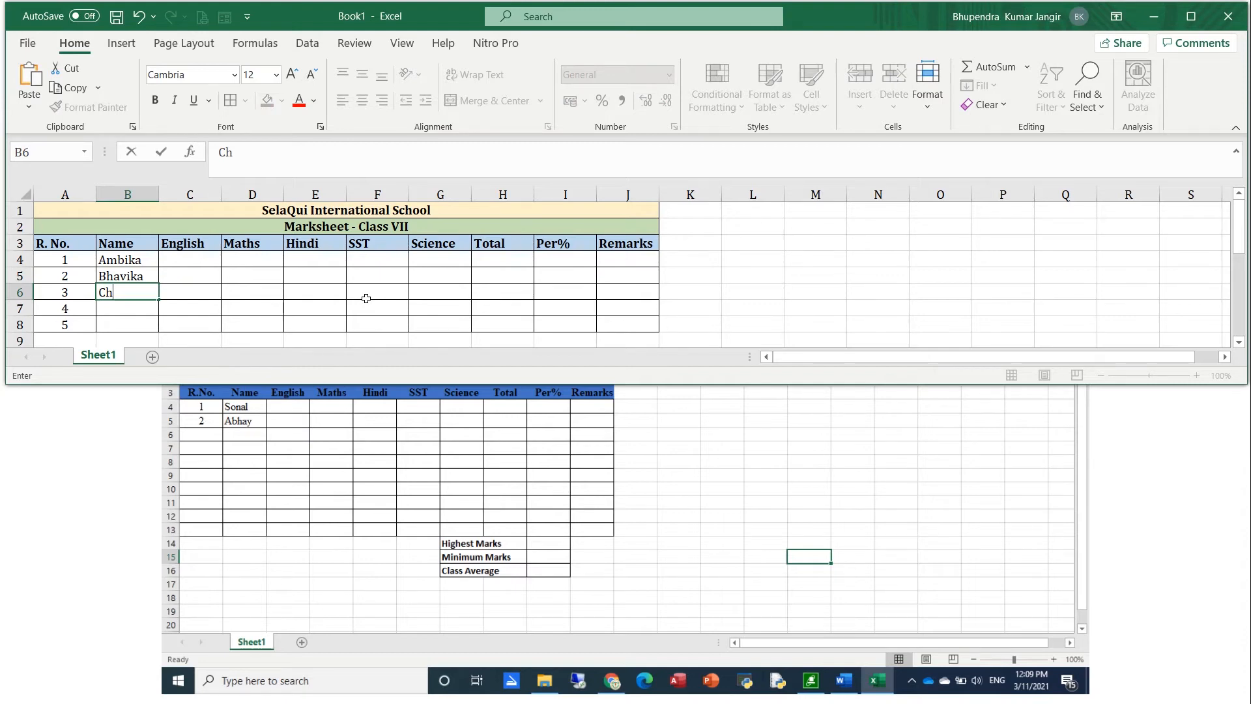
text(irag)
key(Return)
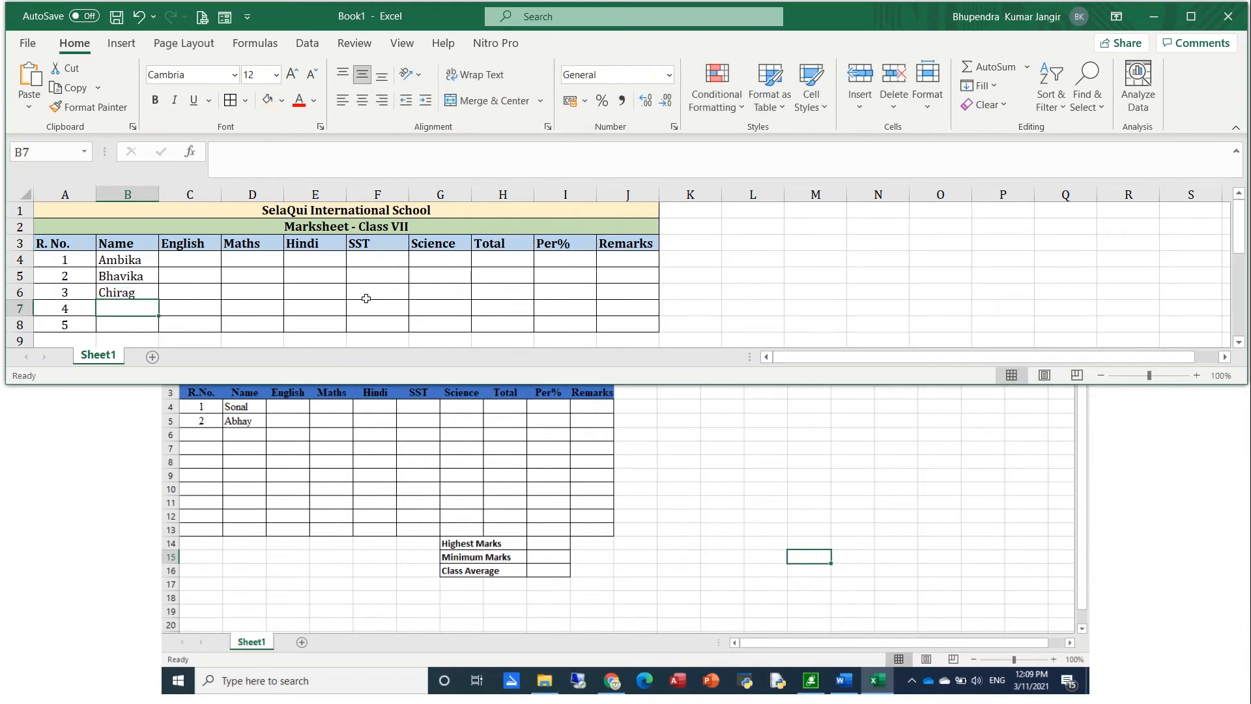
Enter the names of the fourth and fifth students in B7 and B8.
text(din)
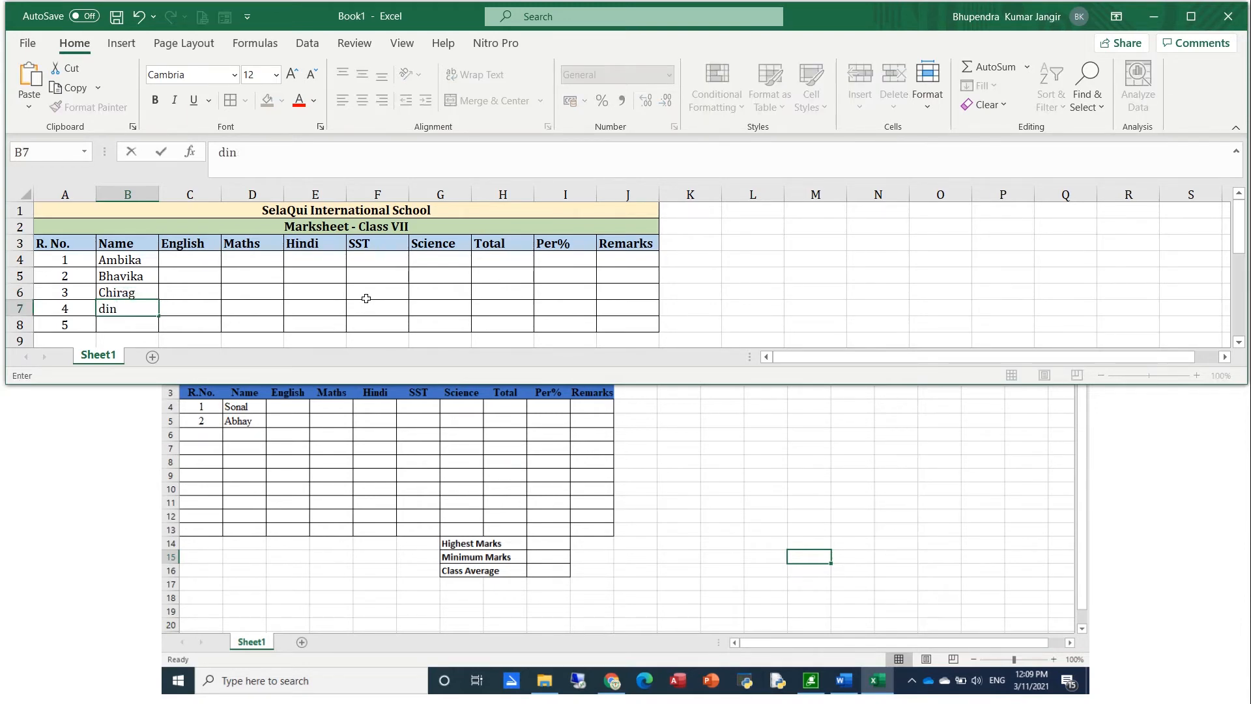
key(BackSpace)
text(Dinesh)
key(Return)
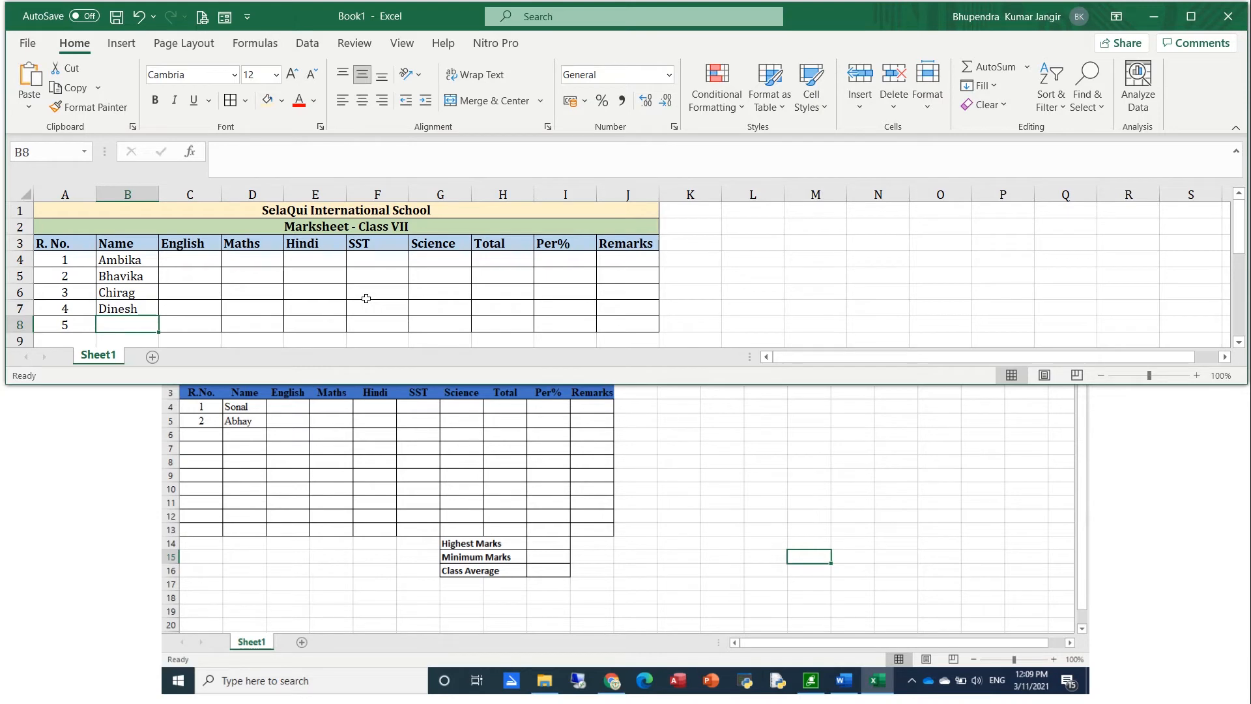
text(Suresh)
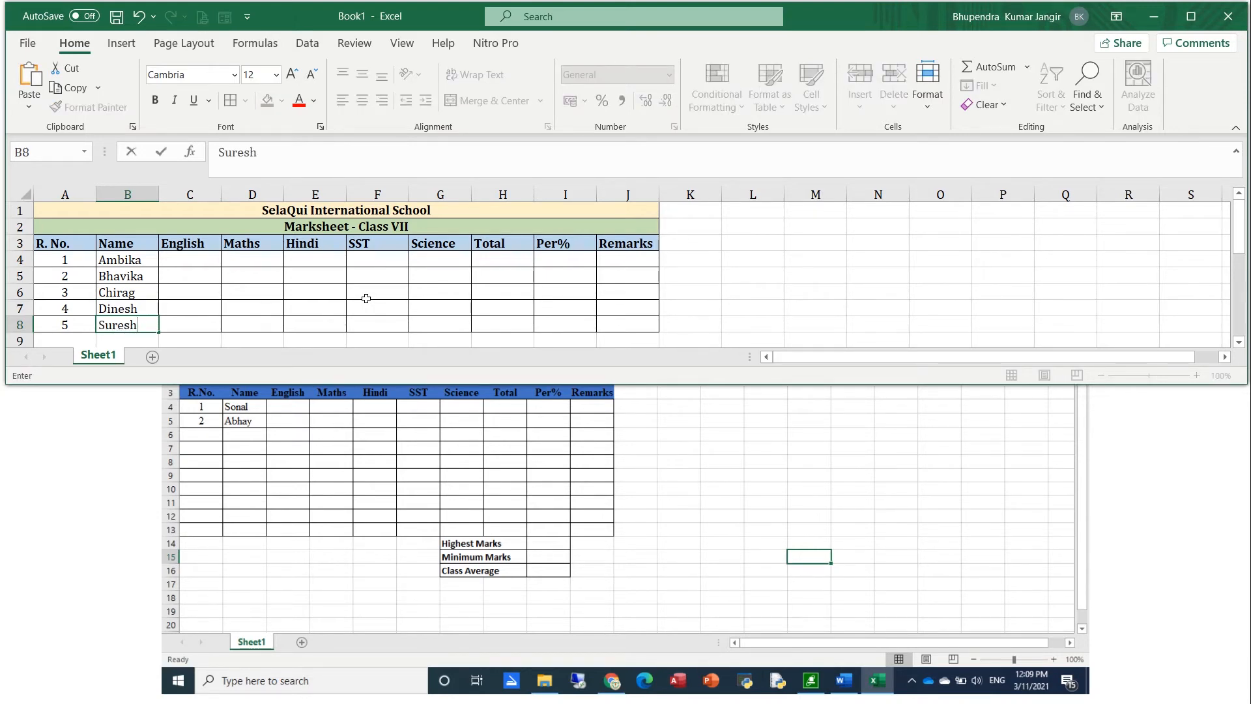
Enter the English marks 89, 95, 86, 85 and 79 for the five students in C4:C8.
click(203, 261)
text(89)
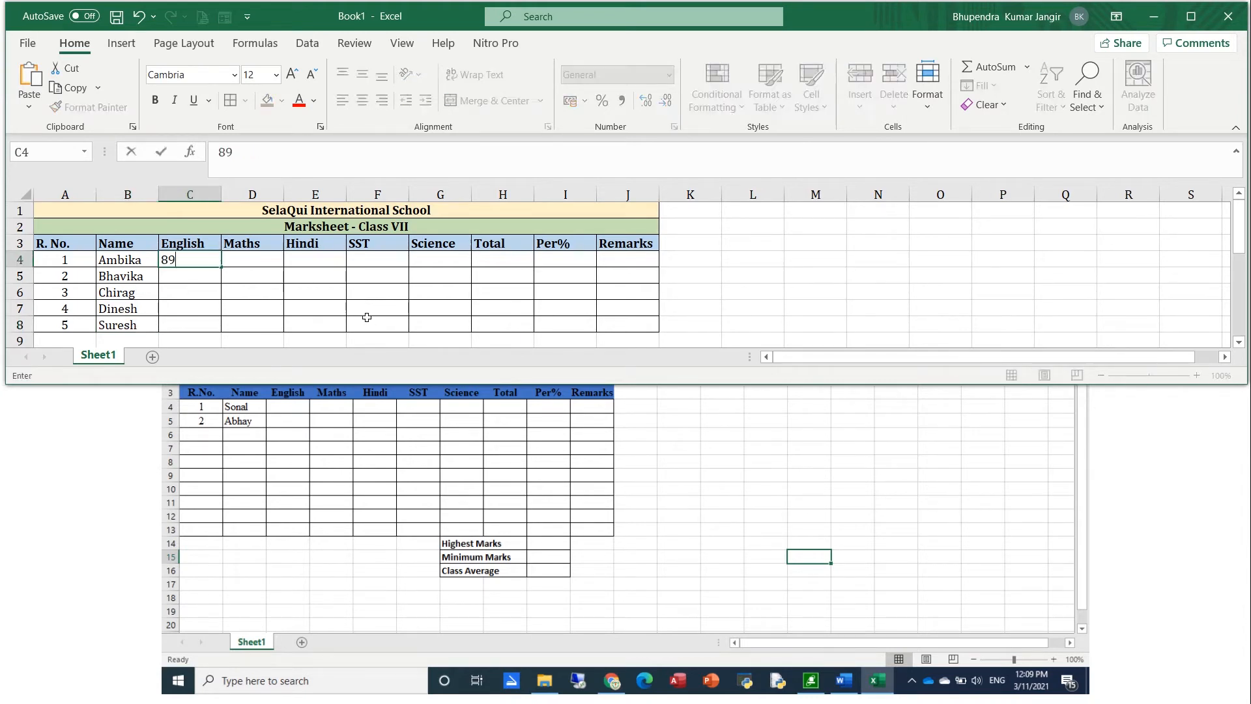
key(Return)
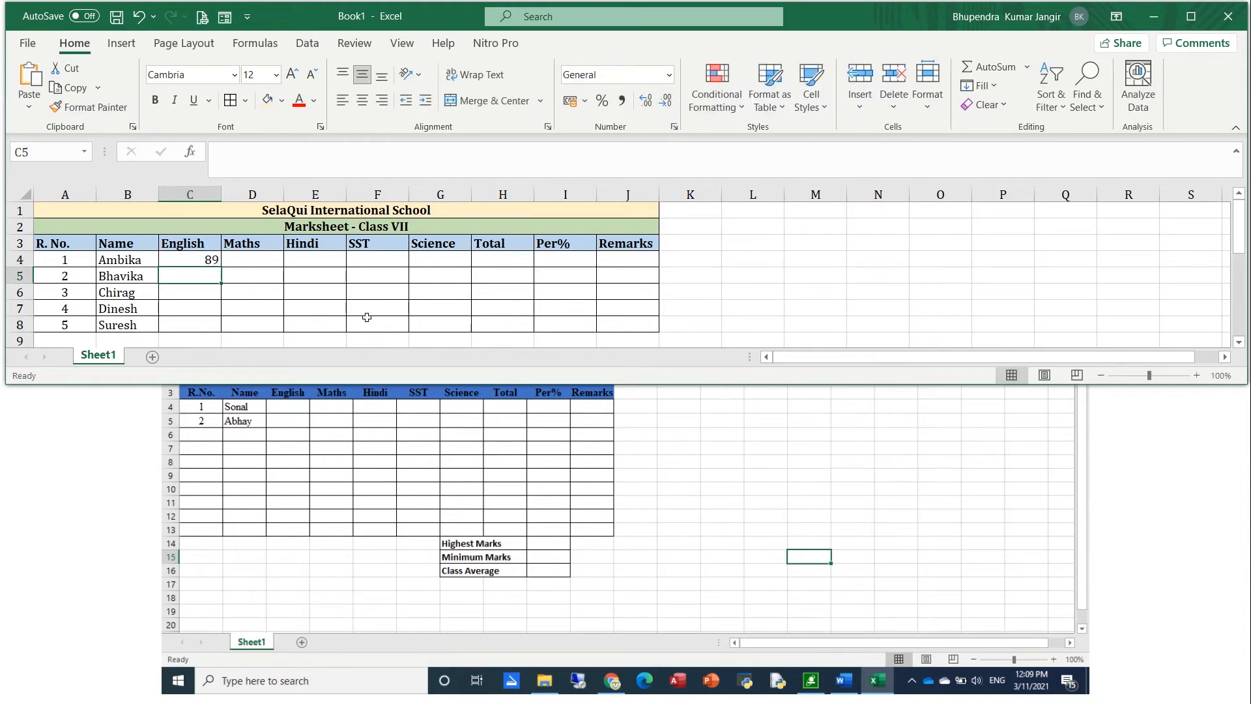
text(95)
key(Return)
text(86)
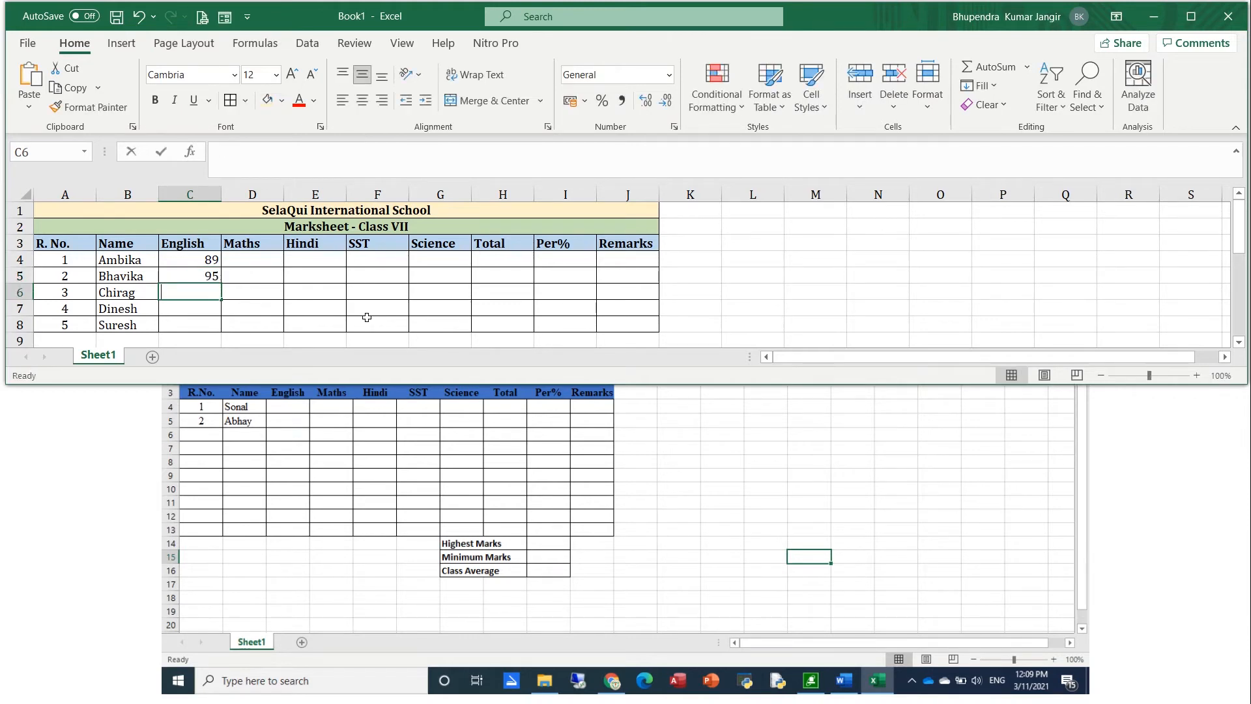
key(Return)
text(85)
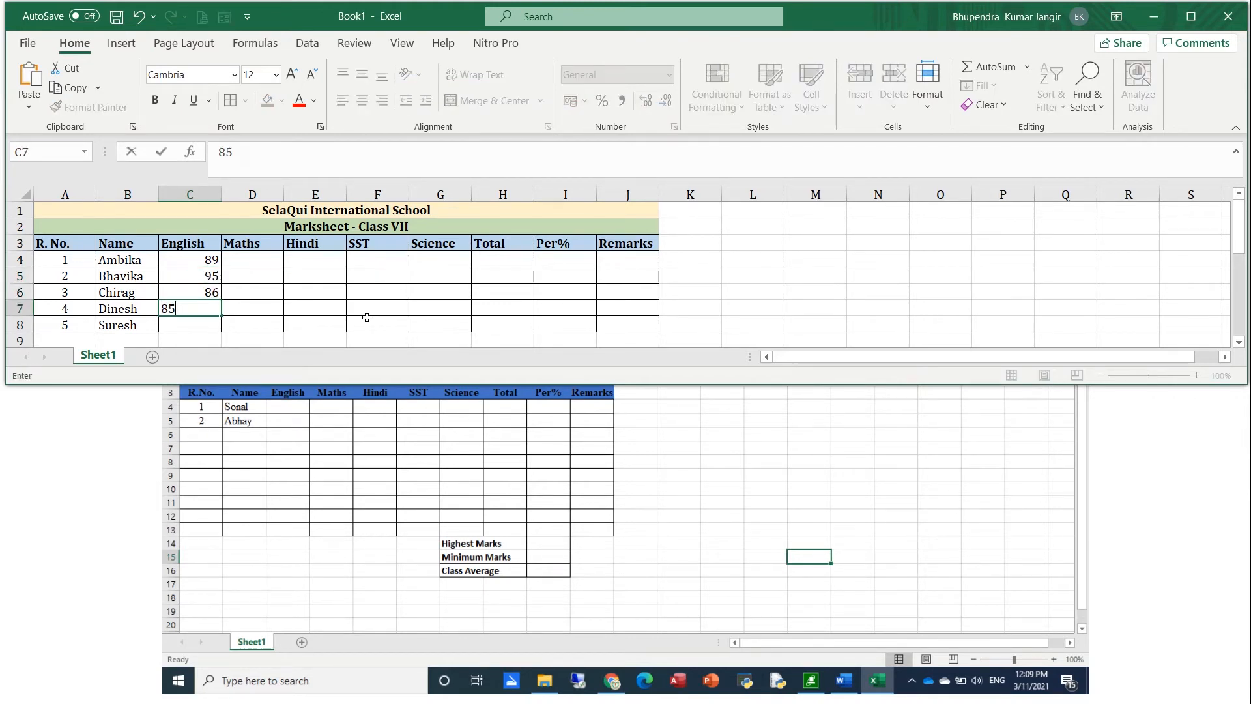
key(Return)
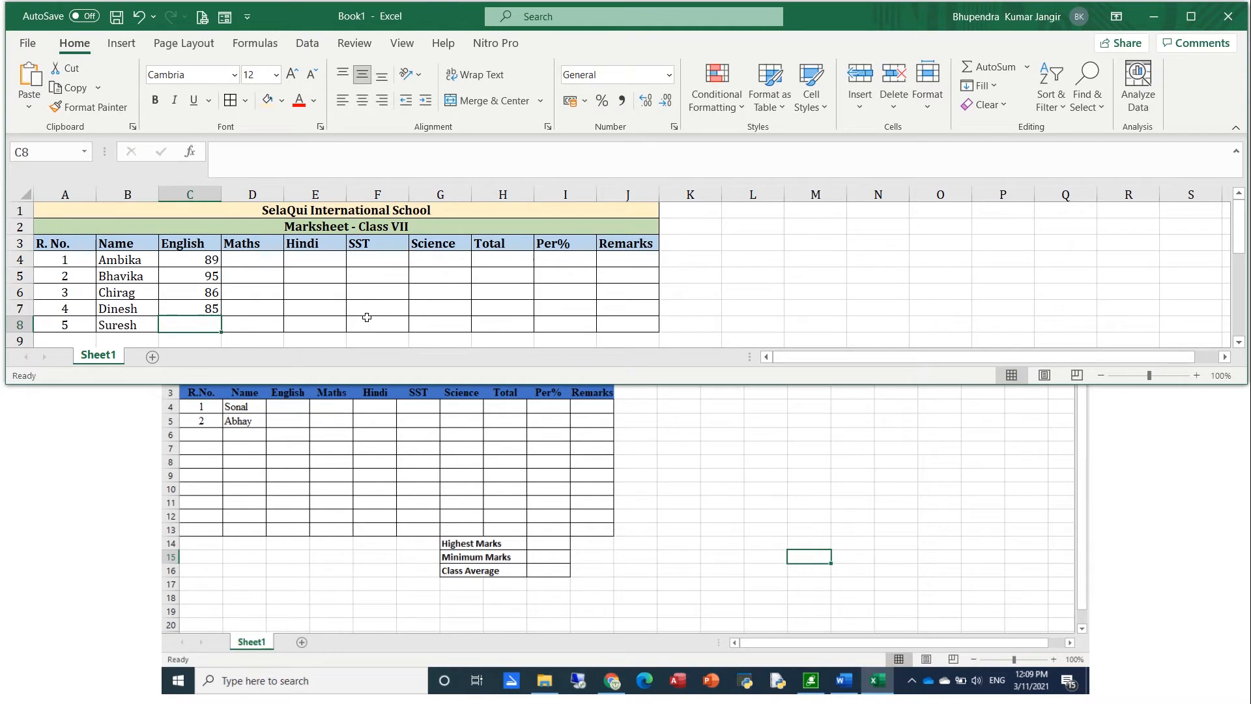
text(79)
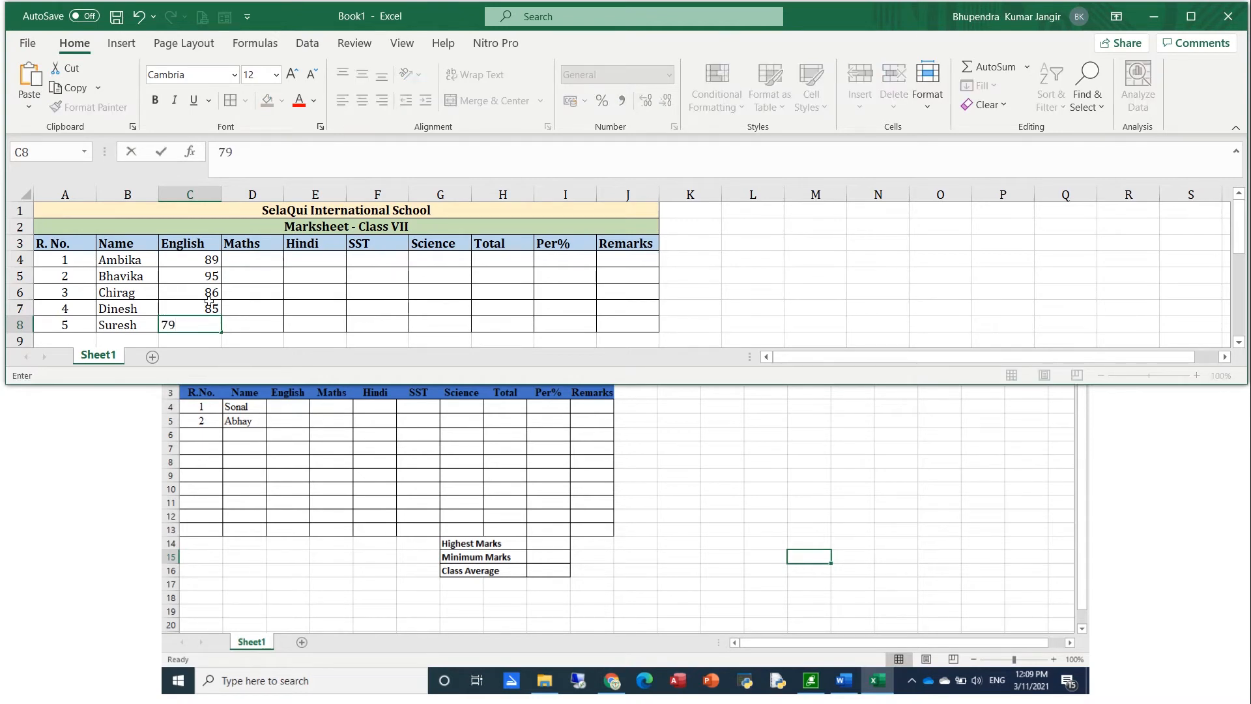
Enter the Maths marks 91, 91, 92, 94 and 94 for the five students in D4:D8.
click(256, 256)
text(91)
key(Return)
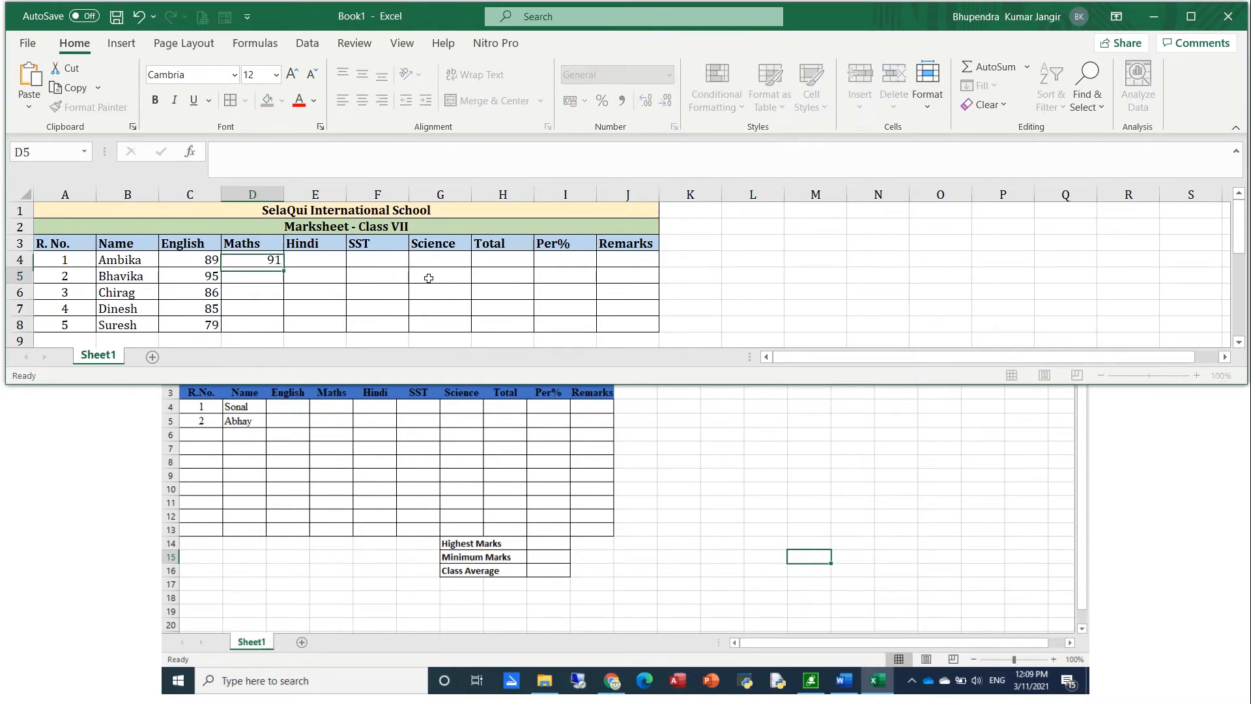
text(91)
key(Return)
text(92)
key(Return)
text(9)
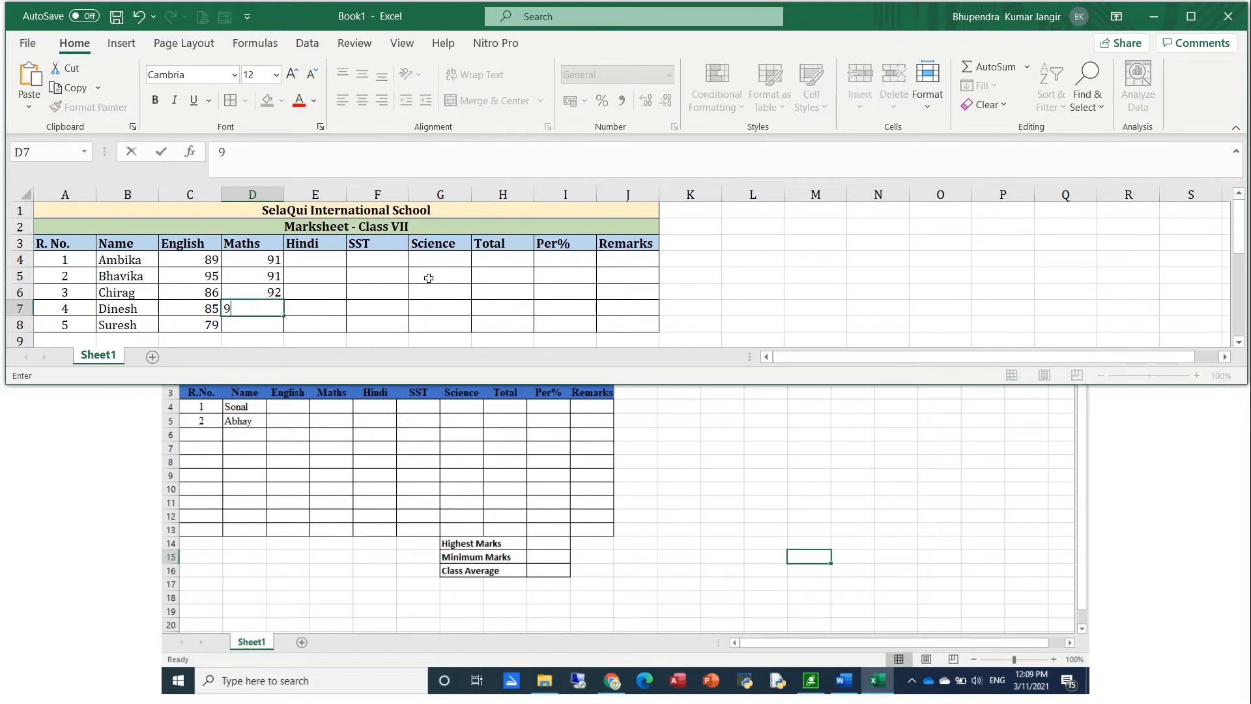
key(Return)
key(Up)
text(94)
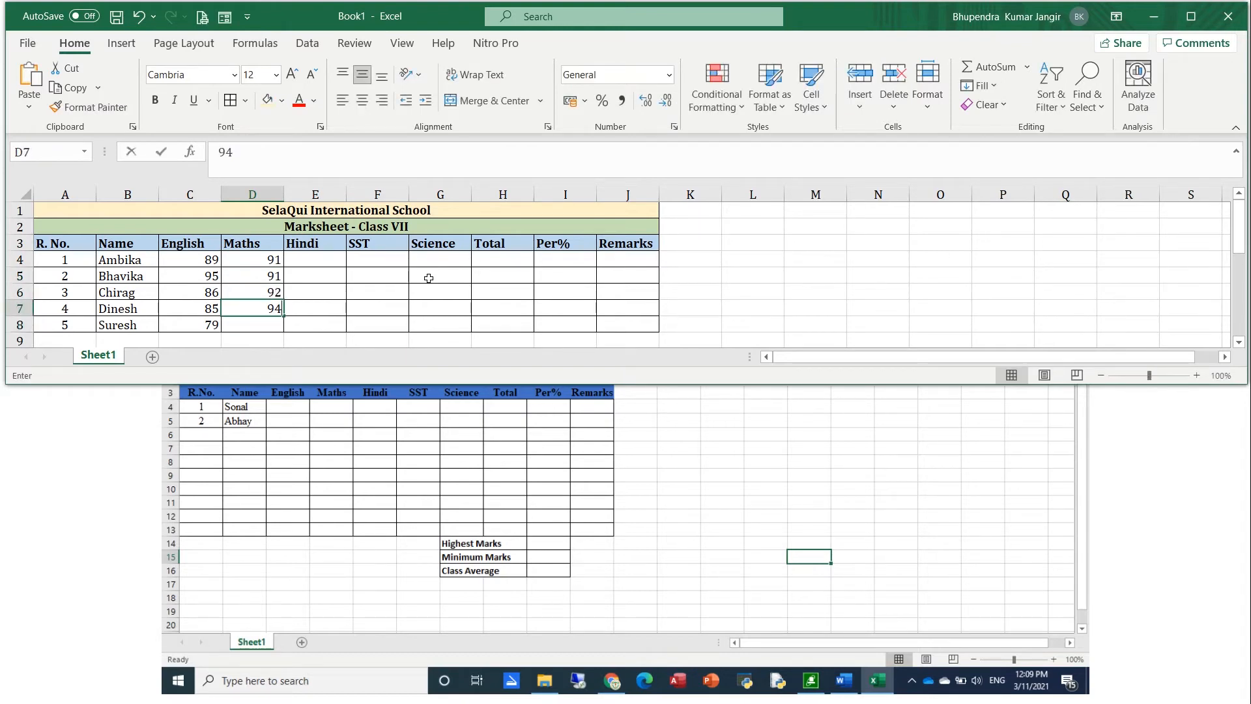
key(Return)
text(94)
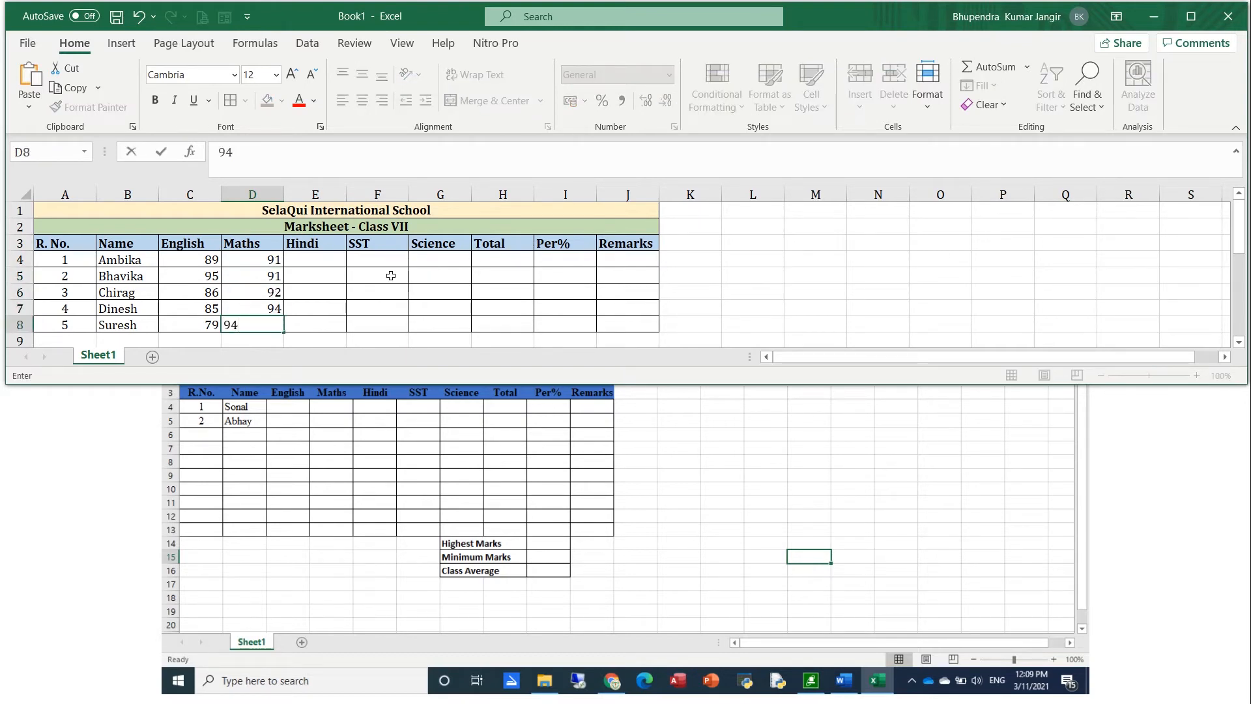
Enter the Hindi marks 78, 79, 77, 96 and 84 for the five students in E4:E8.
click(340, 261)
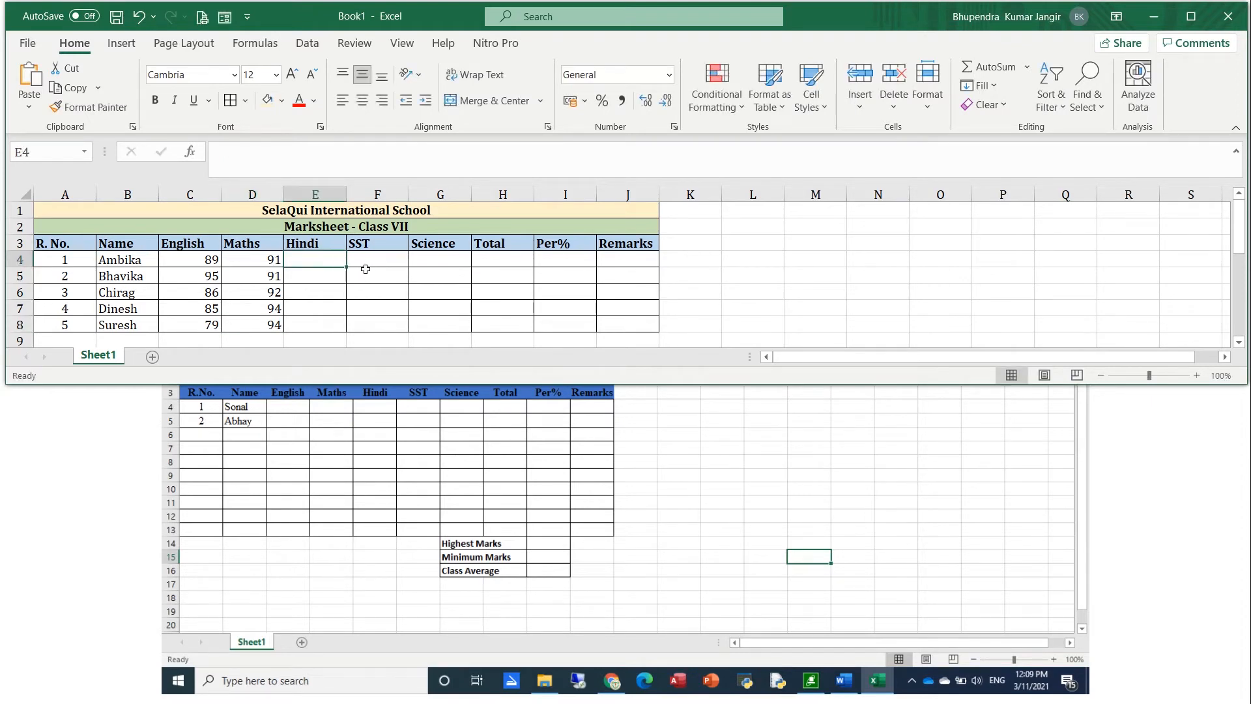
text(78)
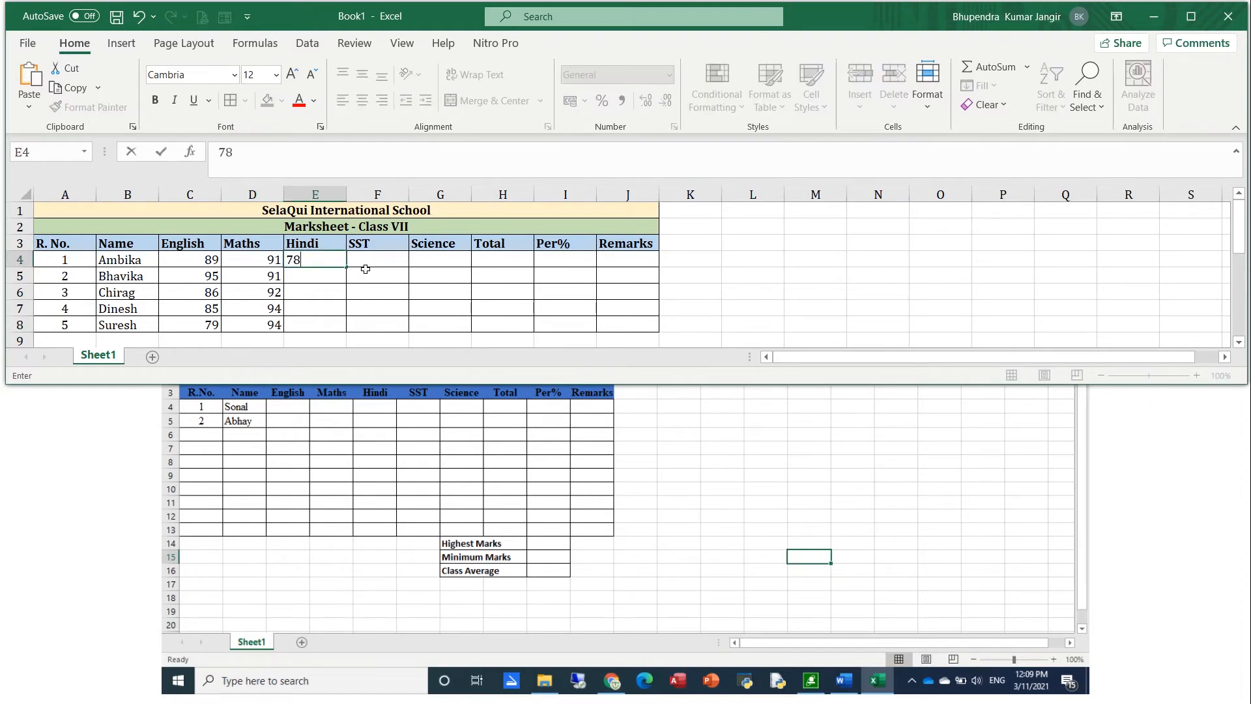
key(Return)
text(79)
key(Return)
text(77)
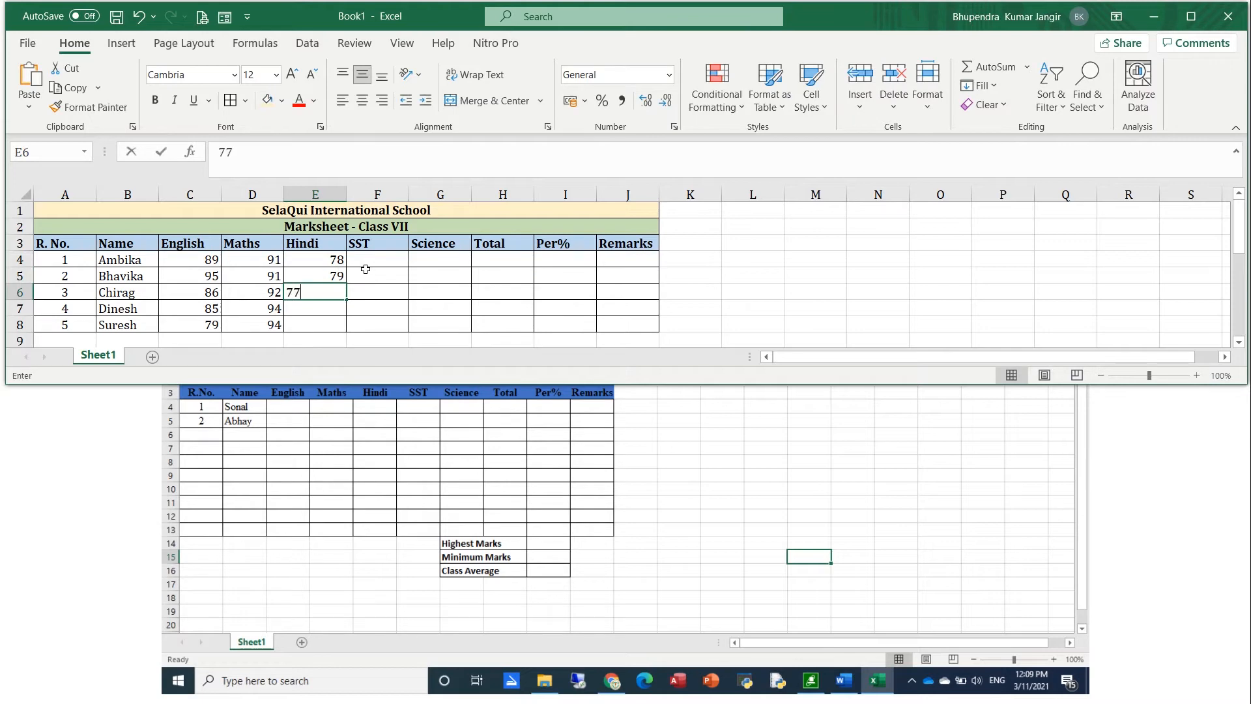
key(Return)
text(96)
key(Return)
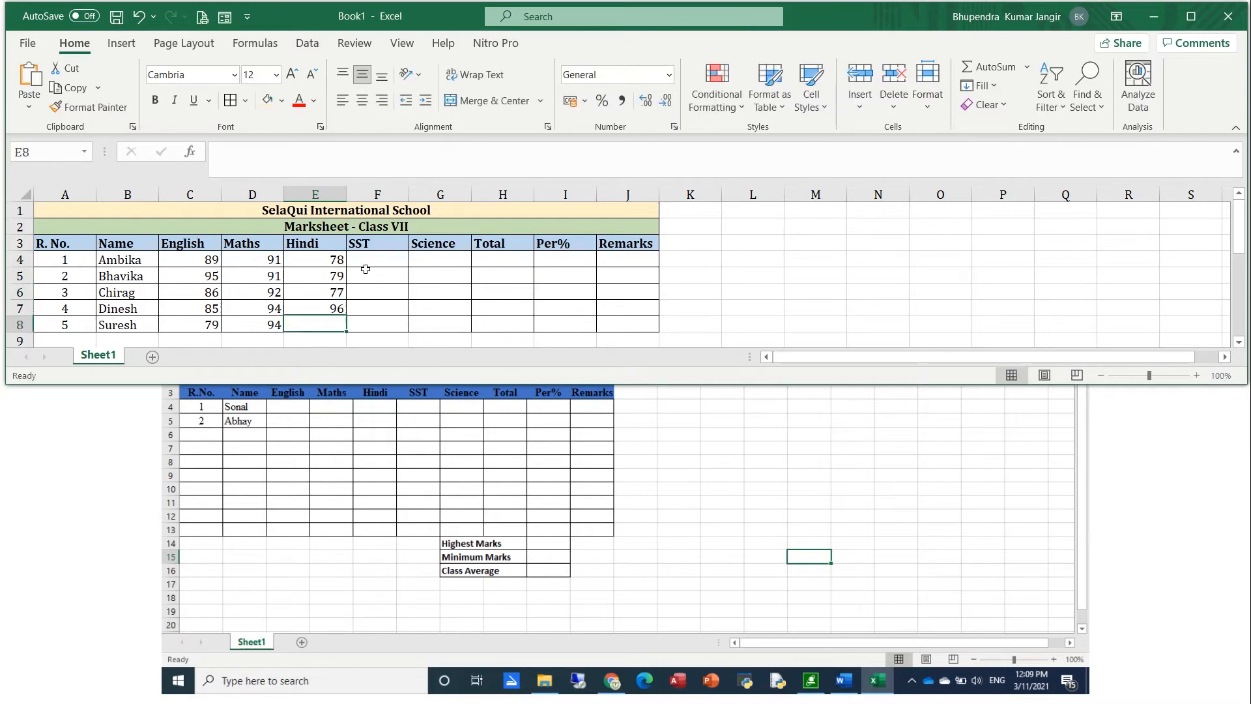
text(8)
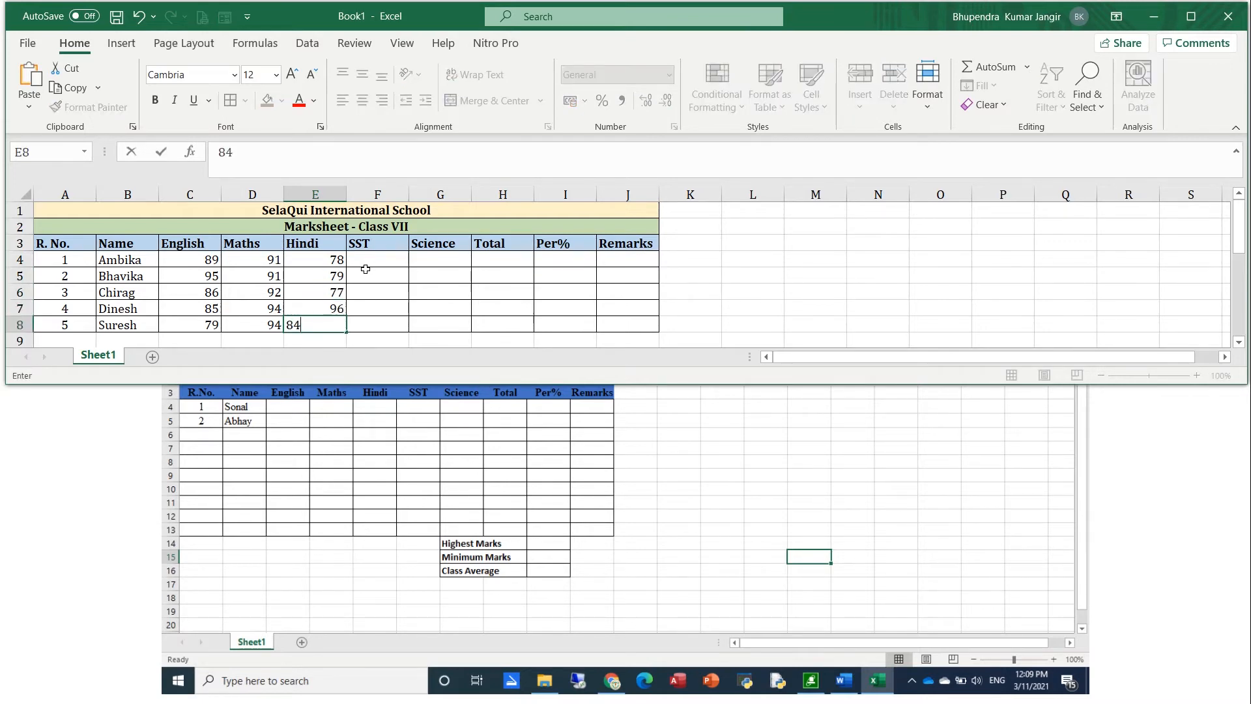
text(4)
click(411, 303)
Copy the first three Maths marks in D4:D6 into the Science cells G4:G6.
drag(275, 261, 273, 284)
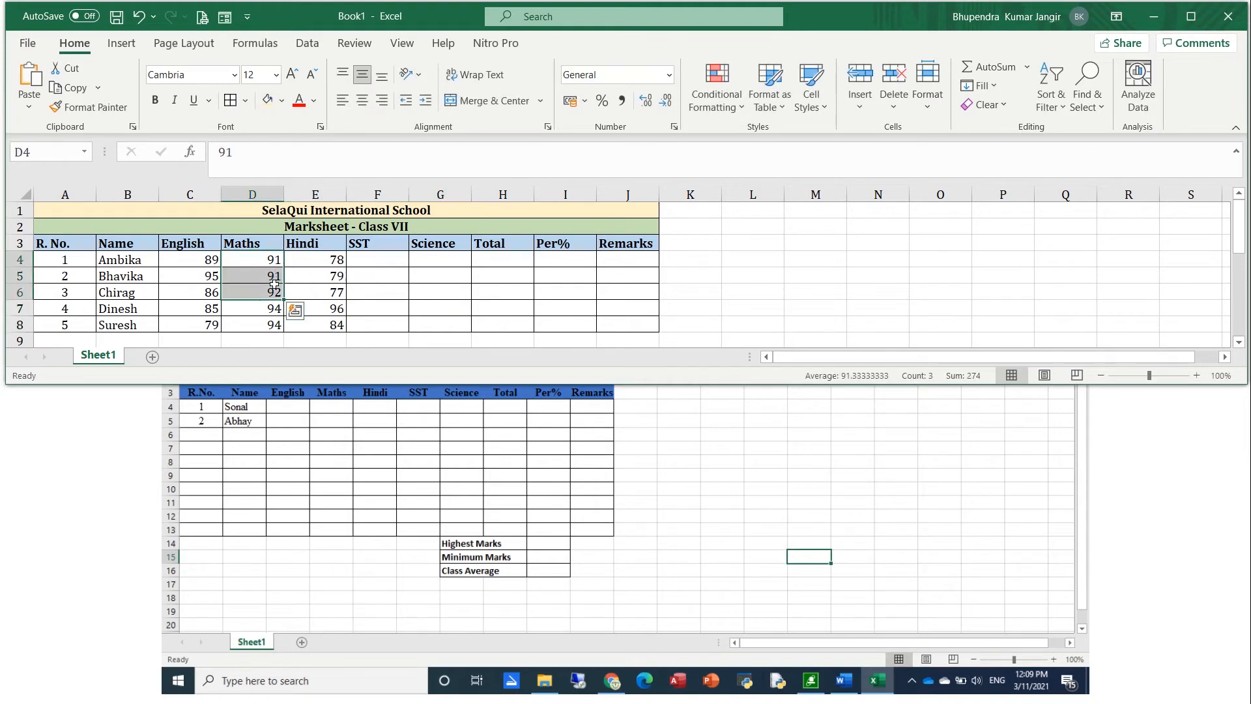
key(ctrl+c)
click(430, 260)
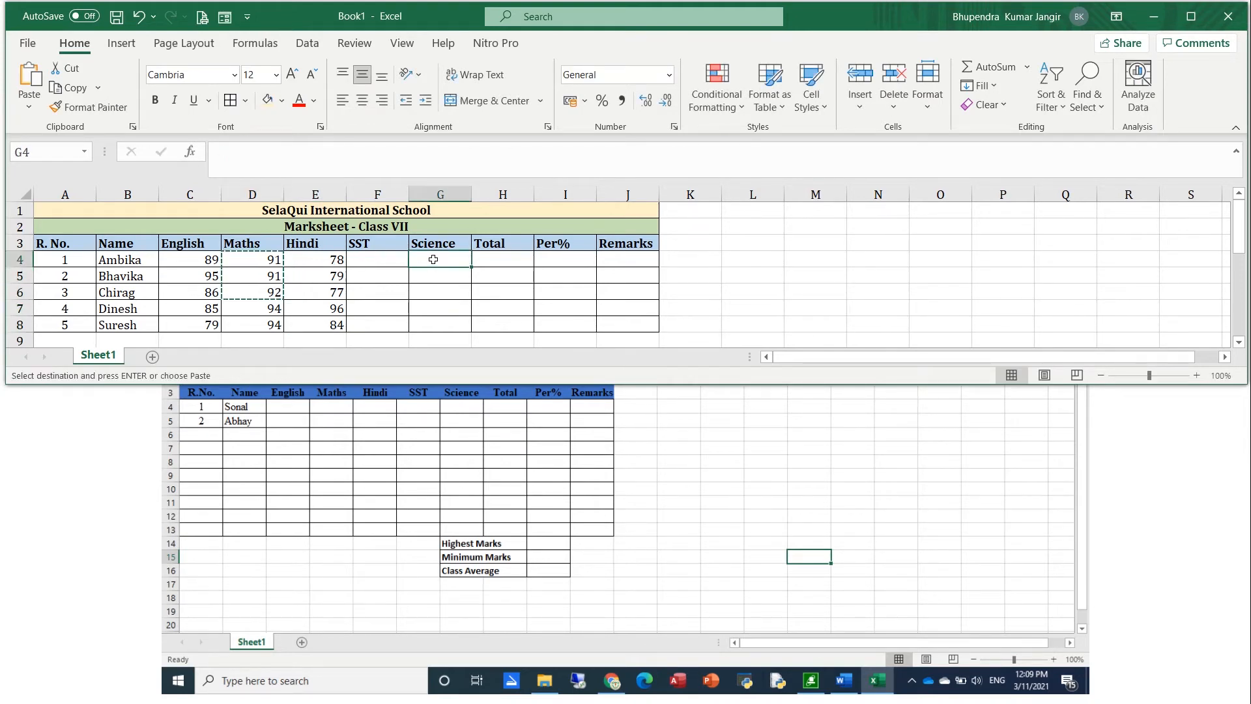
key(ctrl+v)
Copy the Hindi marks in E6:E7 into the SST cells F4:F5.
drag(322, 292, 323, 309)
key(ctrl+c)
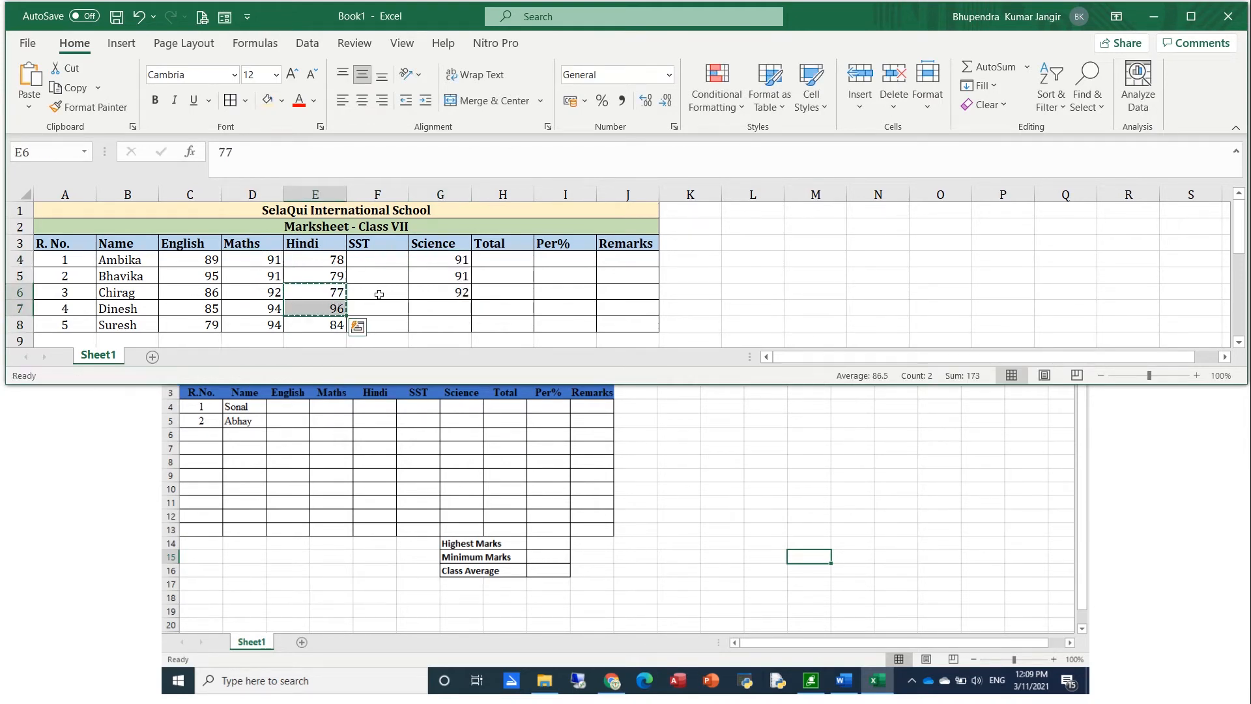
click(380, 294)
click(395, 276)
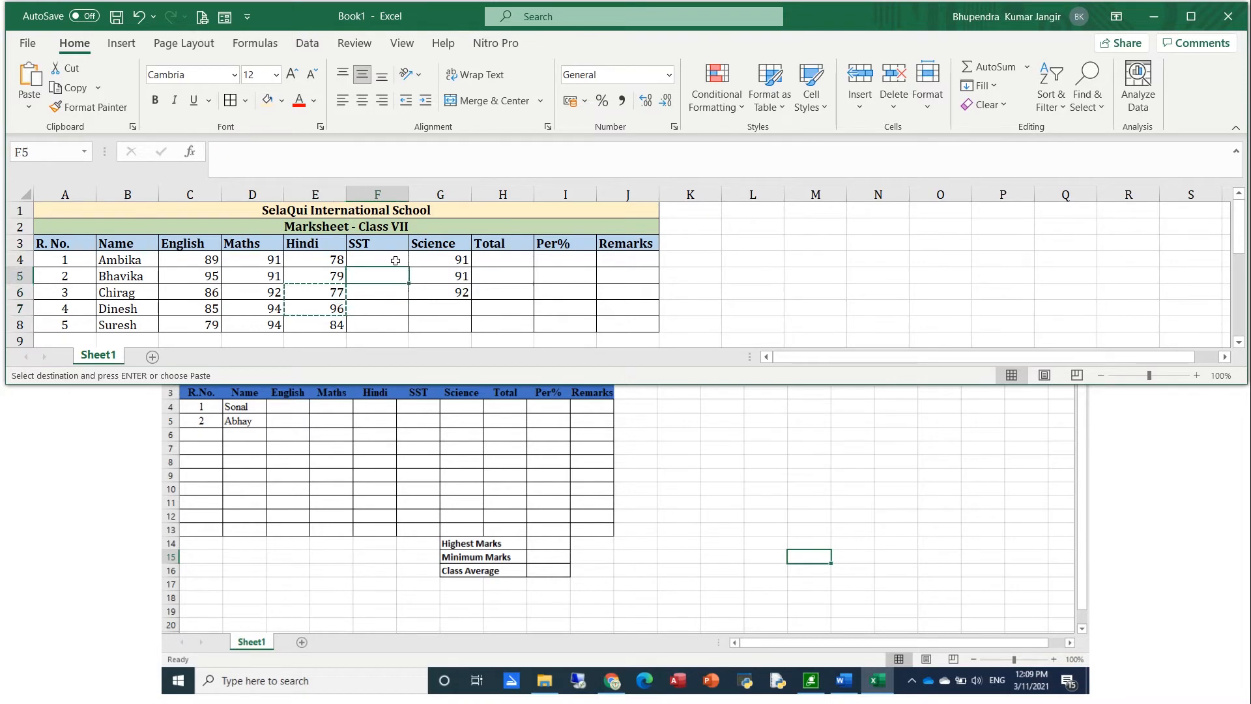
drag(395, 260, 395, 276)
key(ctrl+v)
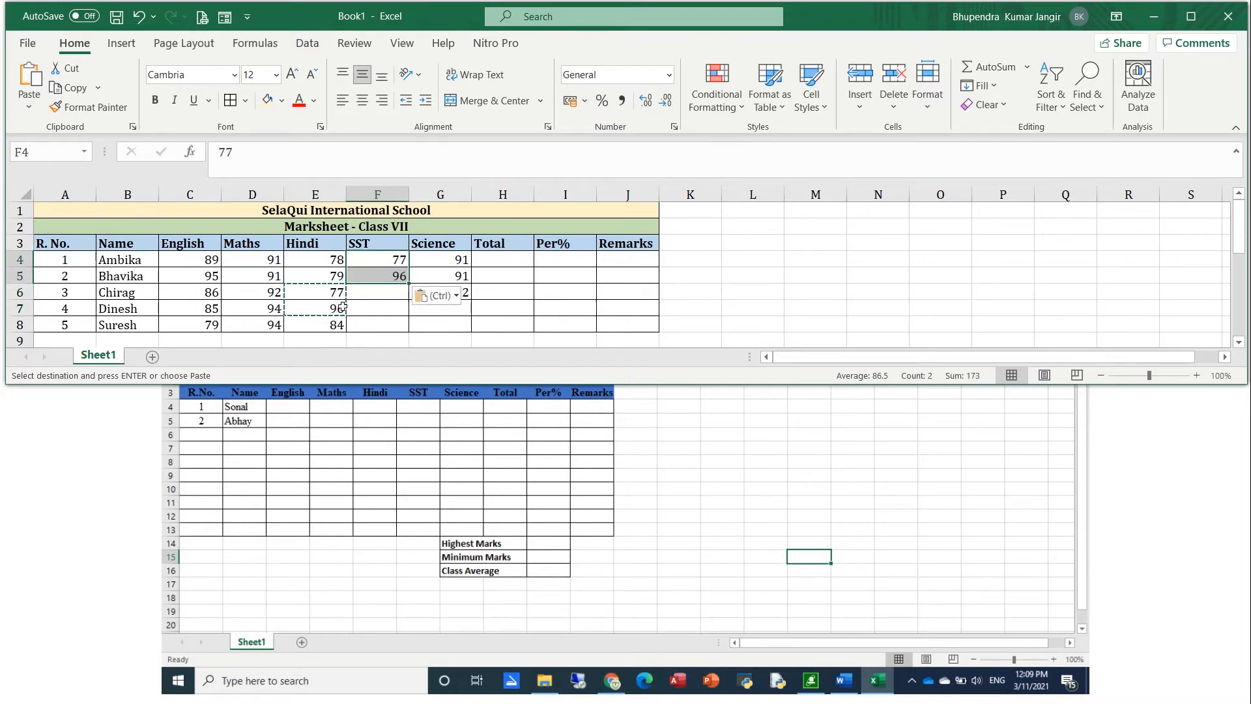
Copy the last two Hindi marks in E7:E8 into the Total cells H5:H6.
drag(343, 307, 335, 324)
key(ctrl+c)
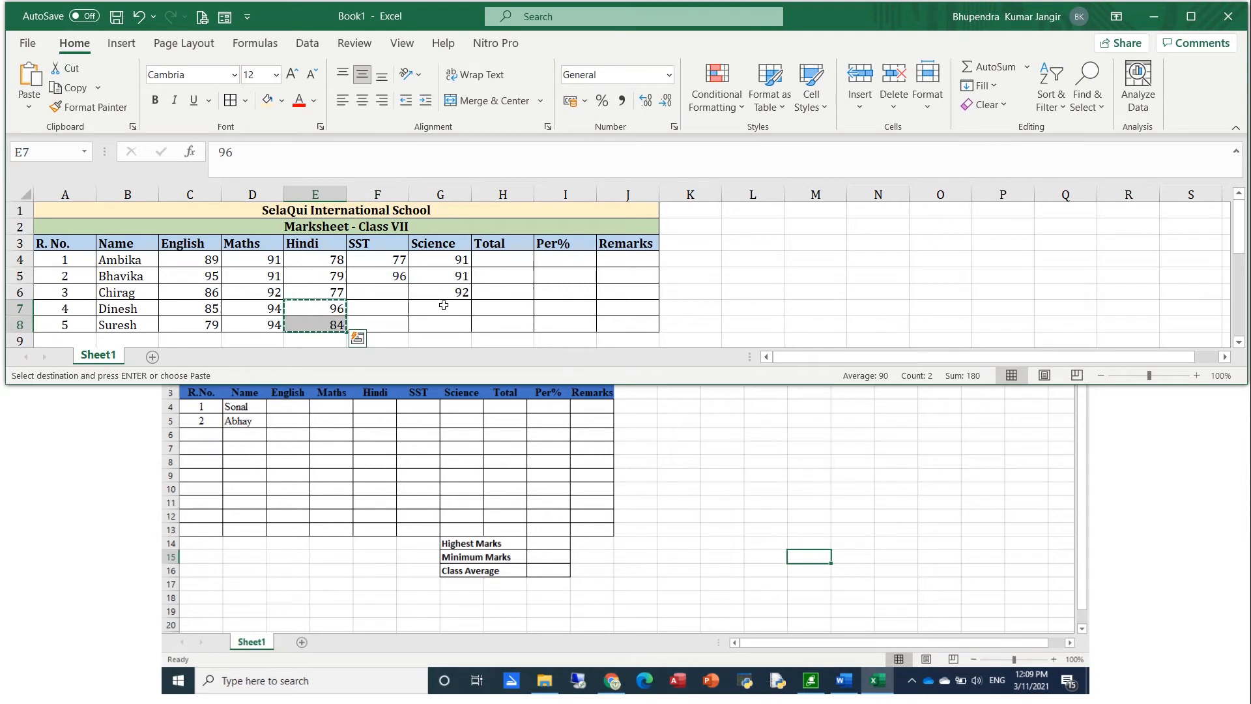
drag(492, 279, 496, 294)
key(ctrl+v)
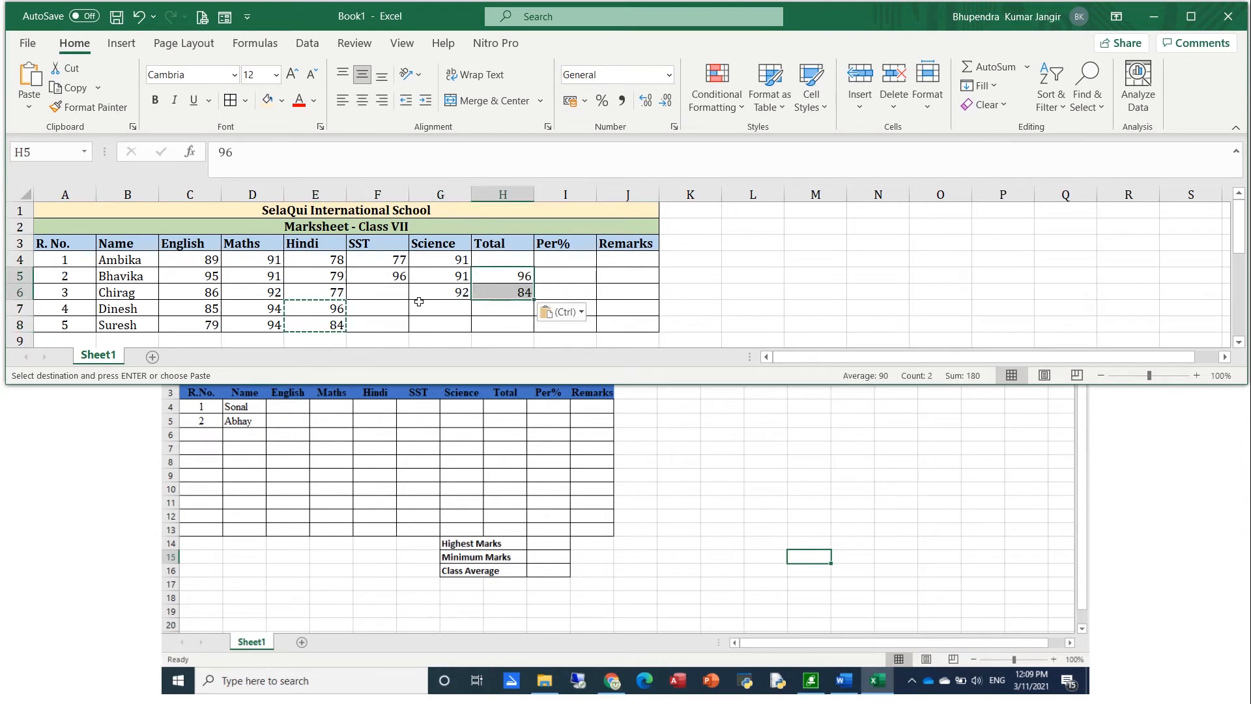
Enter the remaining SST marks 99, 98 and 94 in F6:F8.
click(404, 297)
text(99)
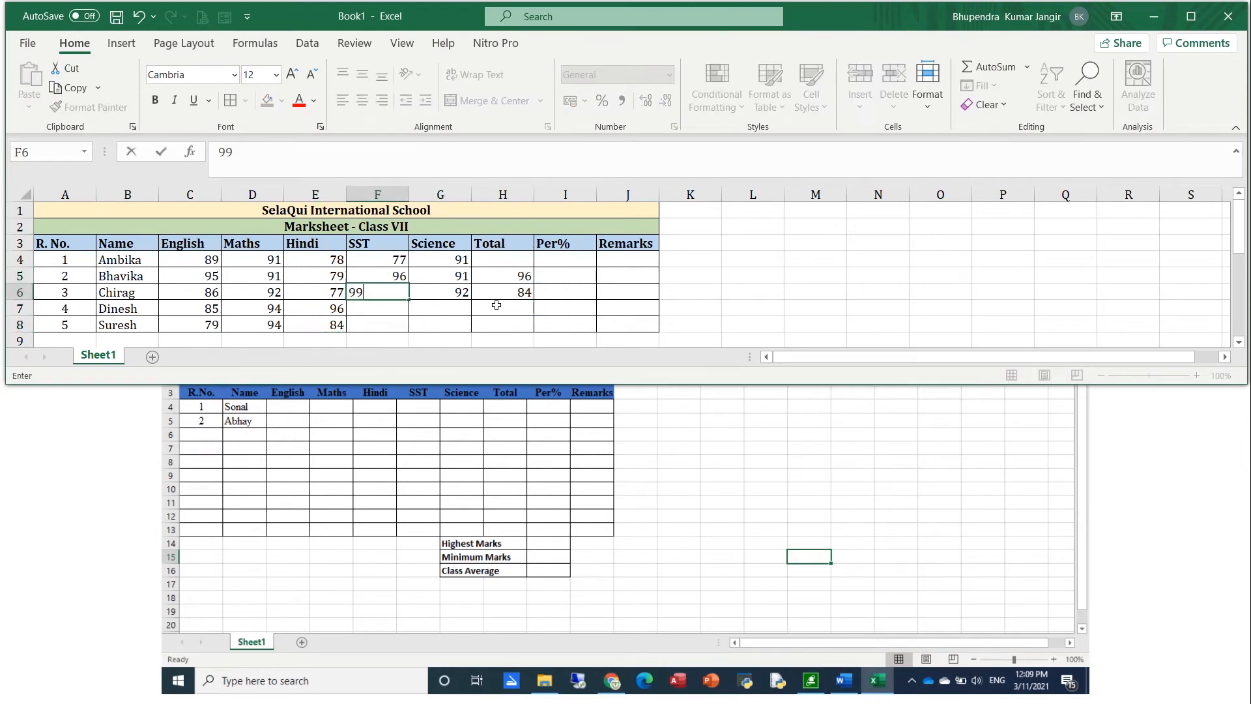
key(Return)
text(98)
key(Return)
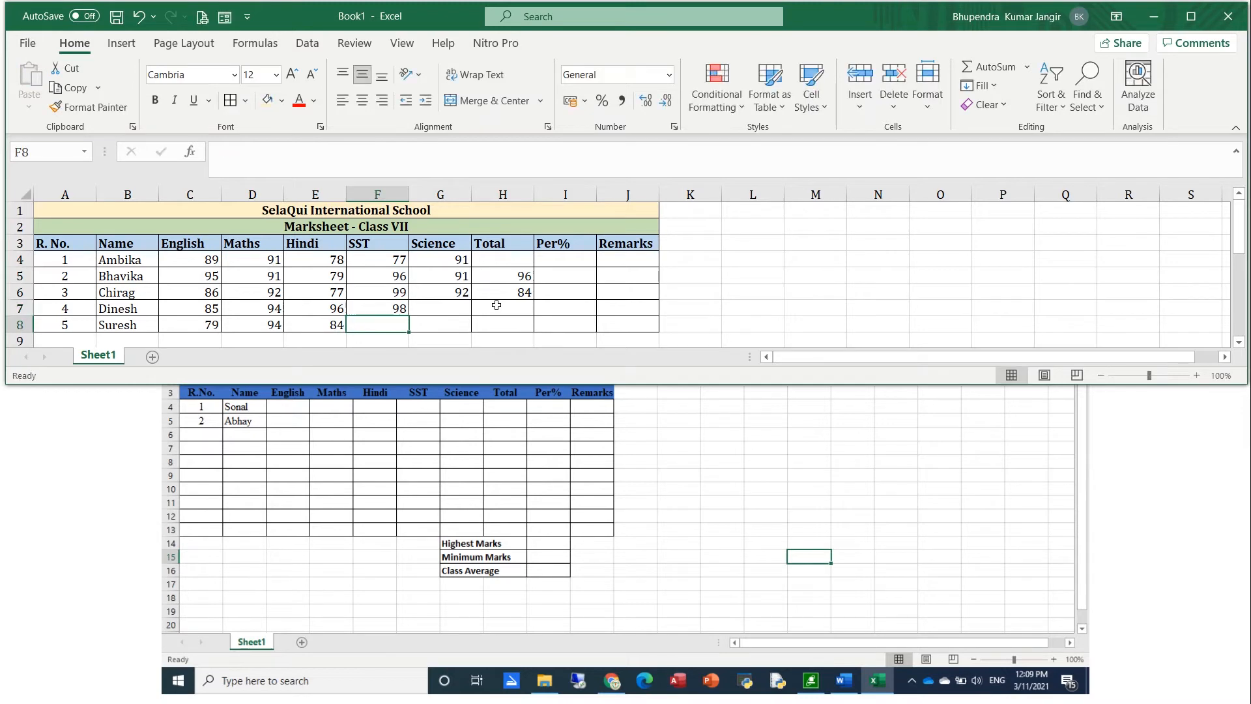
text(94)
Enter the remaining Science marks 88 and 84 in G7 and G8.
click(464, 308)
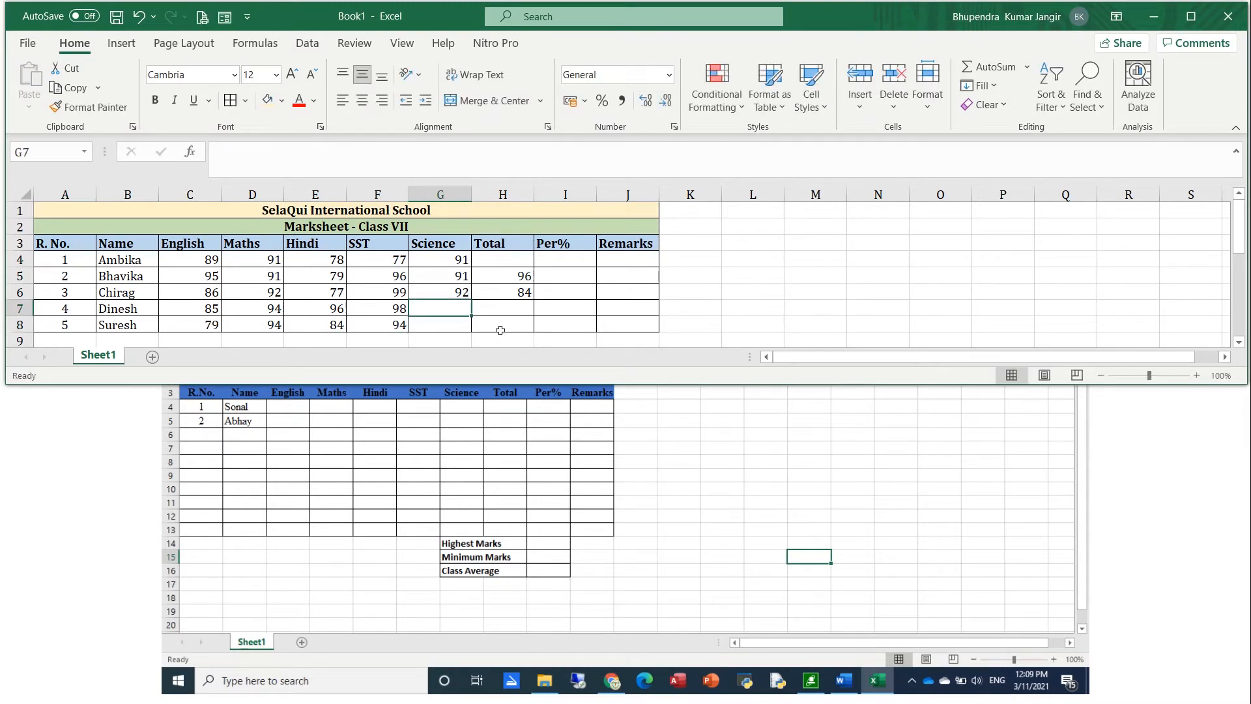
text(88)
key(Return)
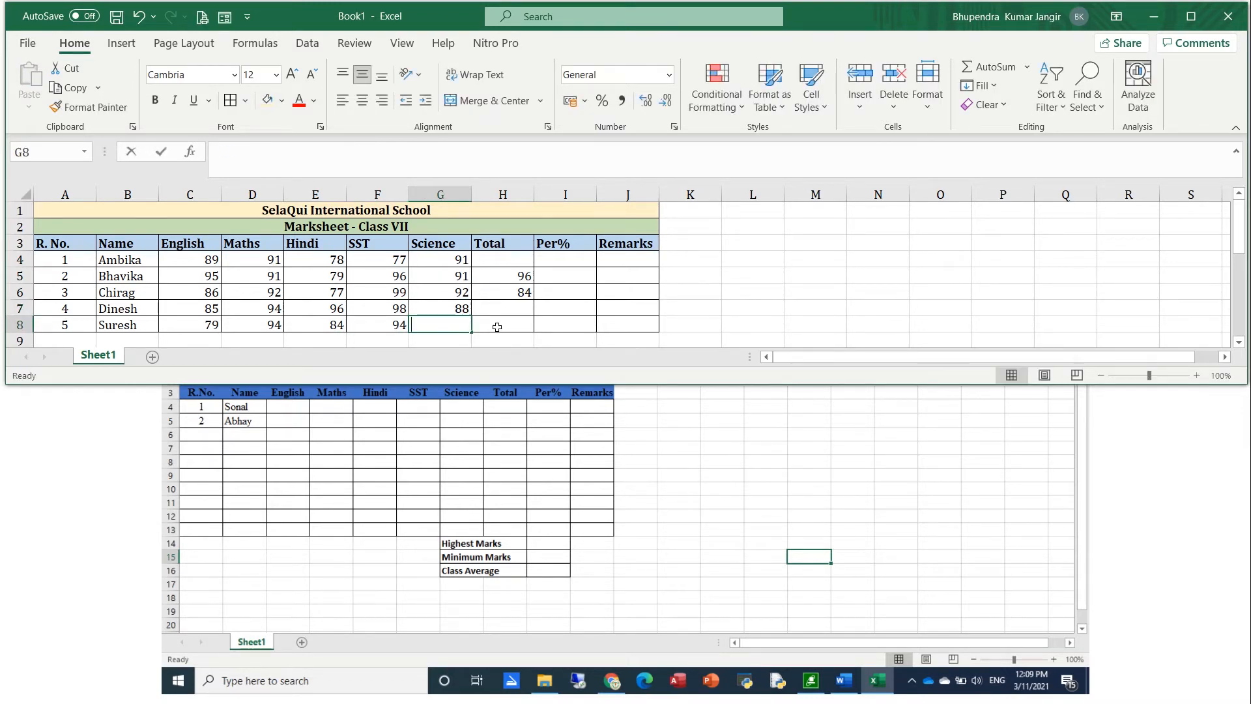
text(84)
click(513, 259)
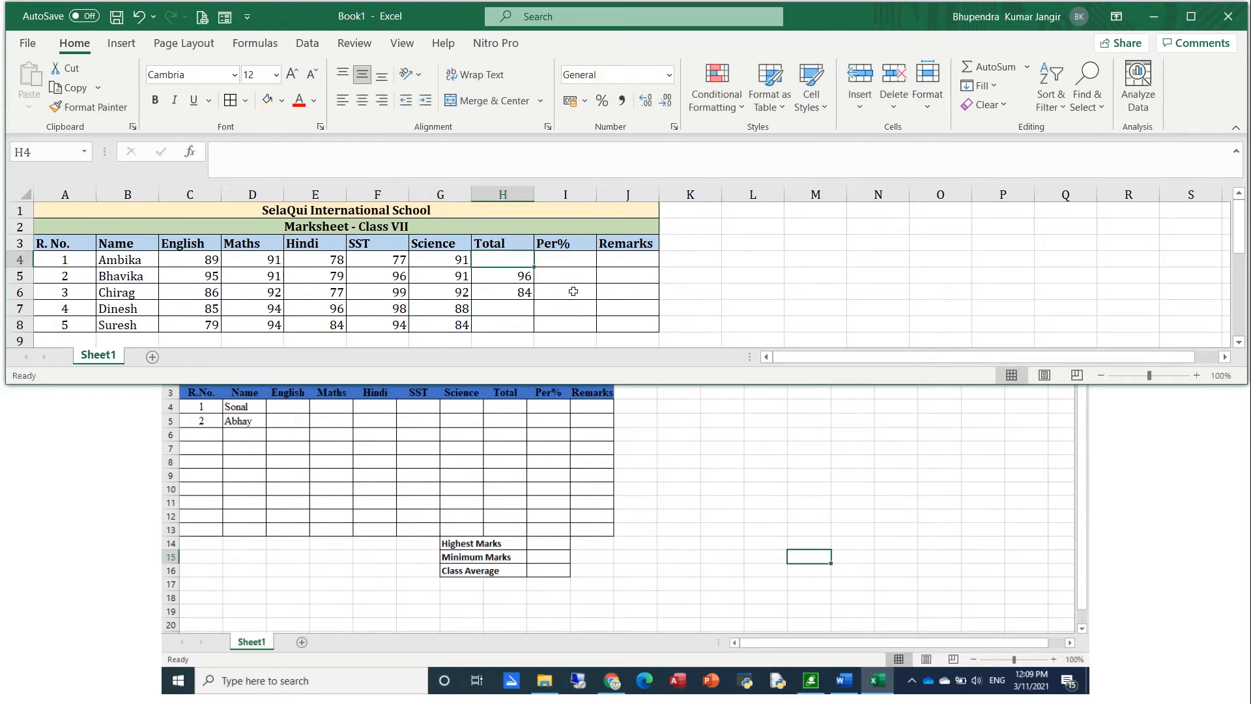
Delete the misplaced marks from the Total cells H5:H6.
drag(528, 275, 525, 285)
key(Delete)
click(493, 322)
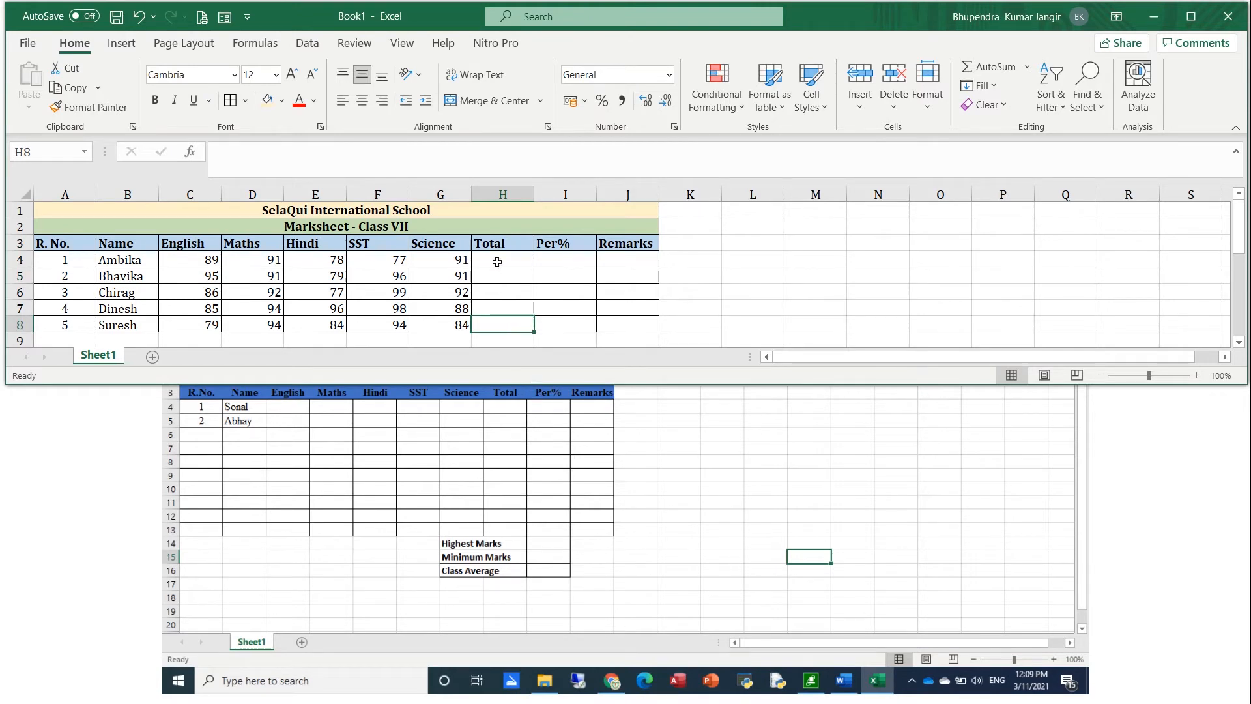
Total the first student's marks in C4:G4 with AutoSum, placing the sum in H4.
click(207, 258)
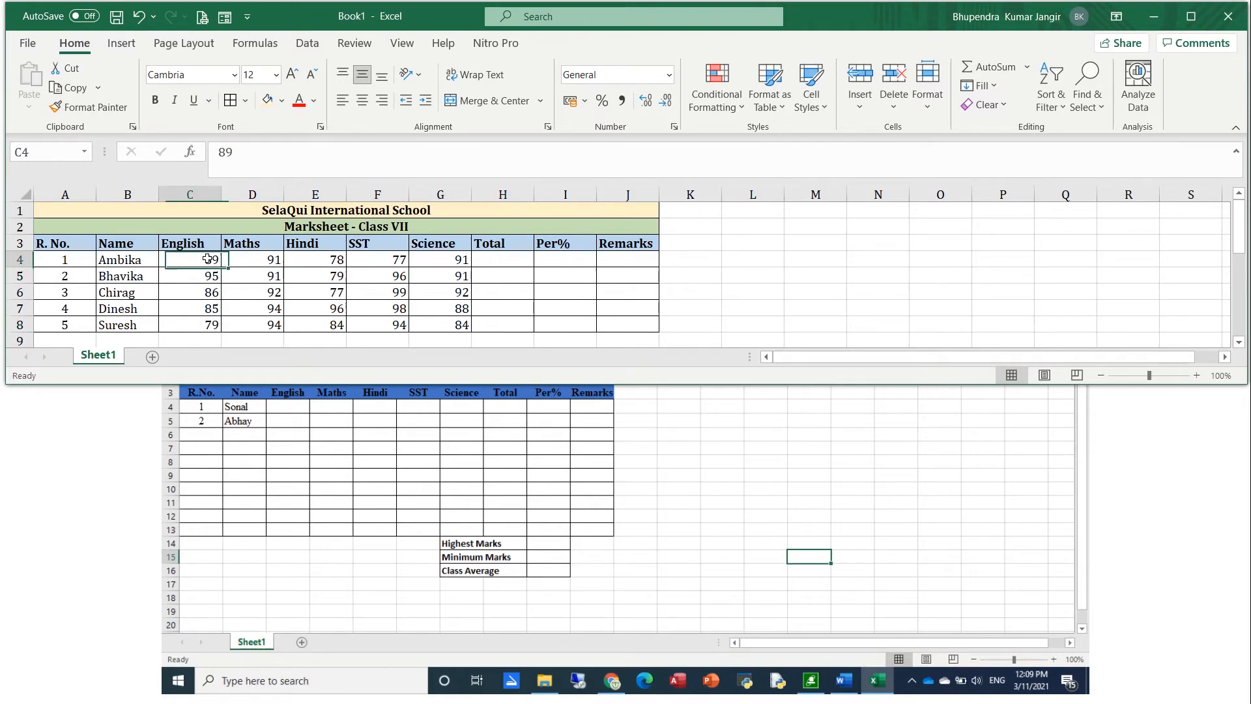
drag(207, 258, 444, 262)
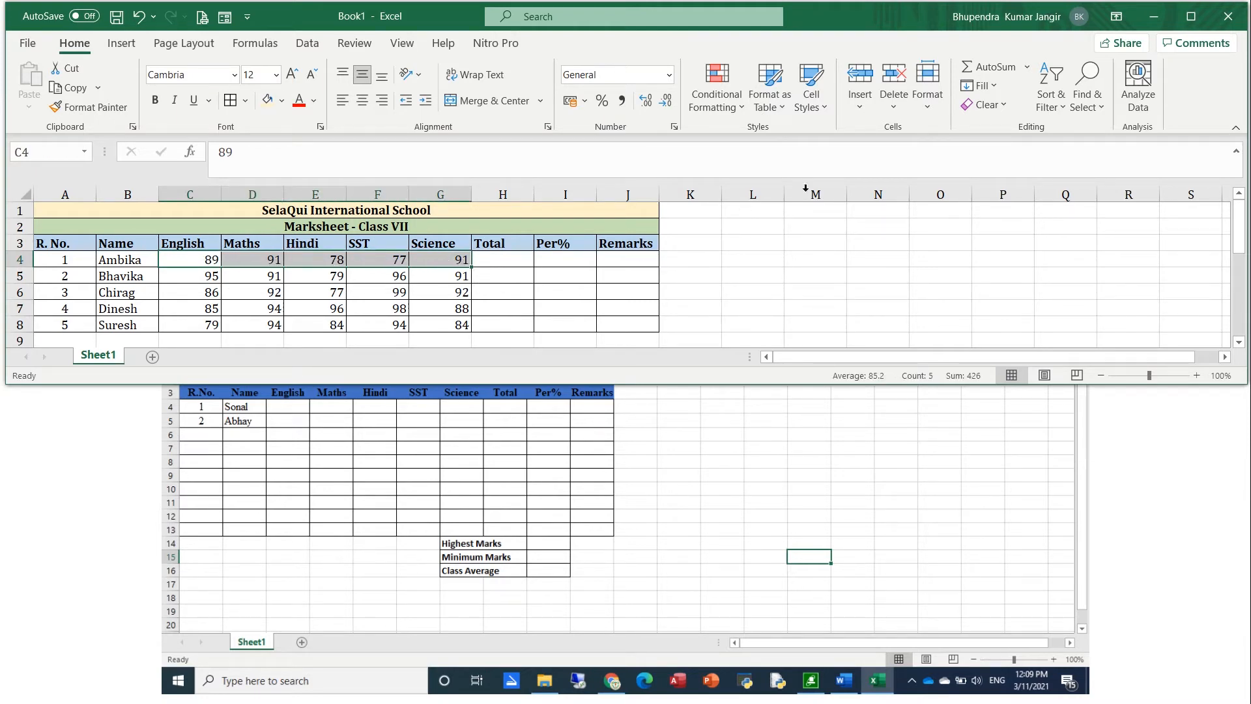
click(1023, 68)
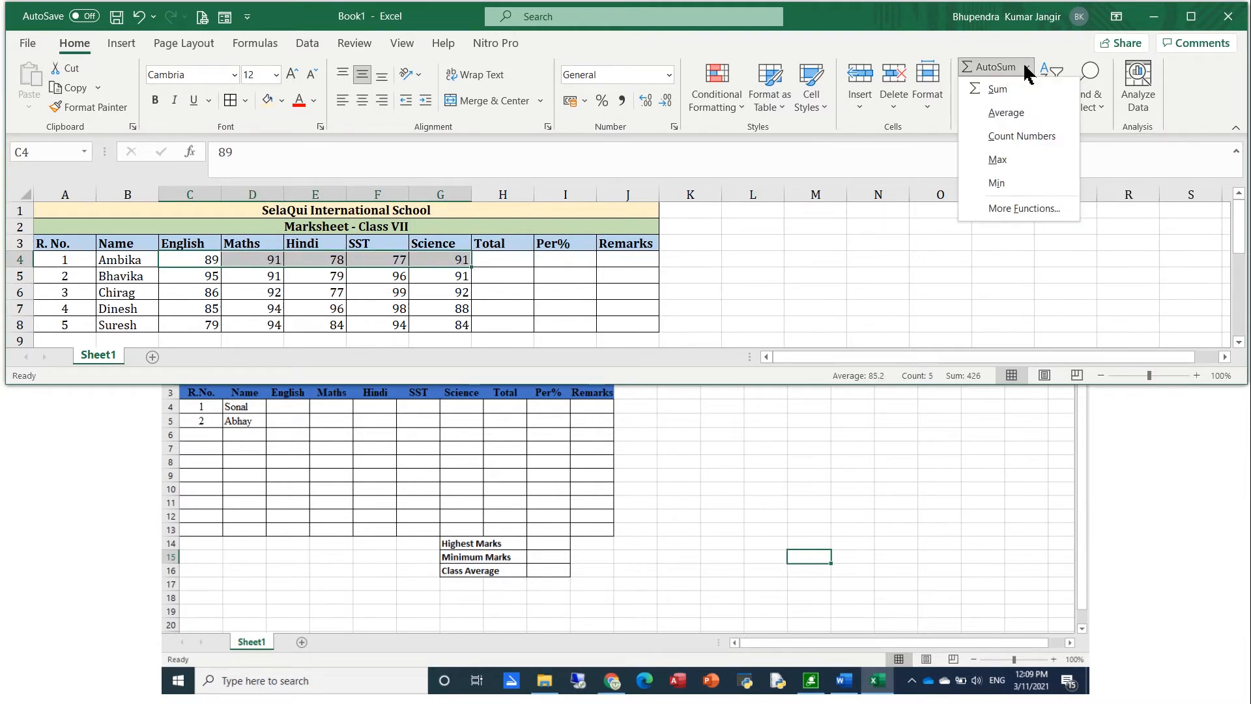
click(999, 89)
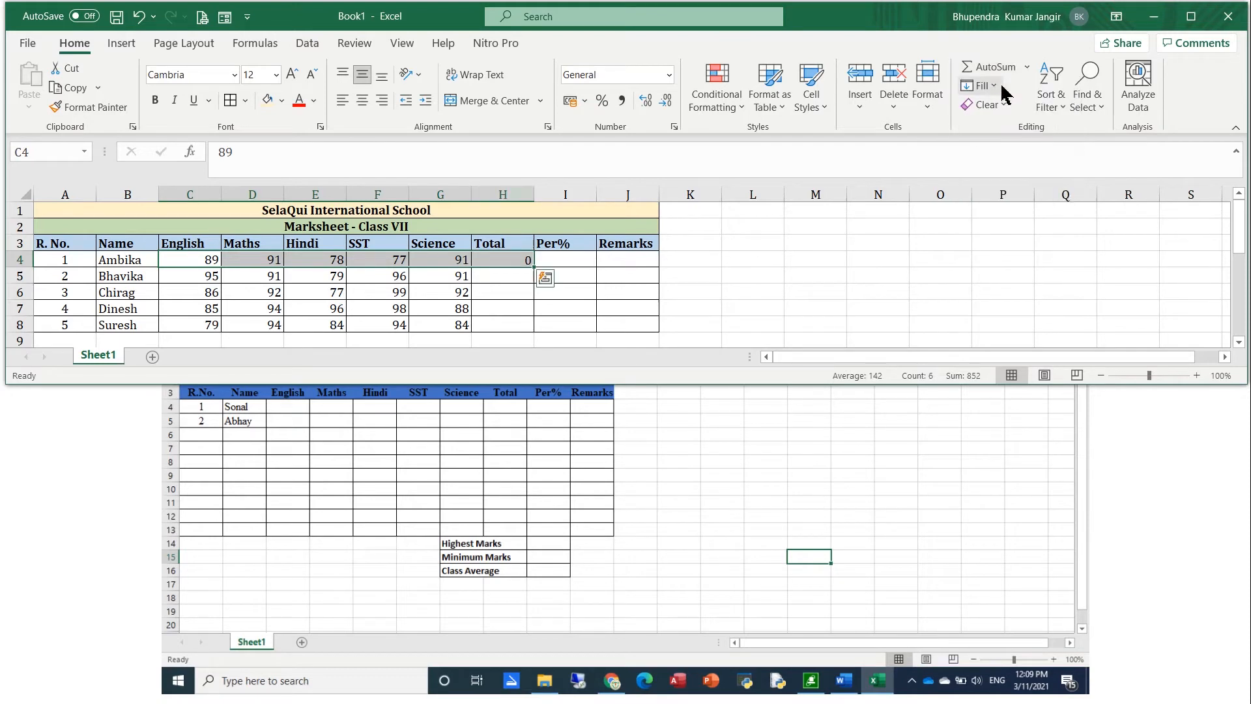
click(512, 262)
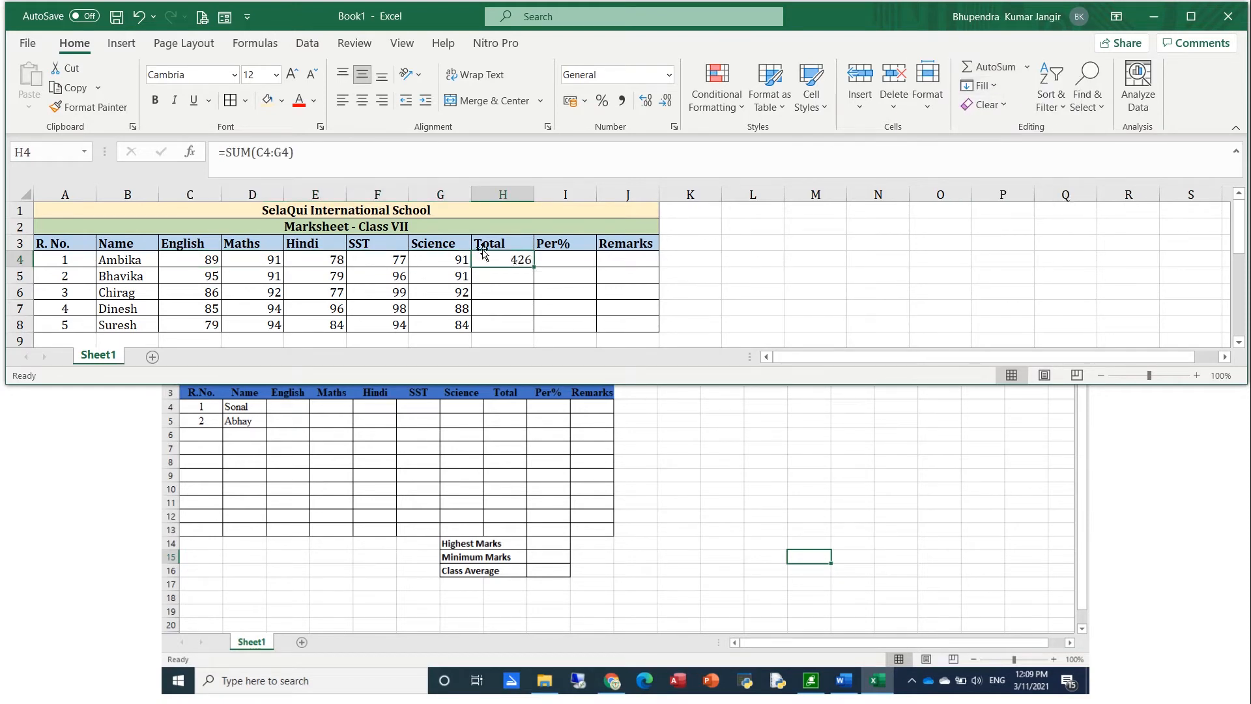
drag(311, 152, 217, 153)
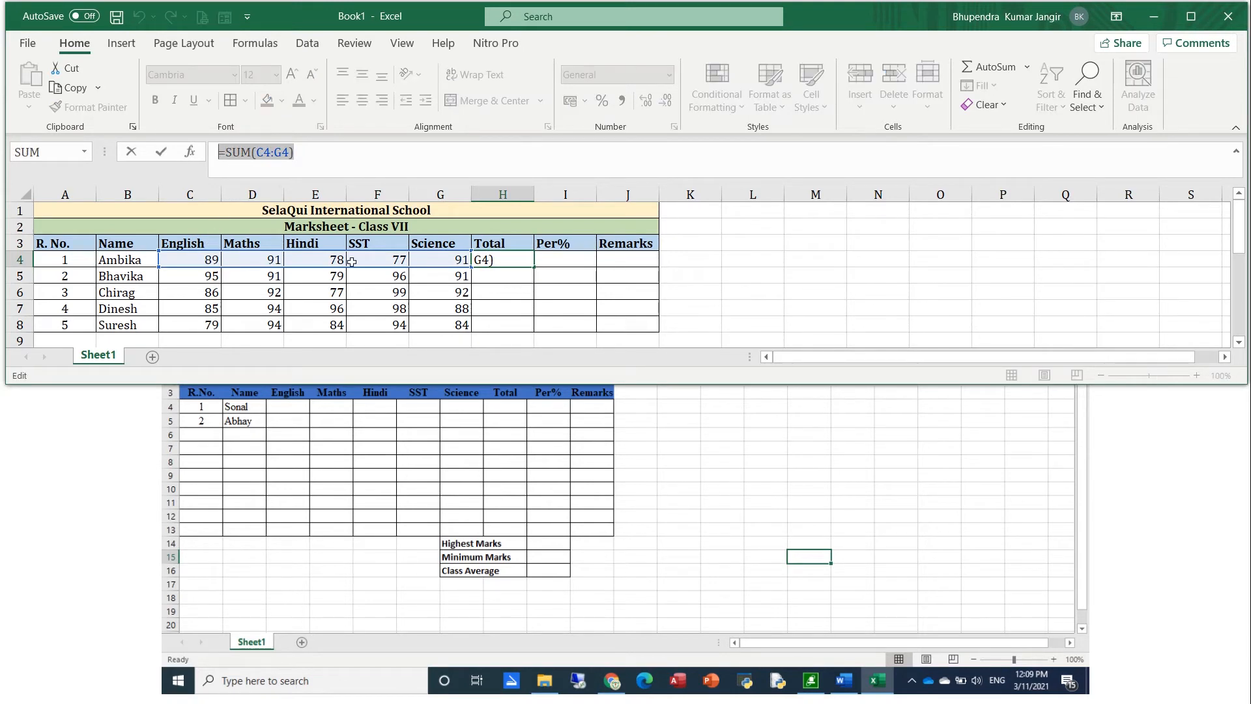
text(=)
click(531, 272)
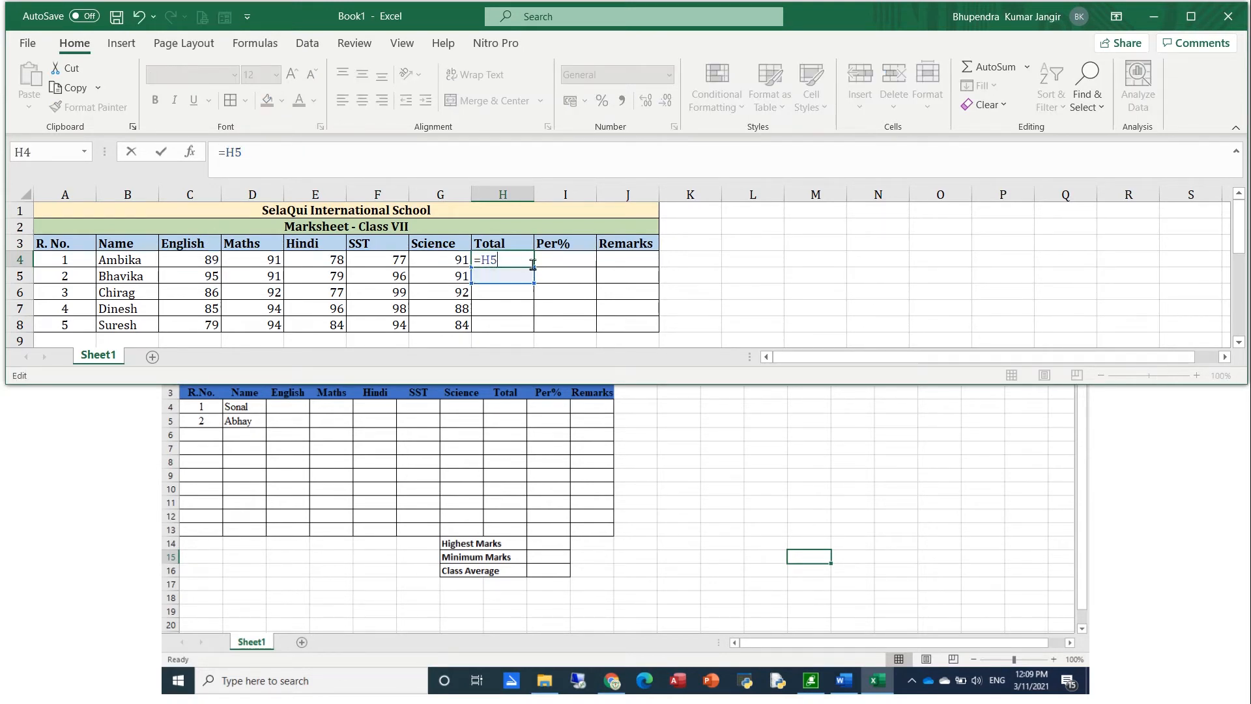
key(ctrl+z)
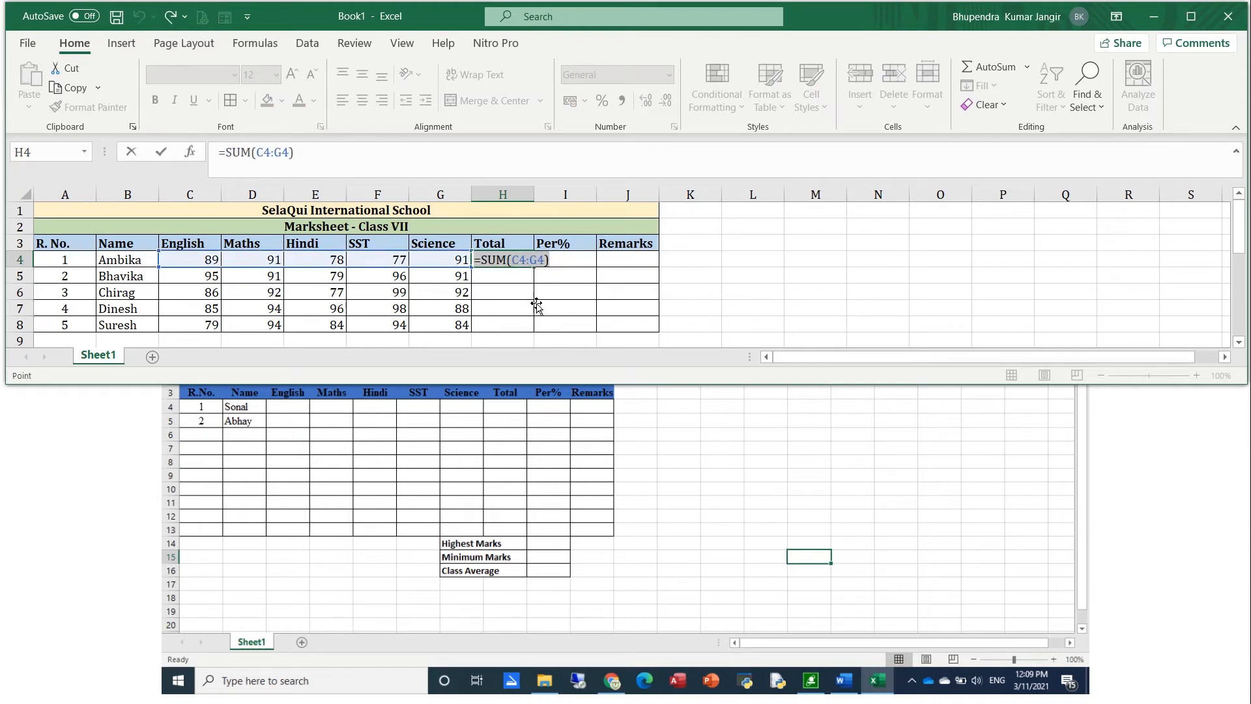
click(540, 306)
key(ctrl+z)
key(Escape)
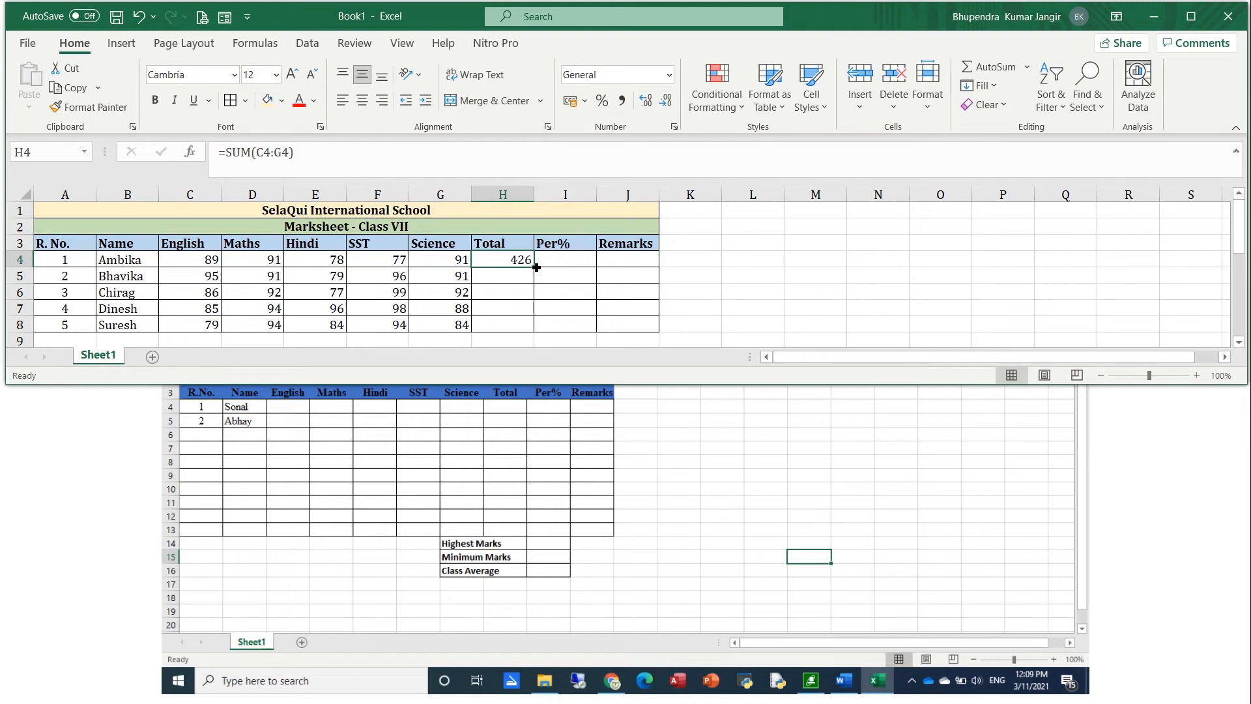
Fill the Total formula in H4 down through H8 for the remaining students.
drag(536, 267, 529, 324)
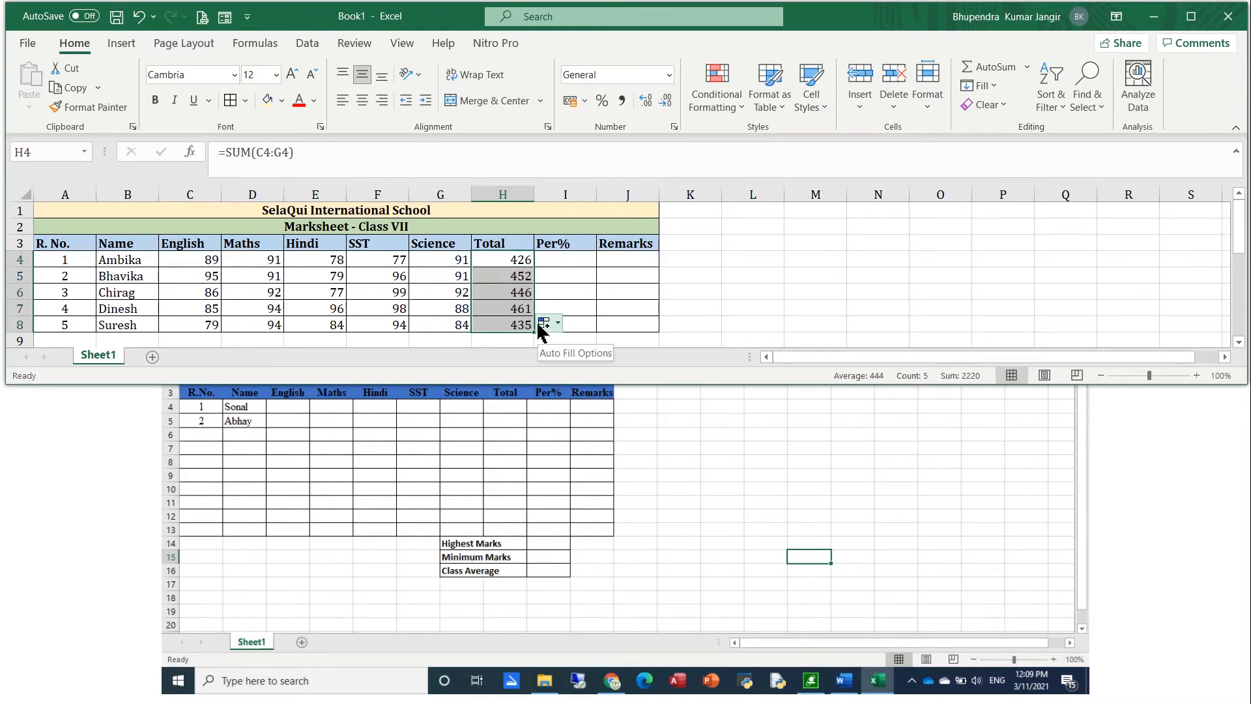
Calculate the first student's percentage in I4 with =H4/5 and fill the formula down through I8.
click(549, 258)
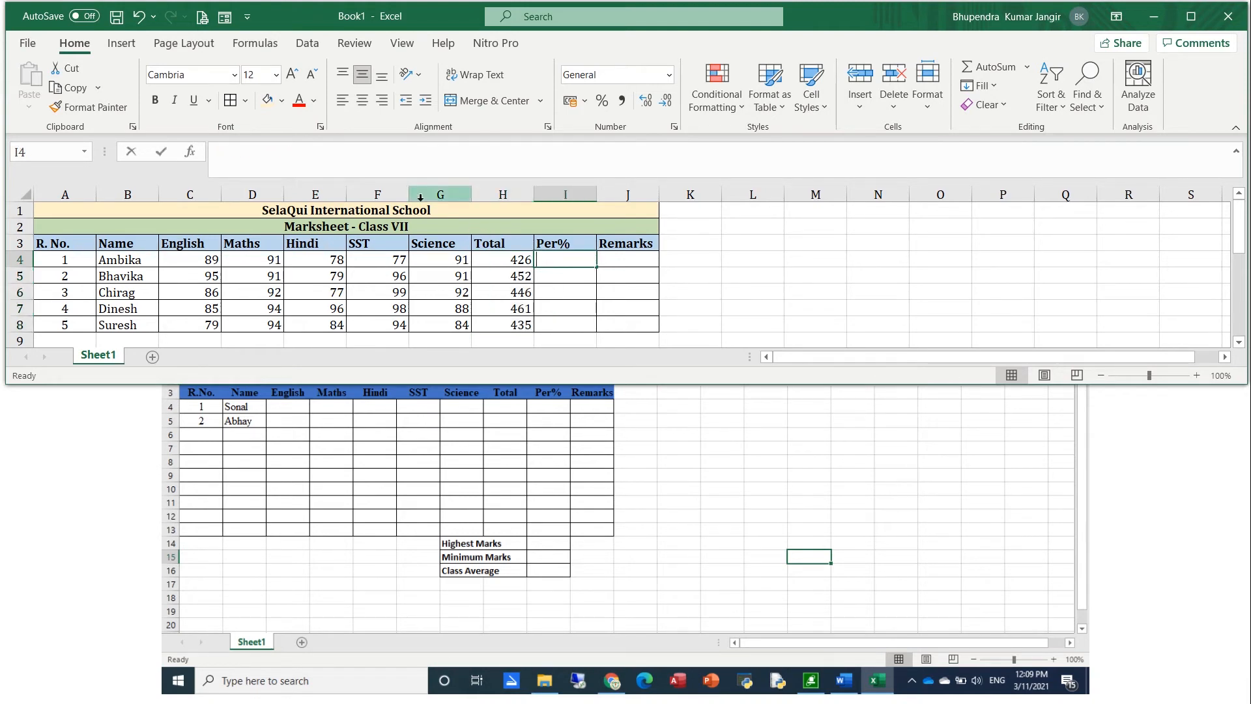
text(=)
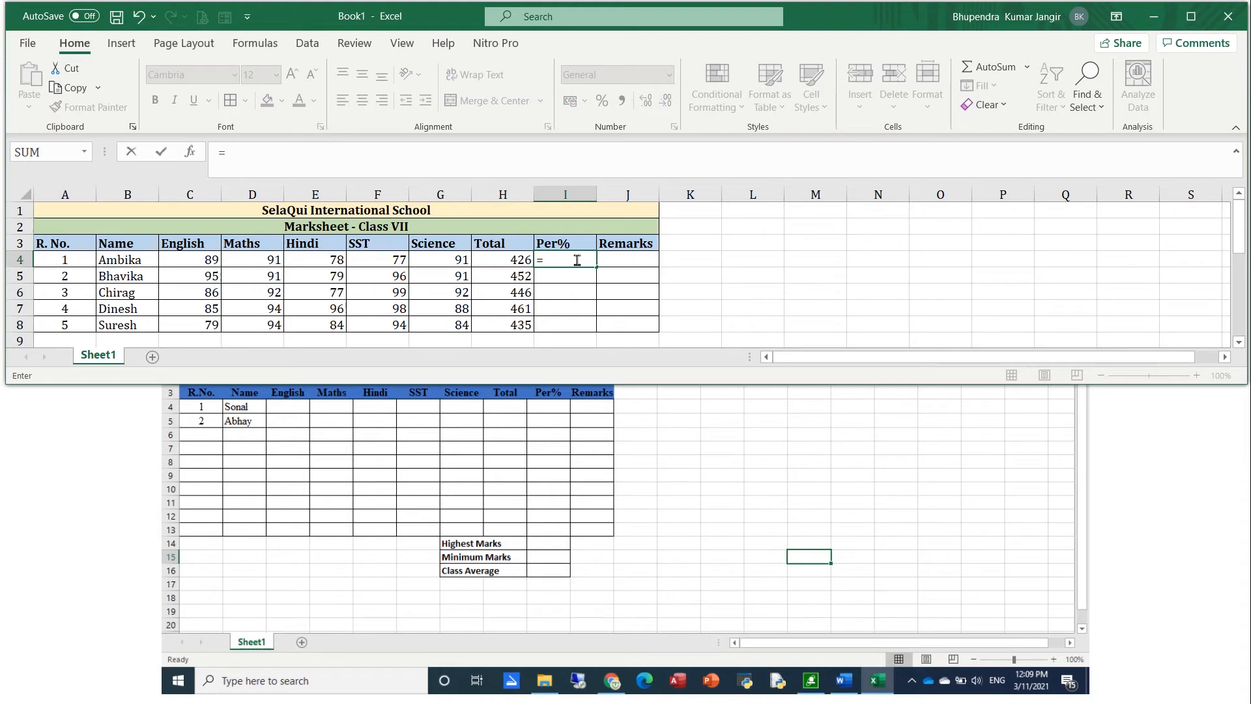
text(h)
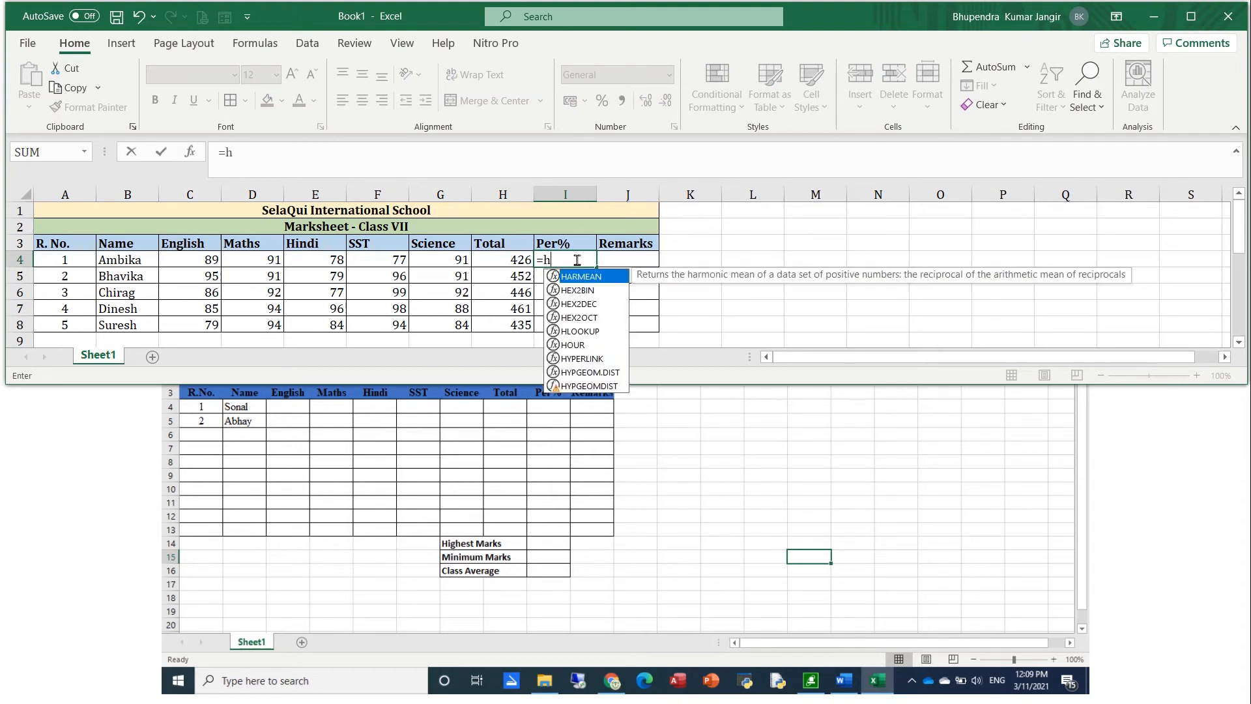
text(4)
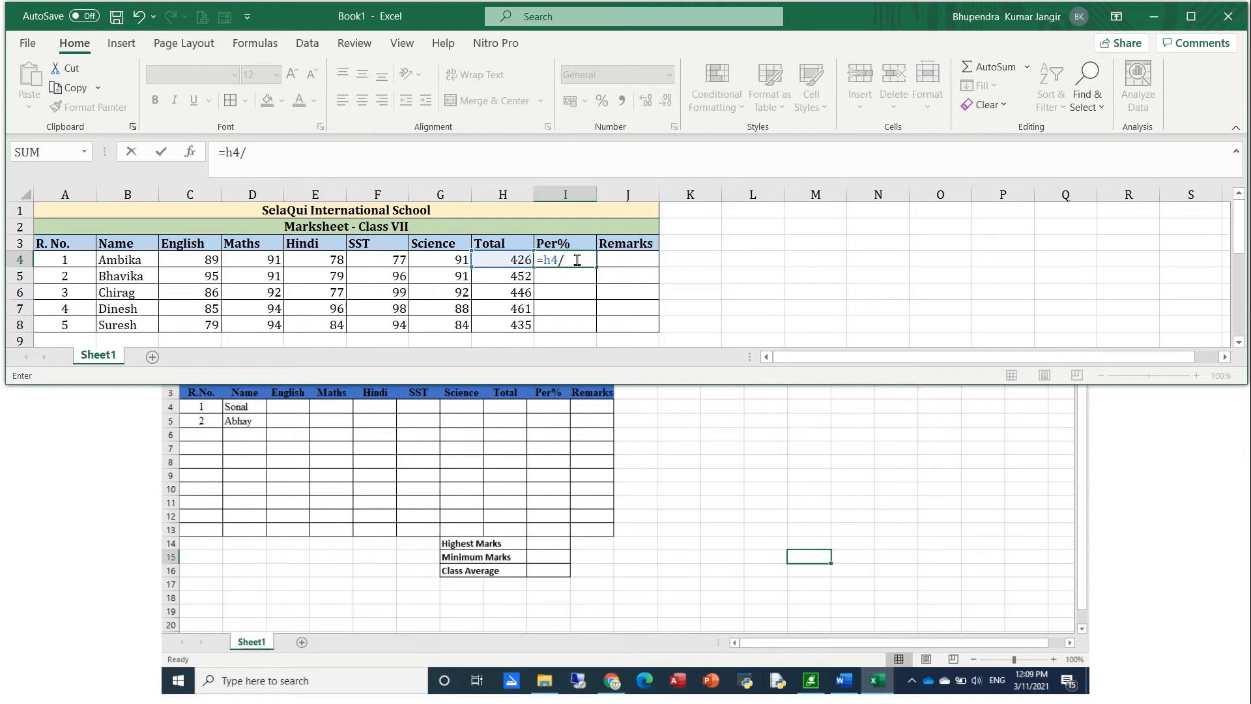
text(/500)
key(BackSpace)
key(Return)
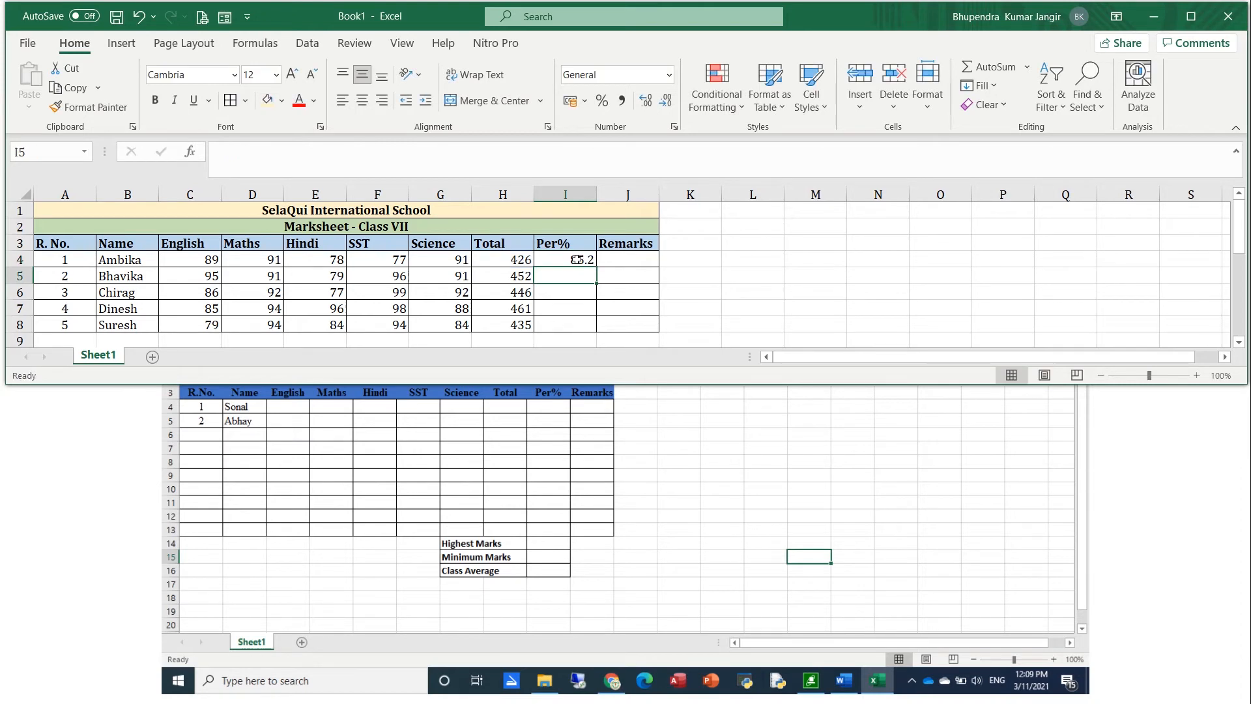
click(587, 260)
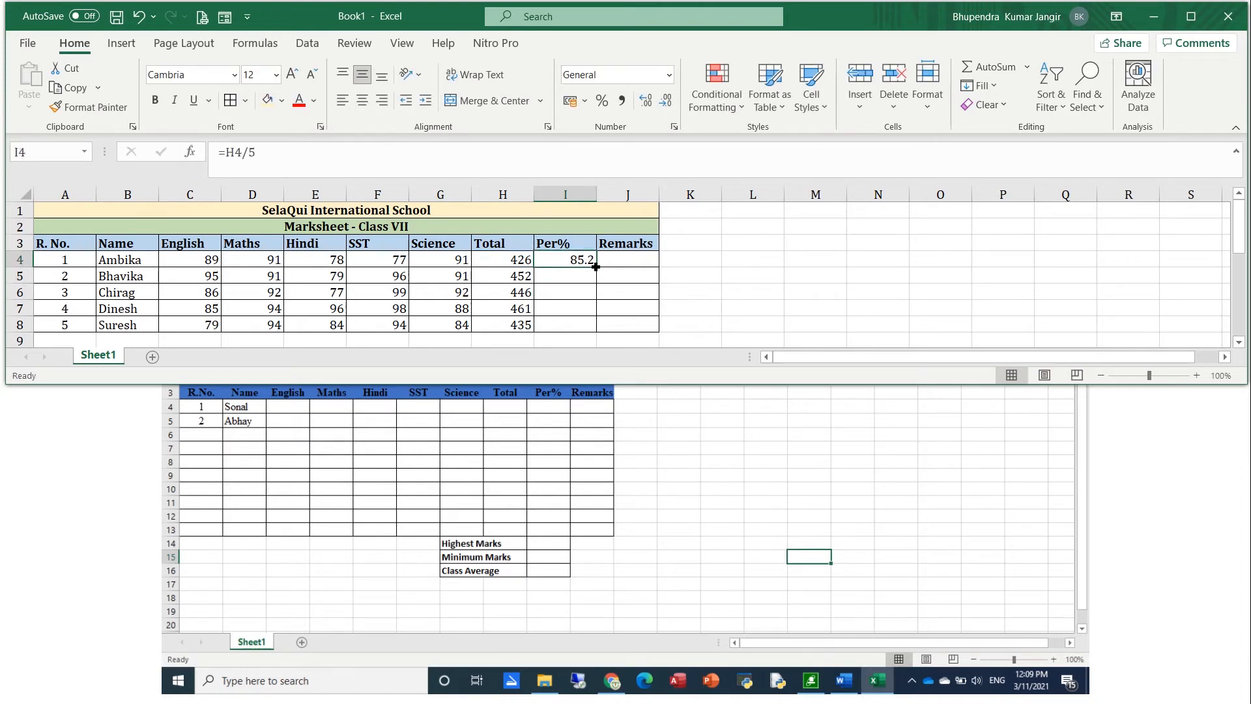
drag(595, 267, 593, 329)
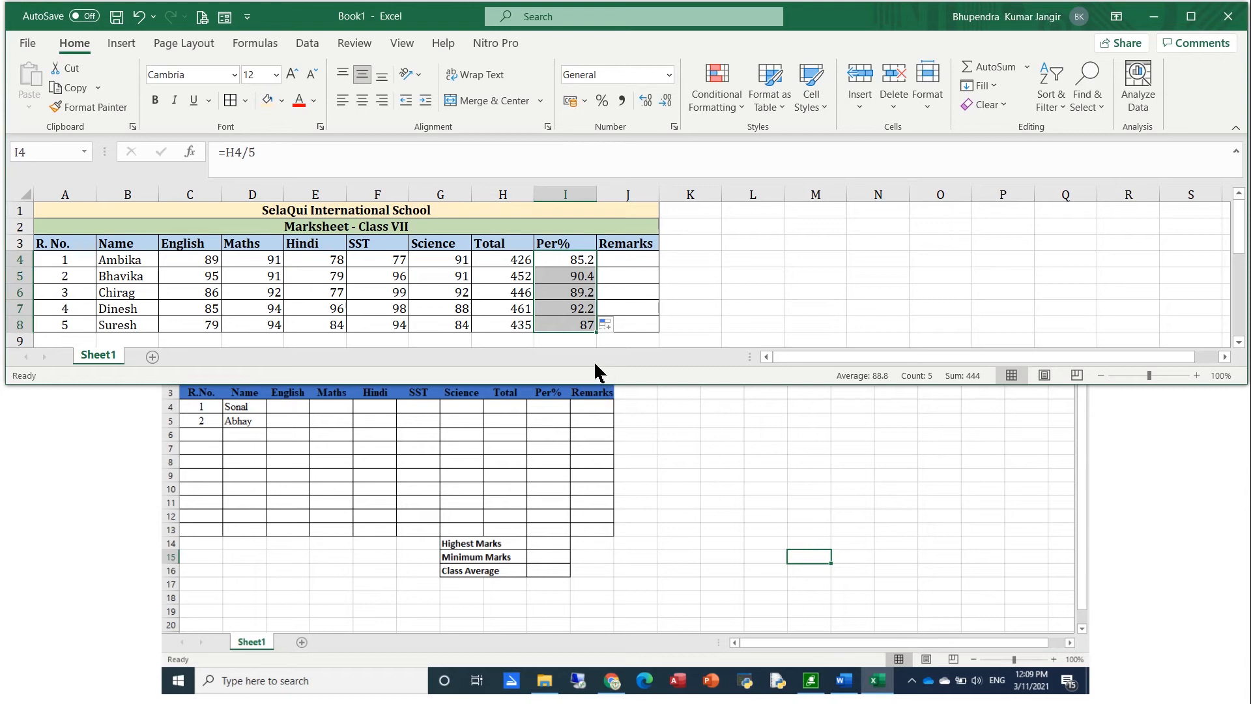
Format the percentage in I4 as Number with 2 decimal places and fill it down through I8.
click(592, 260)
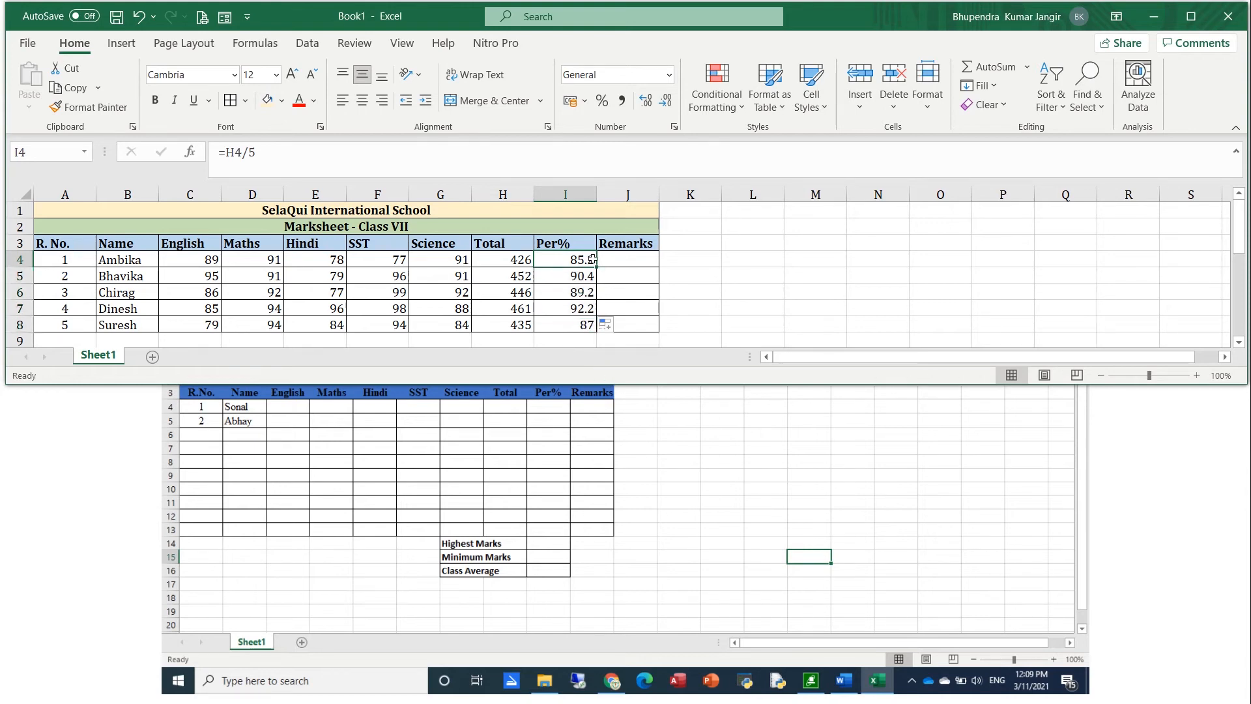
right_click(592, 260)
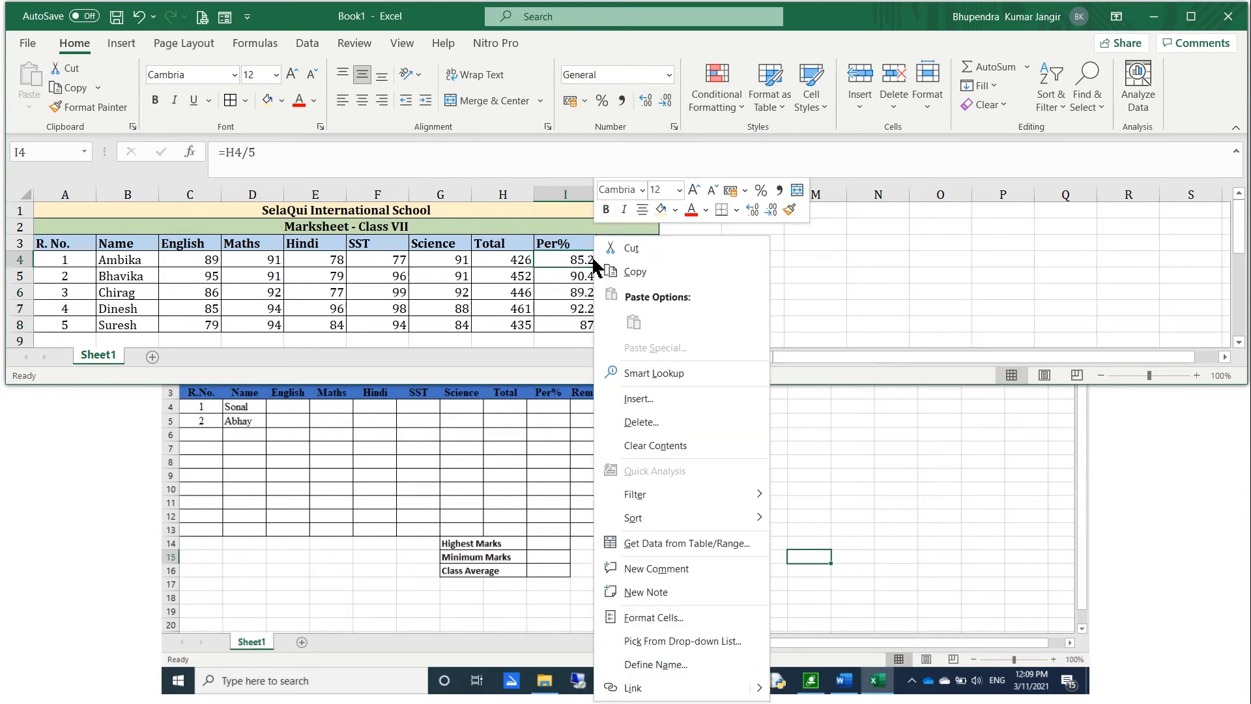
click(667, 615)
click(515, 377)
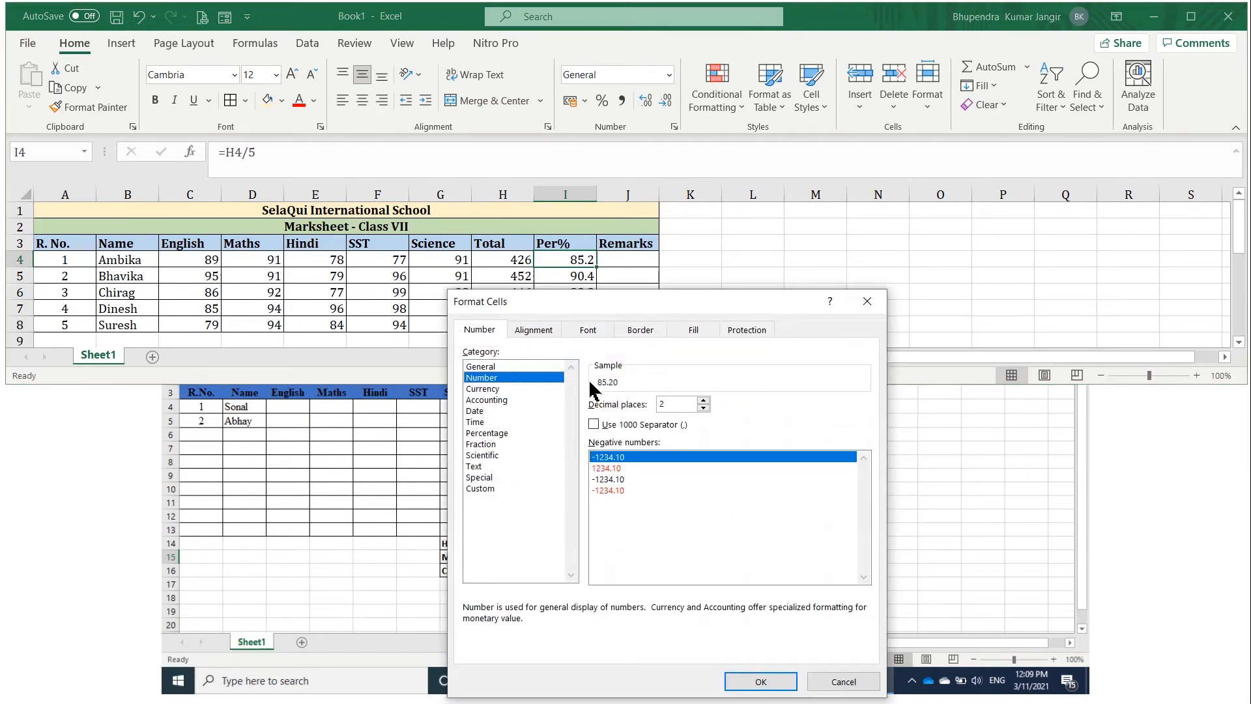
click(756, 679)
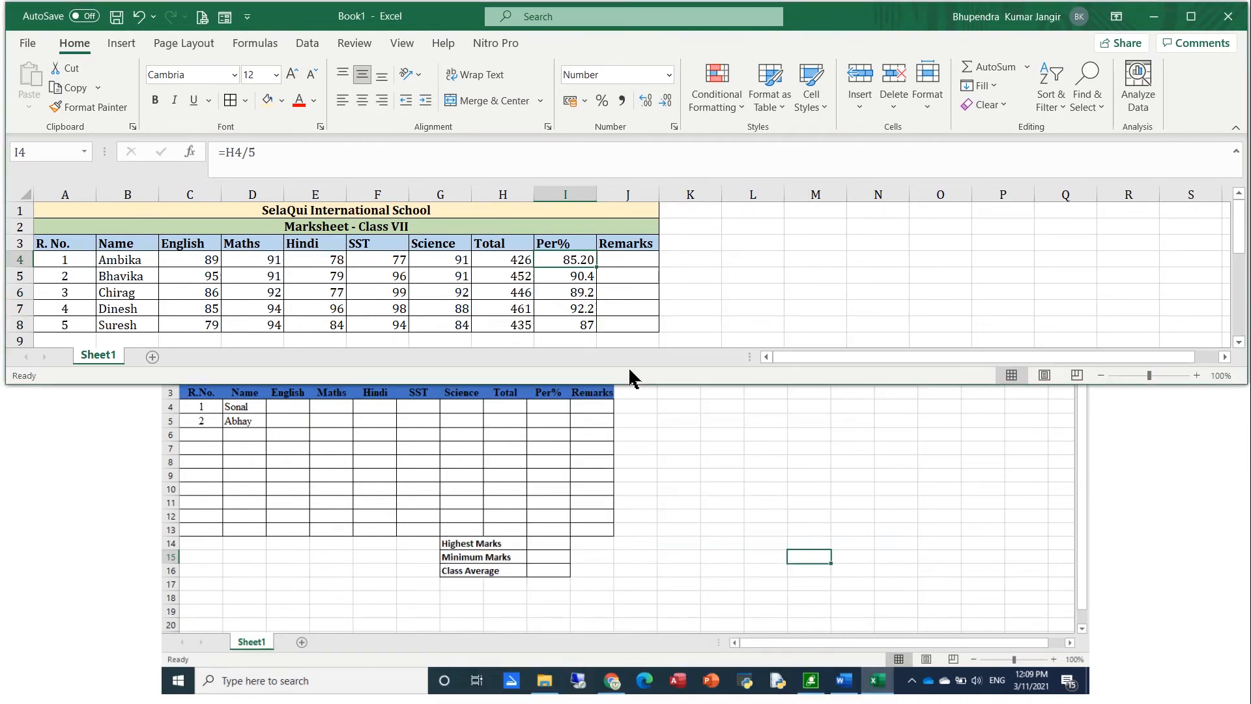
drag(595, 267, 595, 330)
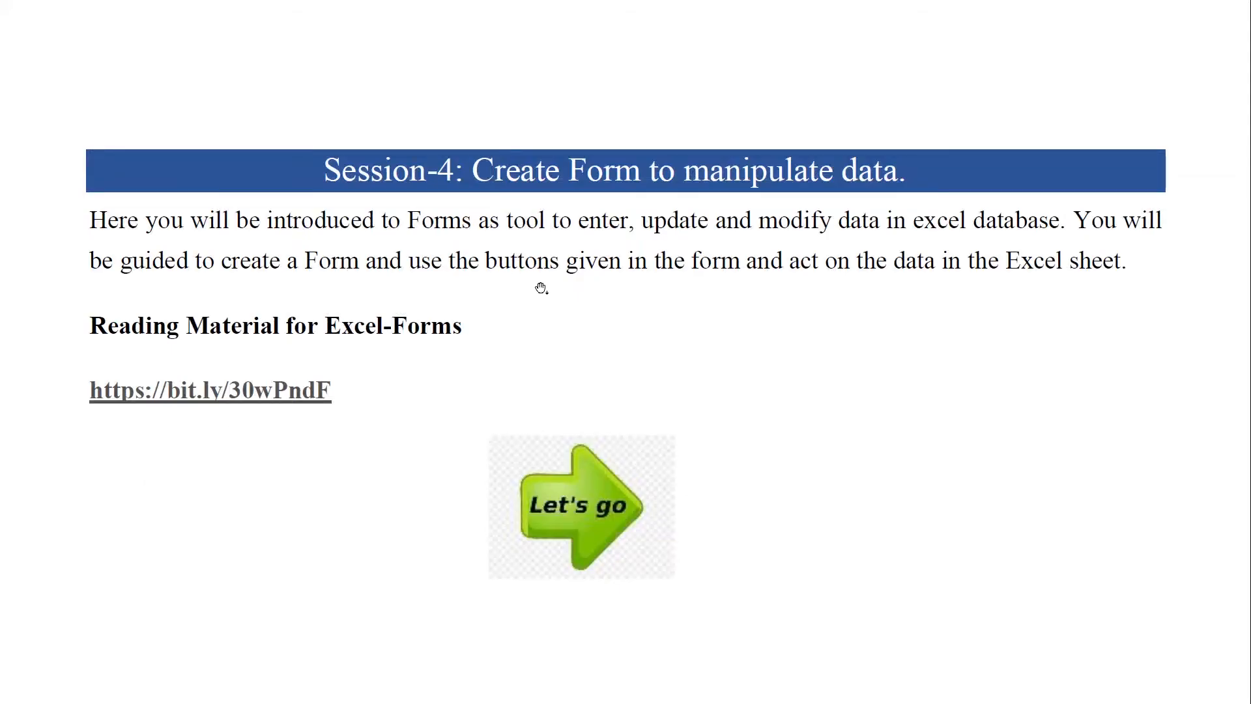
Review the lab activity's task list and reference mark sheet in the assignment document.
scroll(546, 281, up, 5)
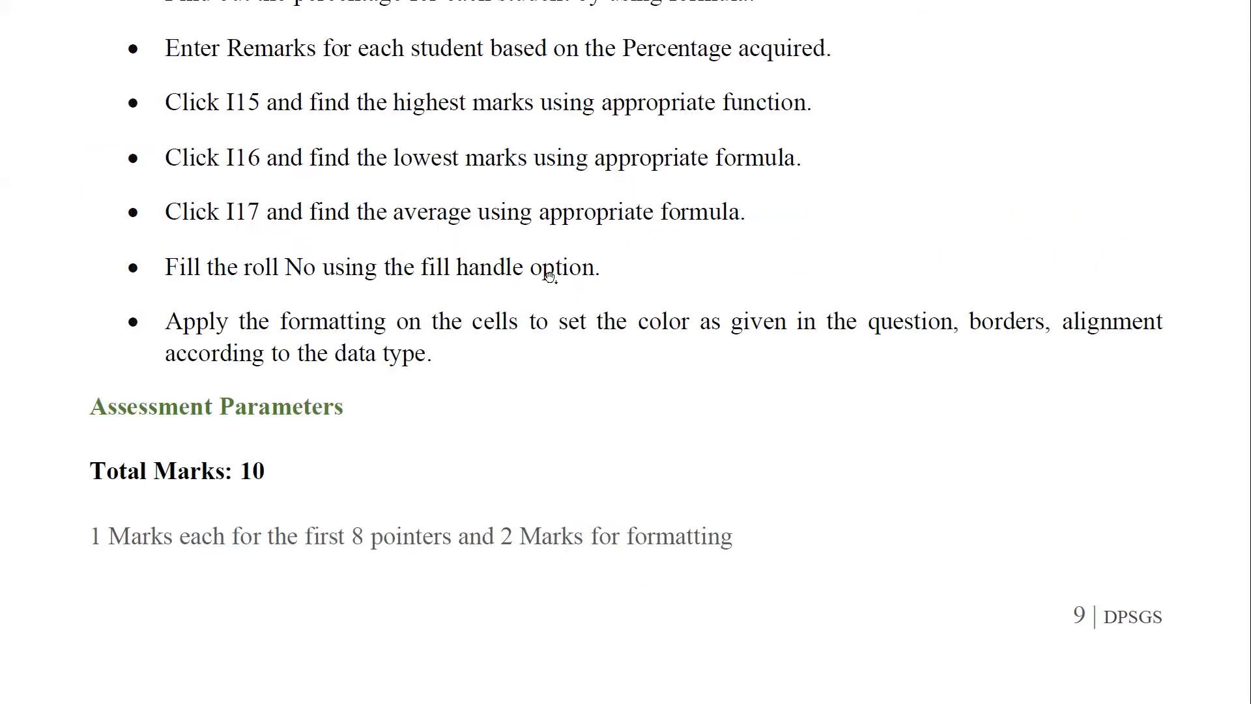
scroll(550, 278, up, 6)
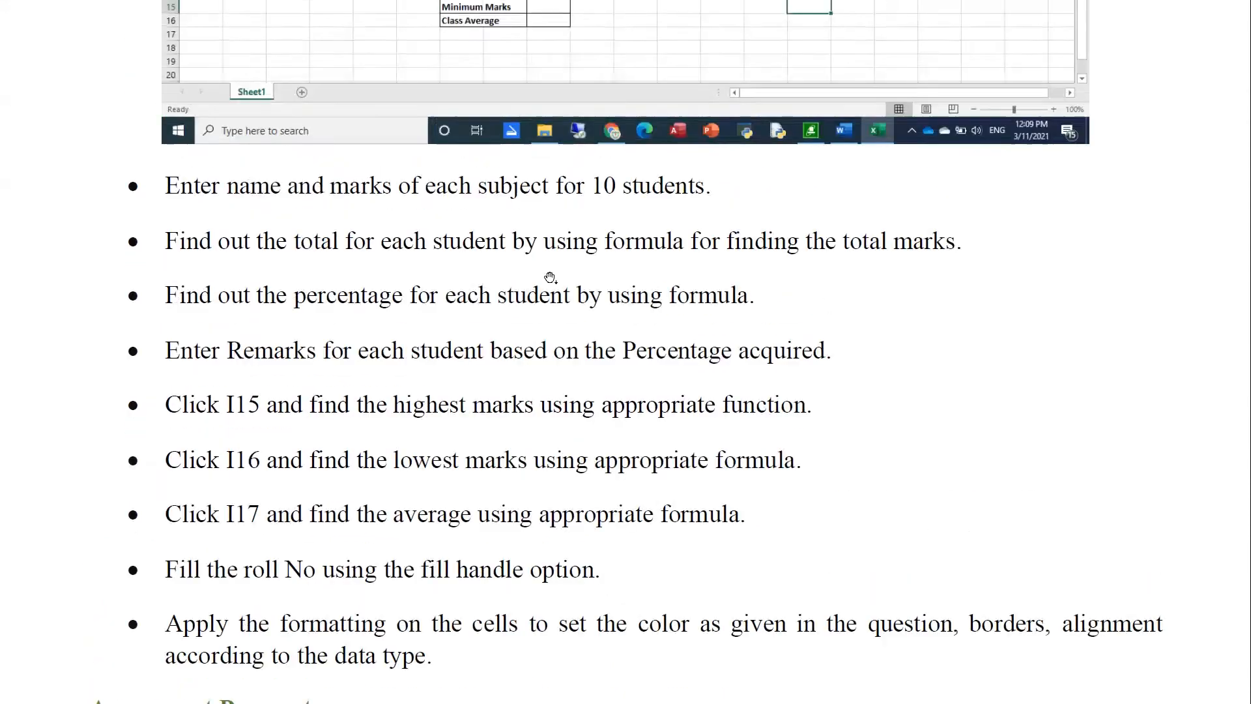
scroll(625, 352, up, 7)
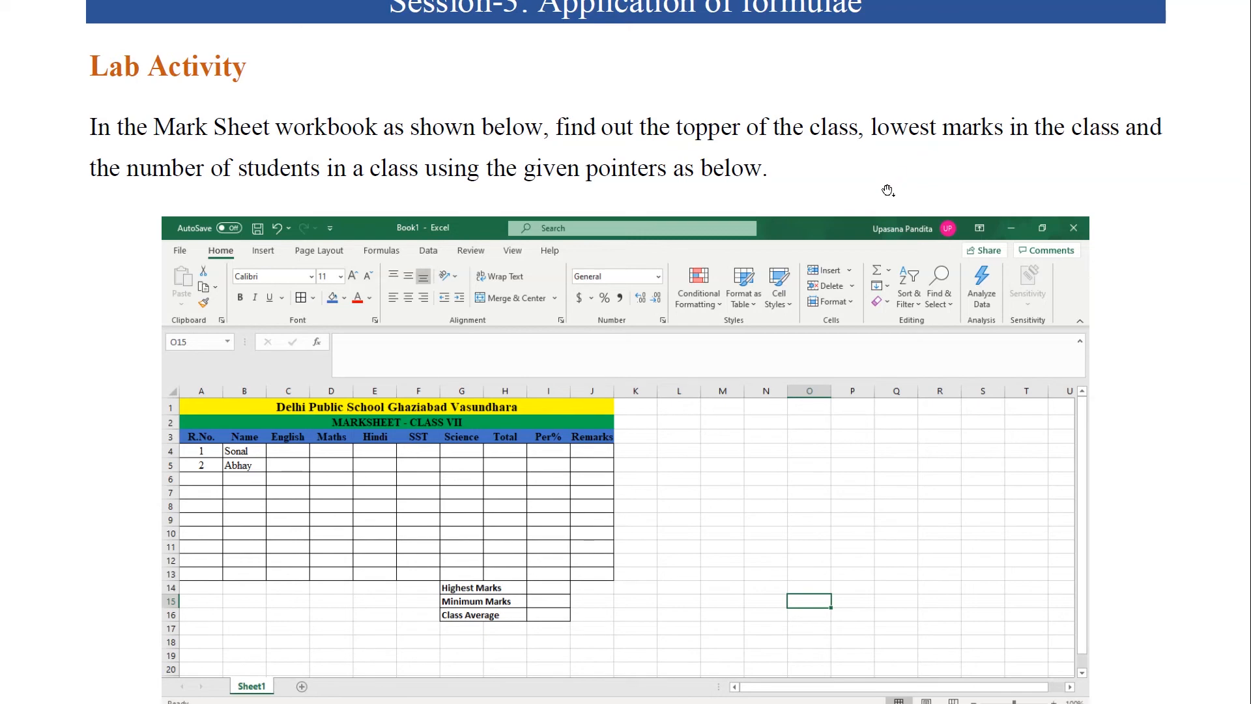
Switch back to the Excel mark sheet and extend its window to show the empty rows beneath the table.
key(alt+Tab)
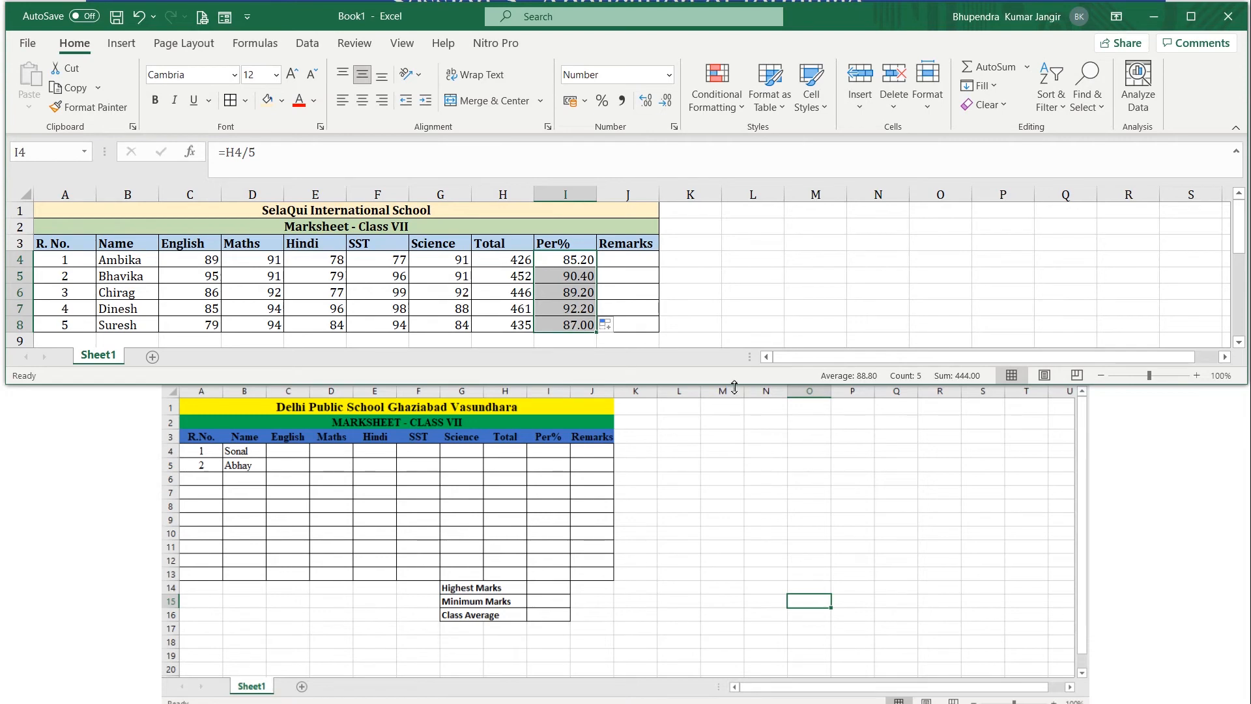
drag(730, 383, 731, 520)
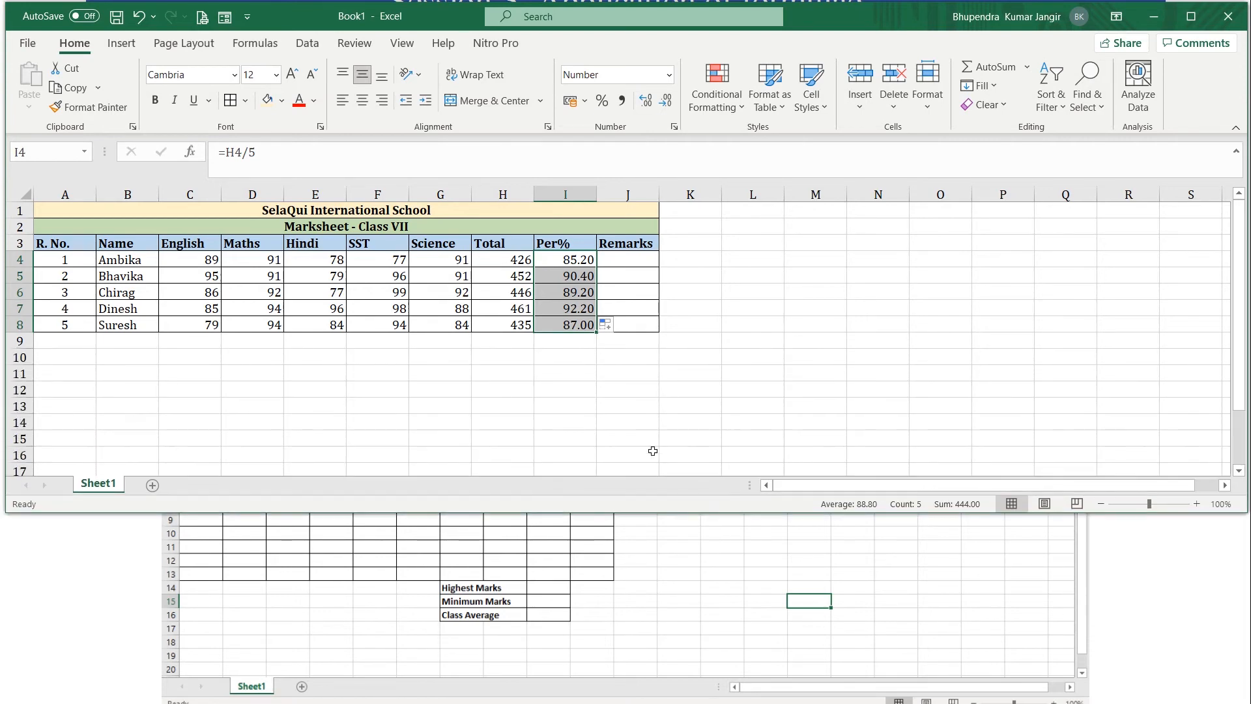
click(564, 385)
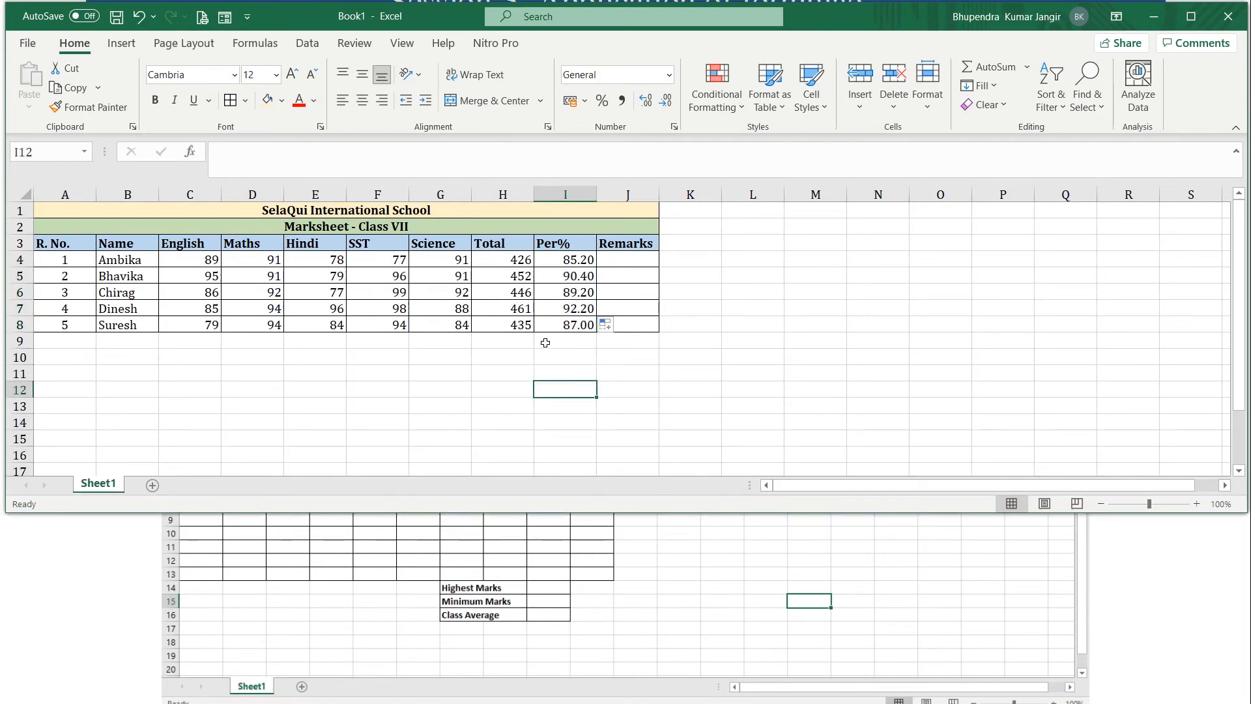
click(541, 339)
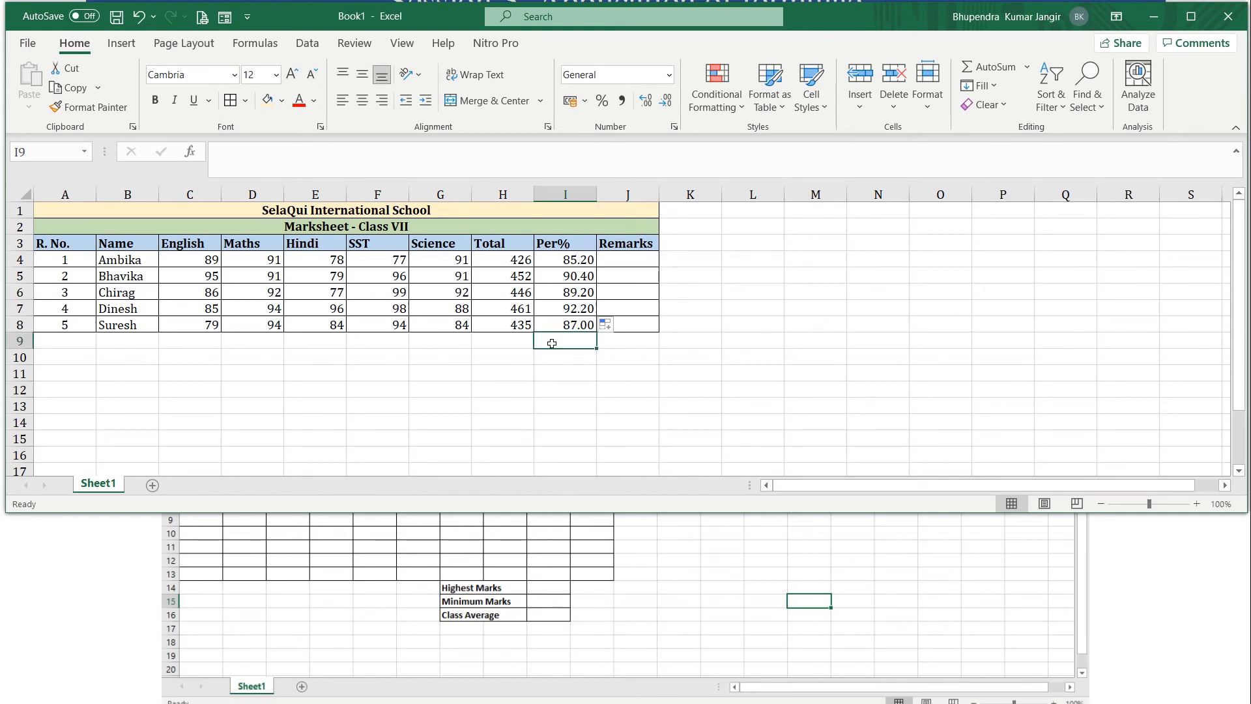
Calculate the highest percentage of I4:I8 with the Max function, placing it in I9.
drag(564, 263, 564, 326)
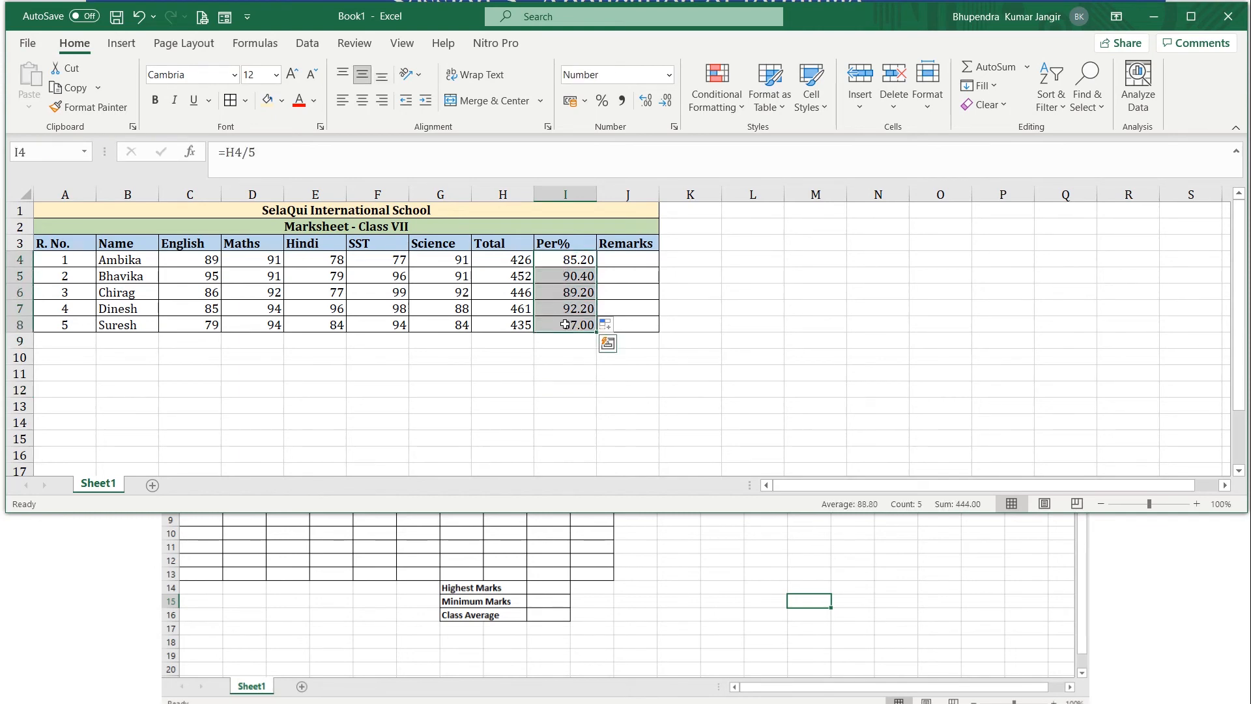
click(1027, 68)
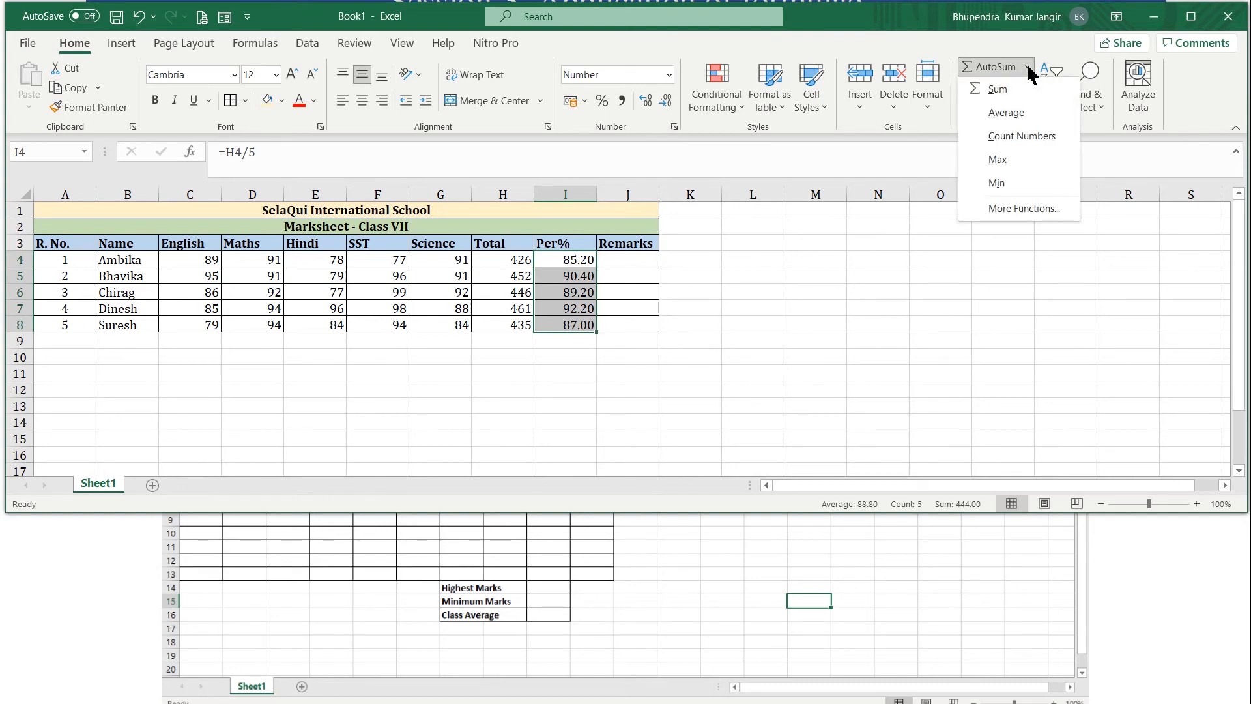
click(999, 161)
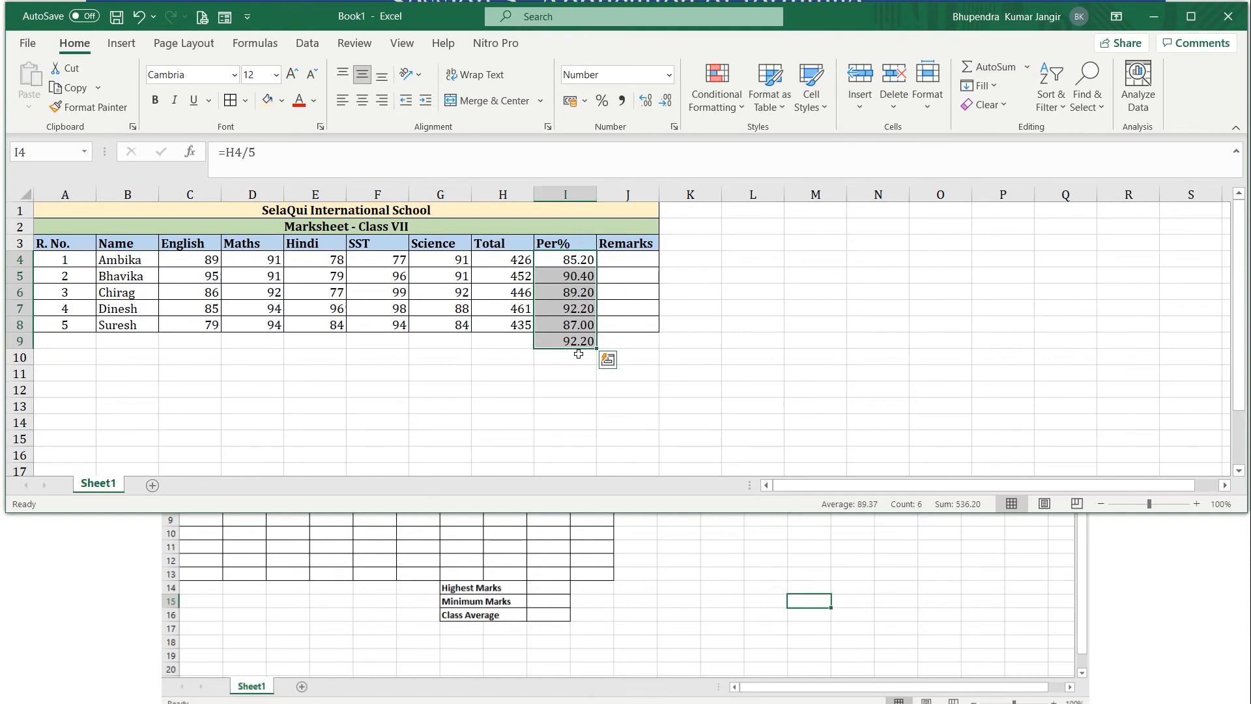
Label the highest percentage by entering Max in H9.
click(513, 340)
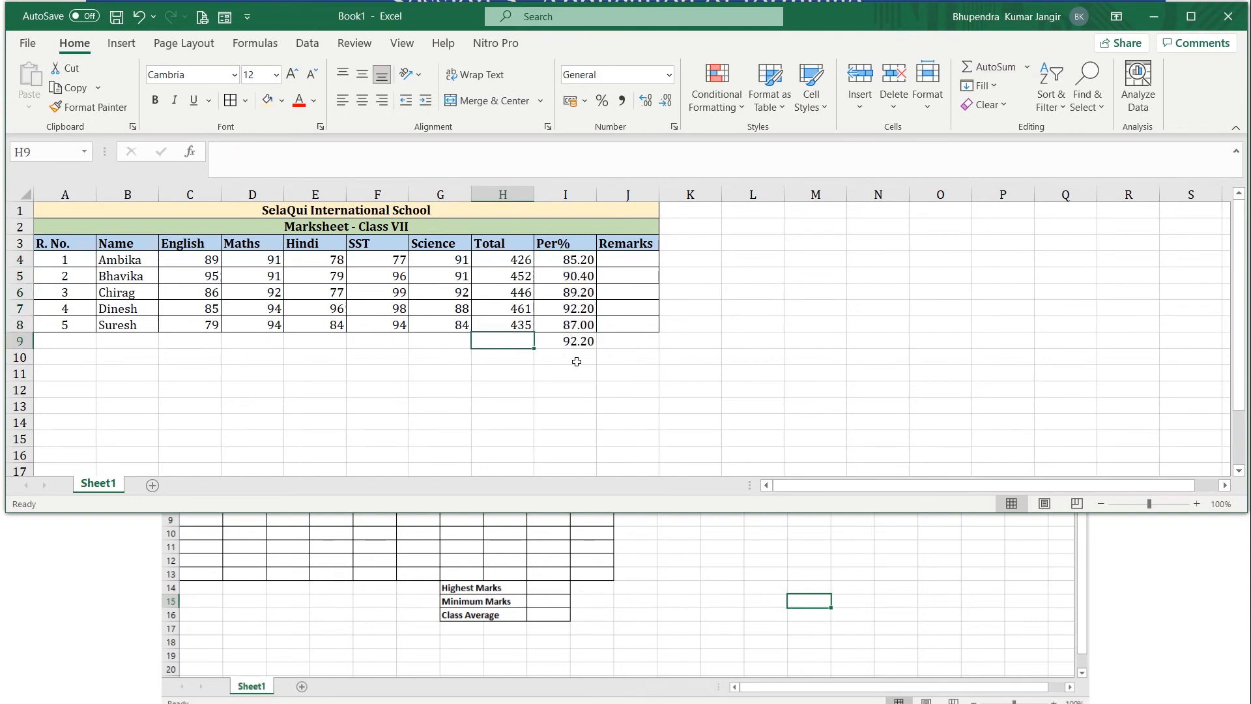
text(m)
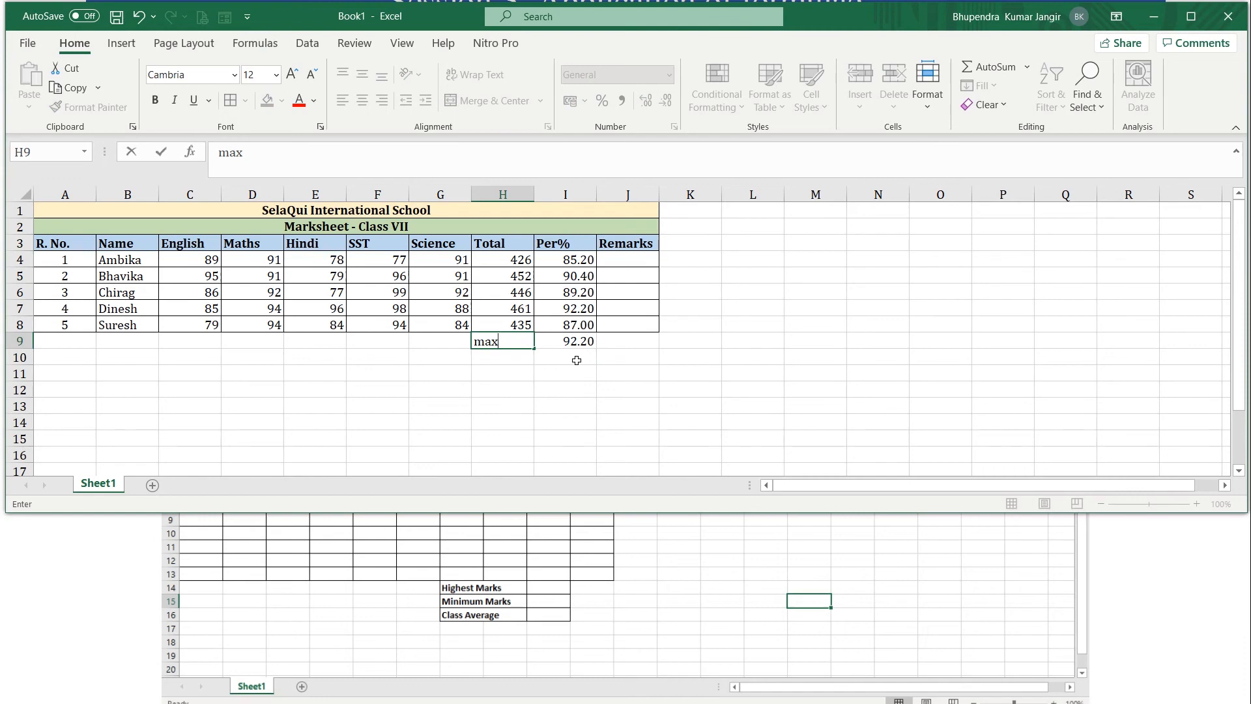
text(ax)
key(BackSpace)
key(BackSpace)
key(BackSpace)
text(Max)
click(564, 342)
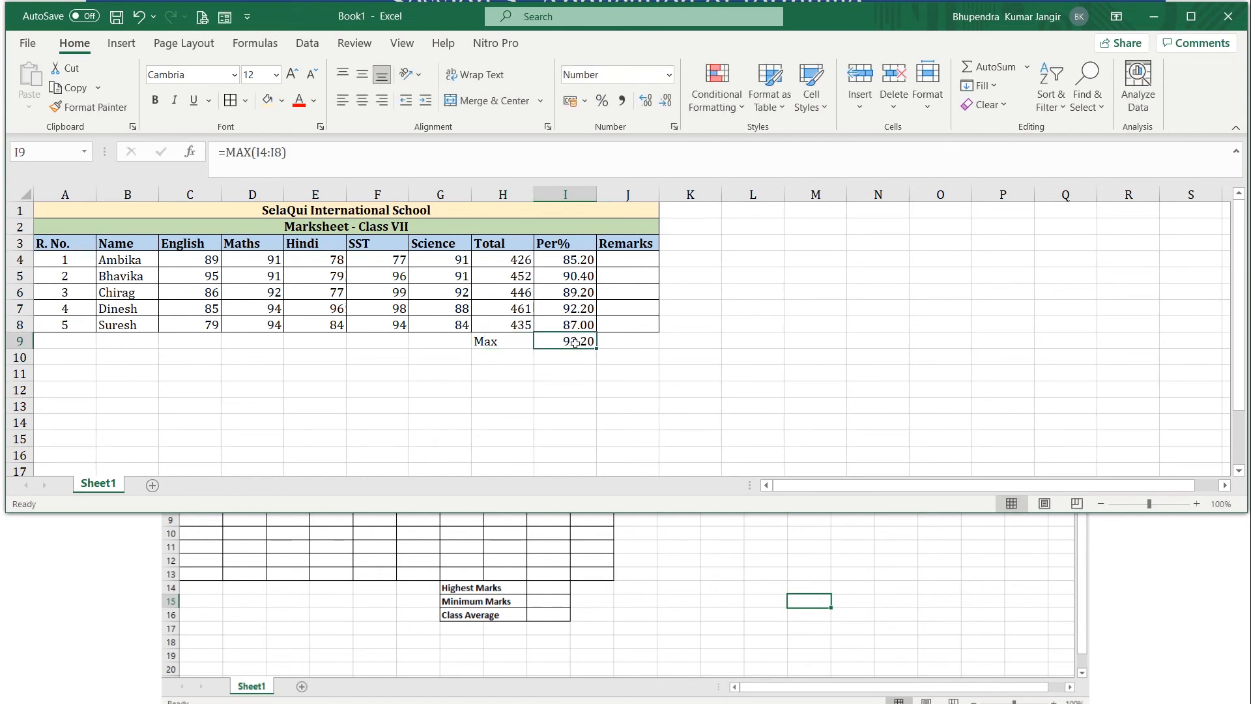
Calculate the lowest percentage of I4:I8 with the Min function, placing it in I10.
click(578, 309)
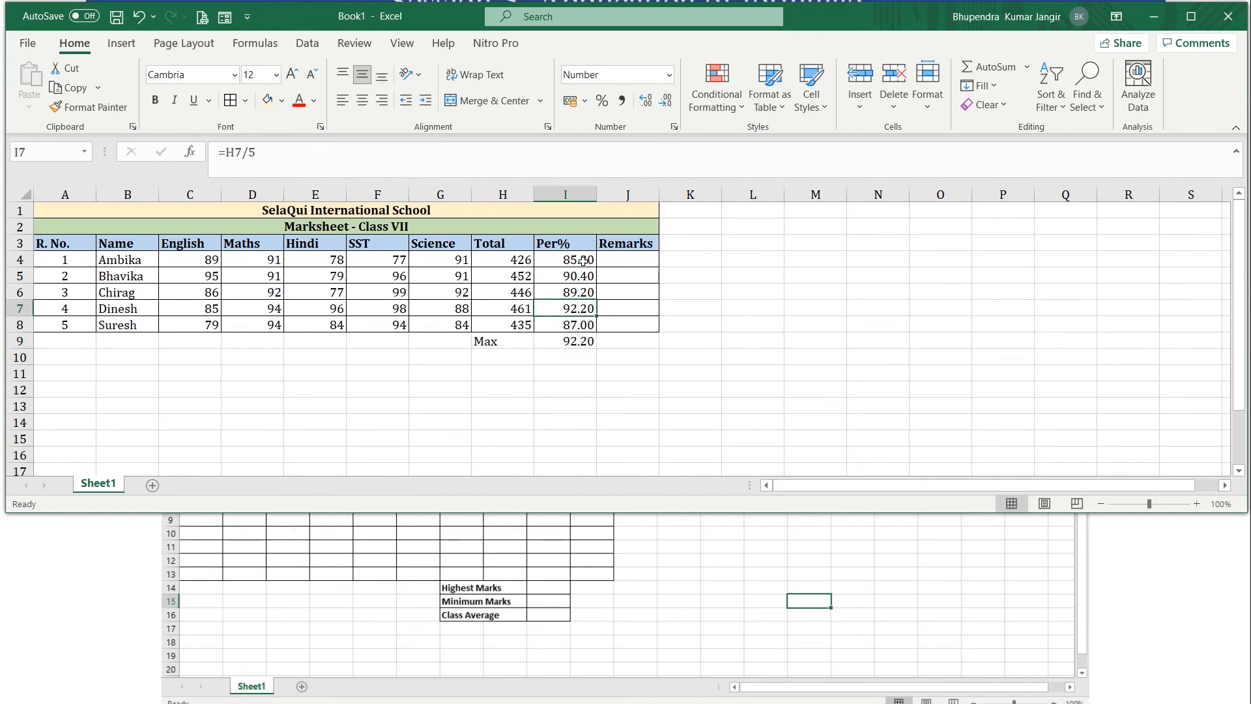
drag(584, 259, 582, 324)
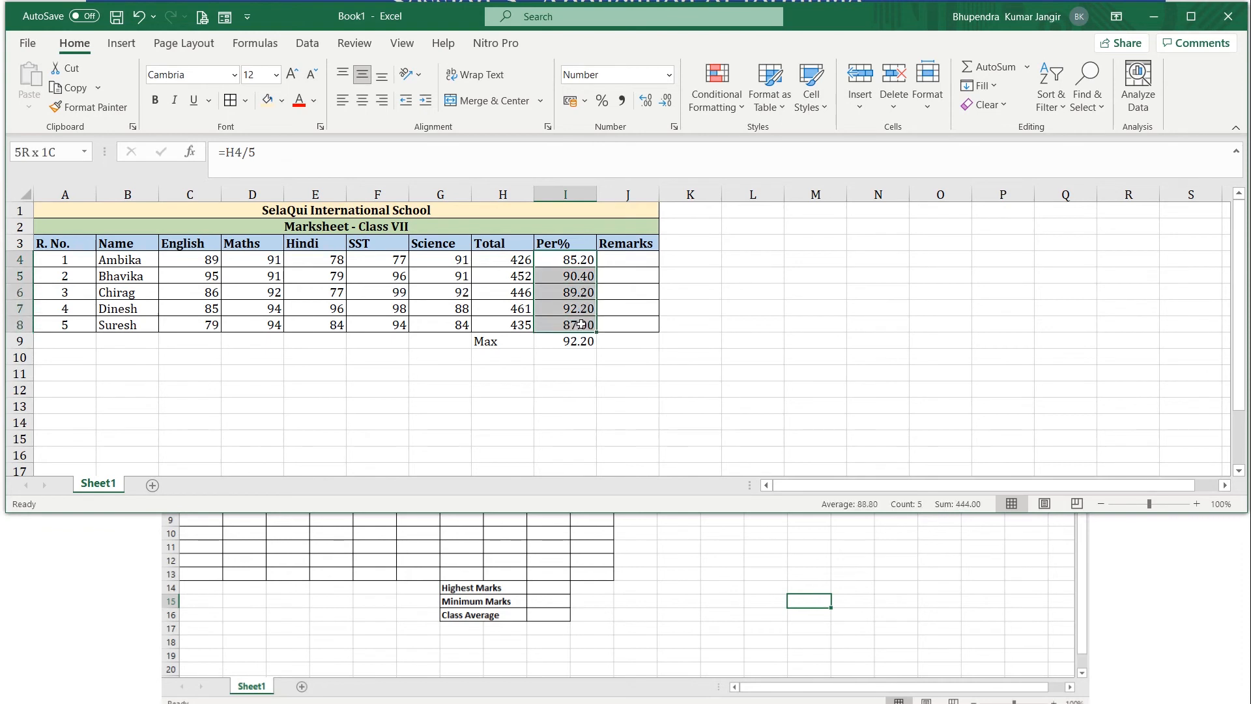
click(1027, 67)
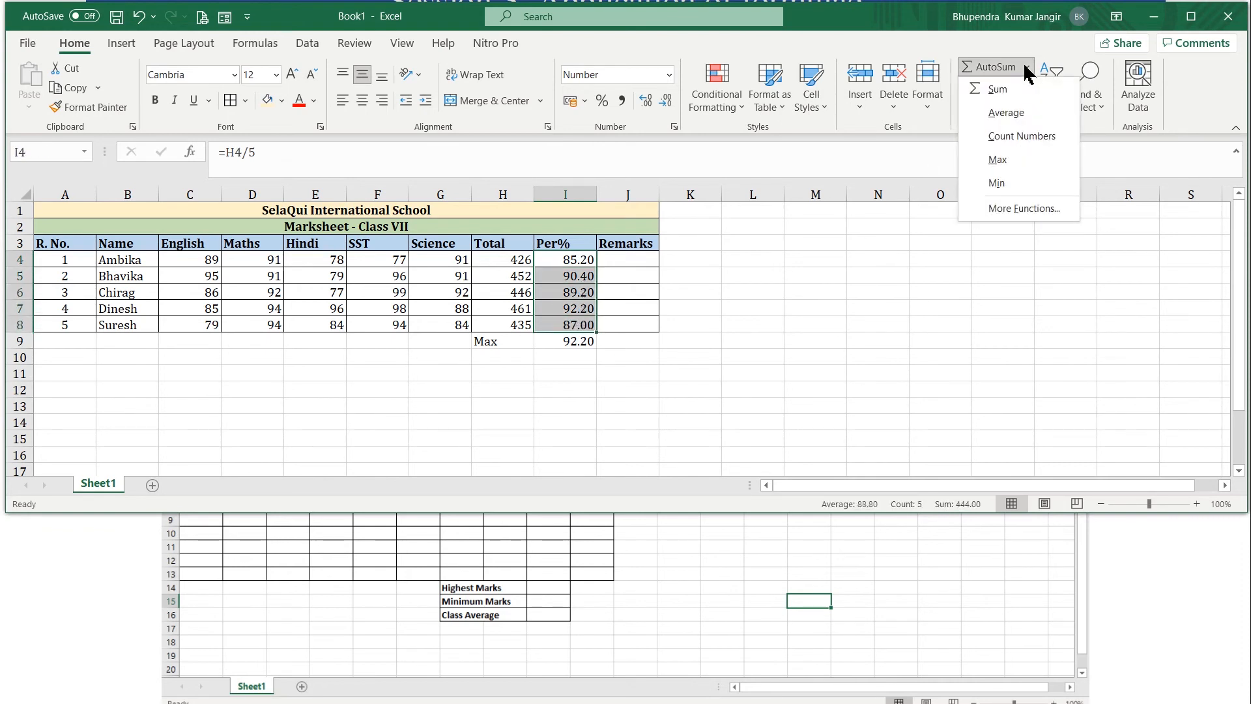
click(996, 181)
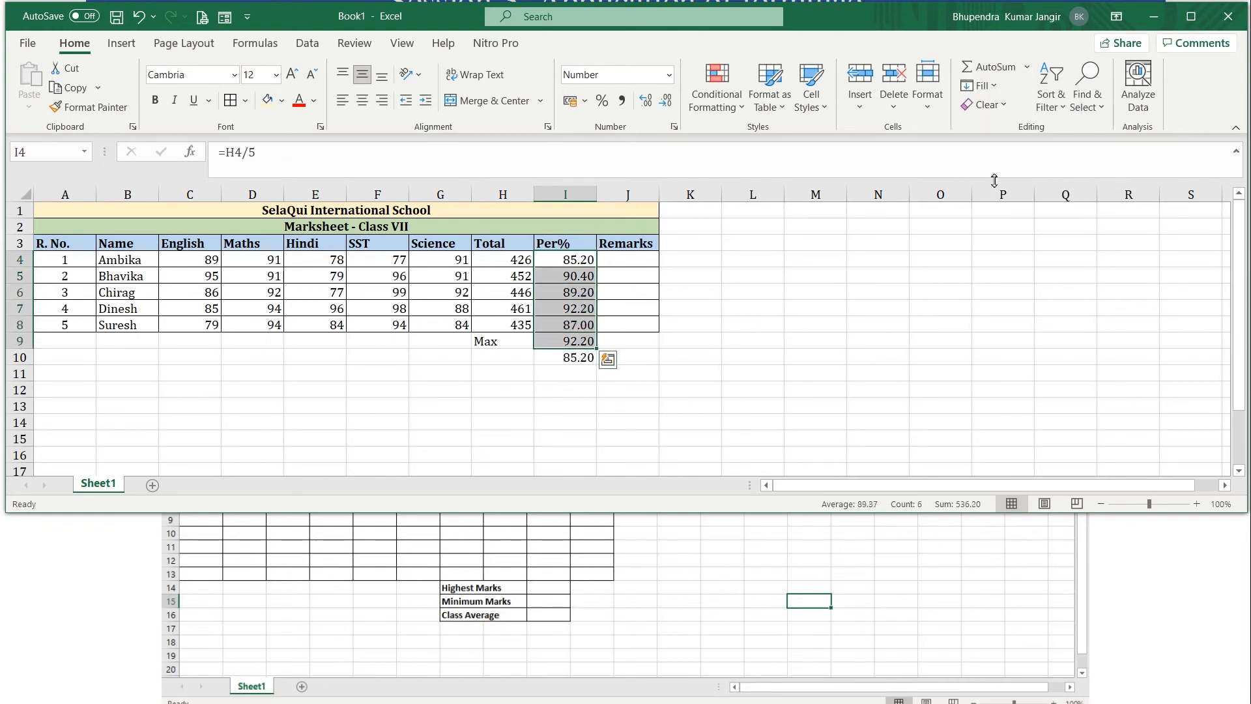
click(577, 383)
click(574, 358)
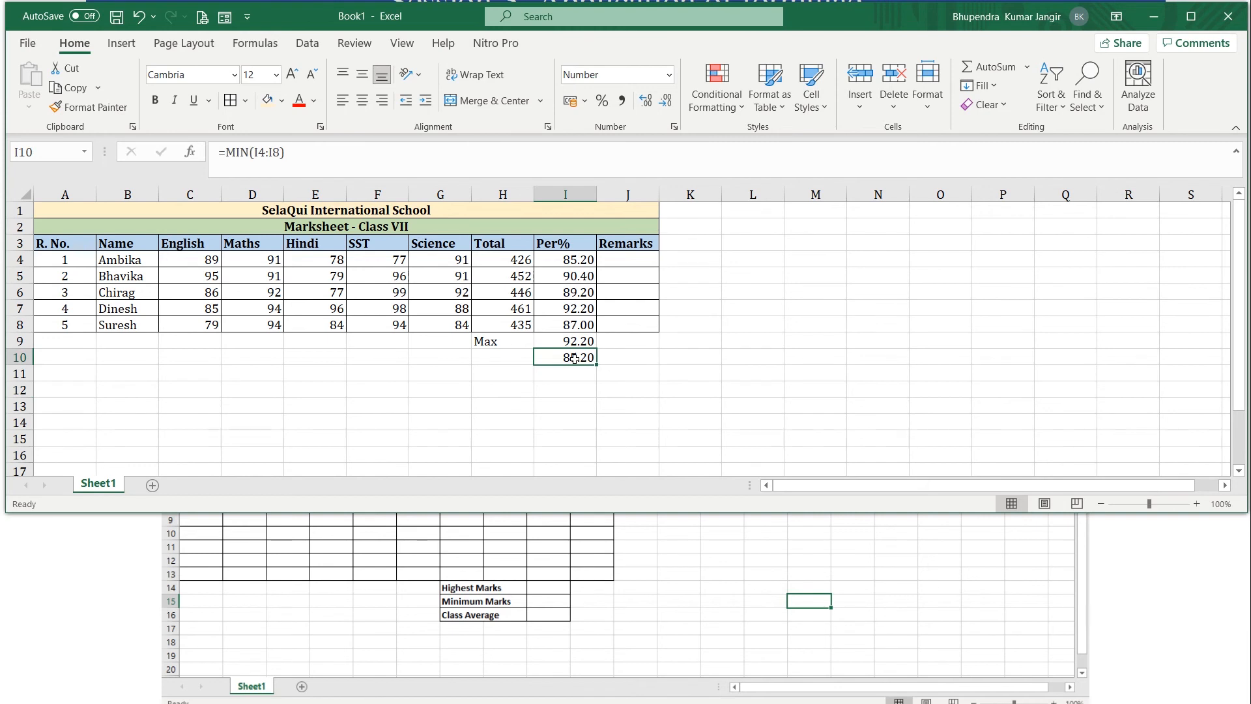
Review the range in I10's Min formula and label the lowest percentage by entering Min in H10.
drag(253, 153, 284, 154)
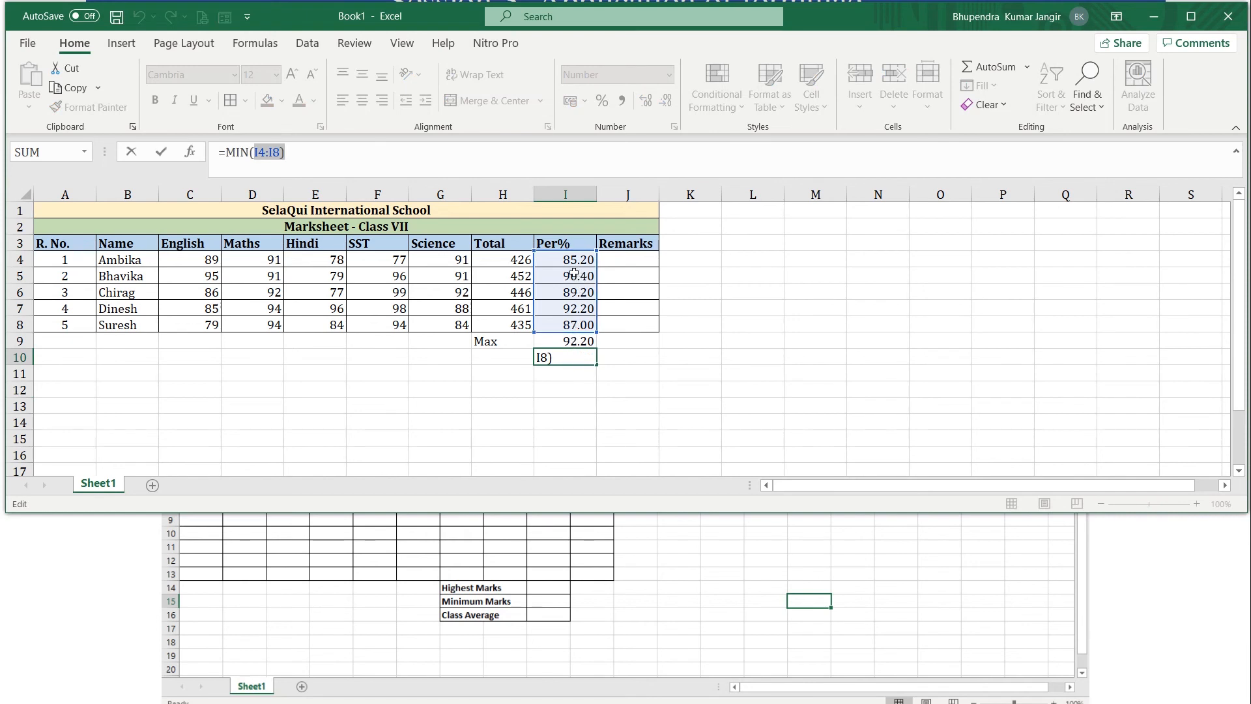
key(ctrl+Return)
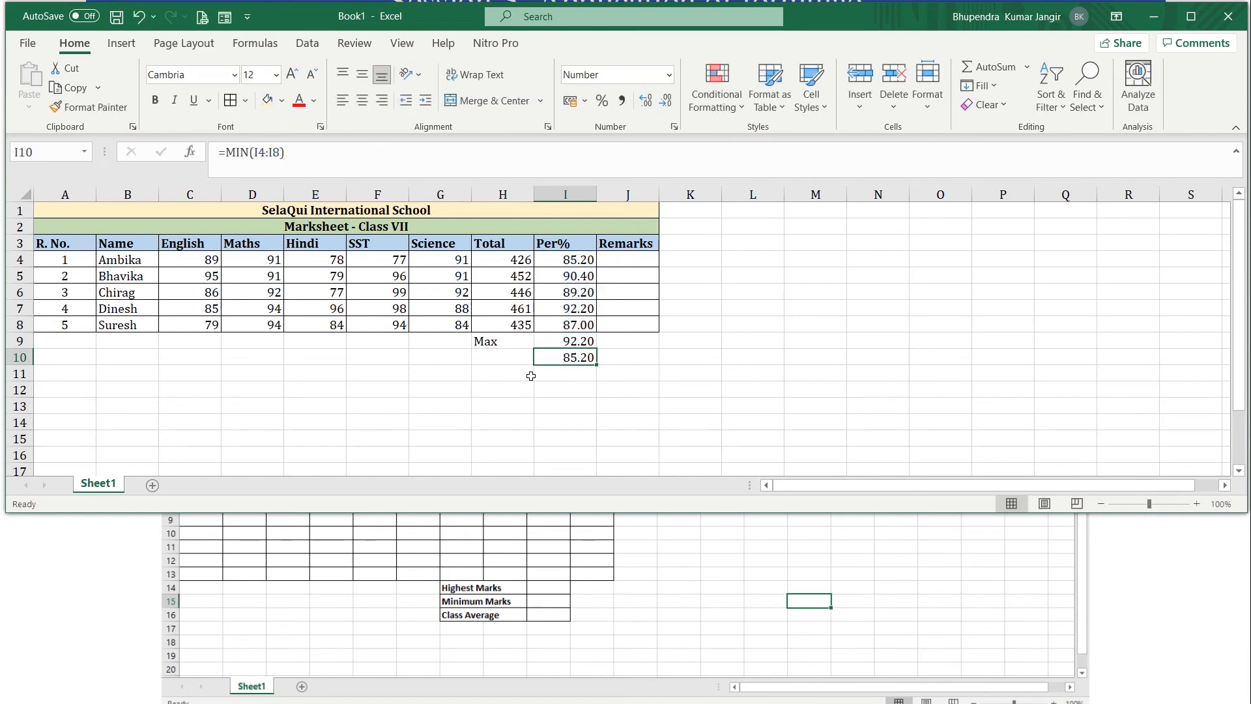
click(499, 358)
text(Min)
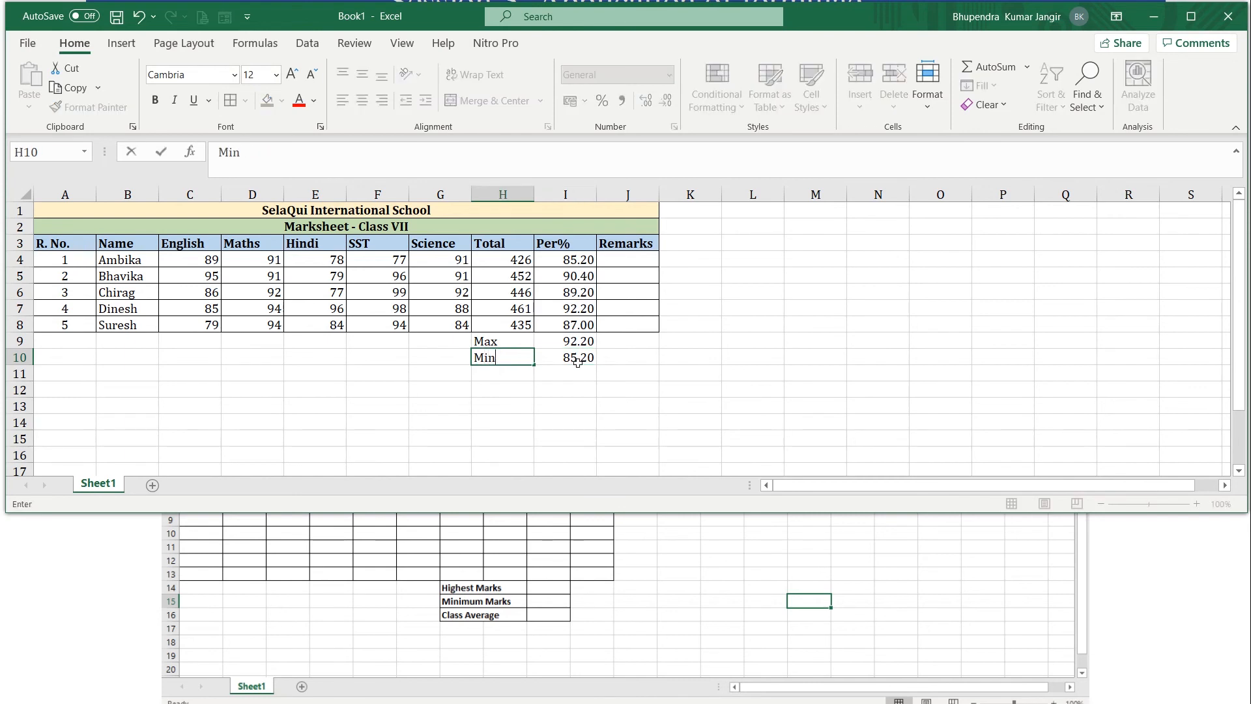
click(606, 423)
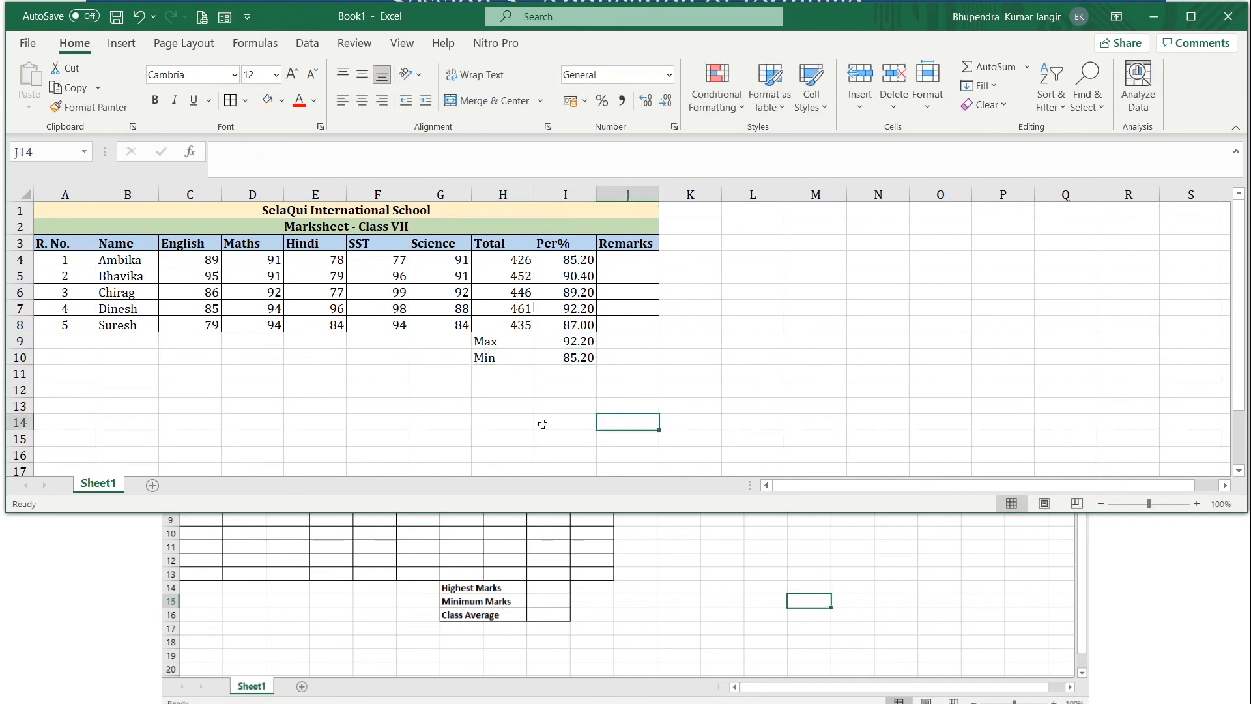
Make the totals, percentages and Max and Min results in H4:I10 bold.
drag(574, 258, 516, 353)
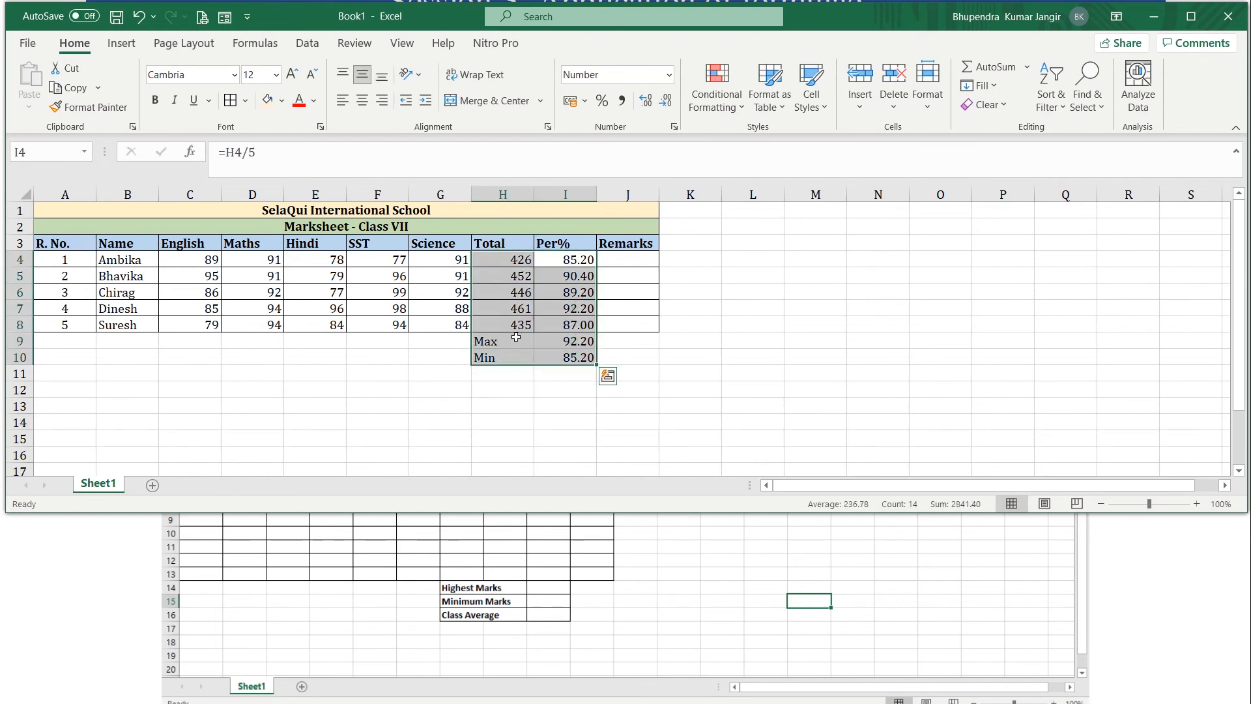
key(ctrl+b)
click(675, 363)
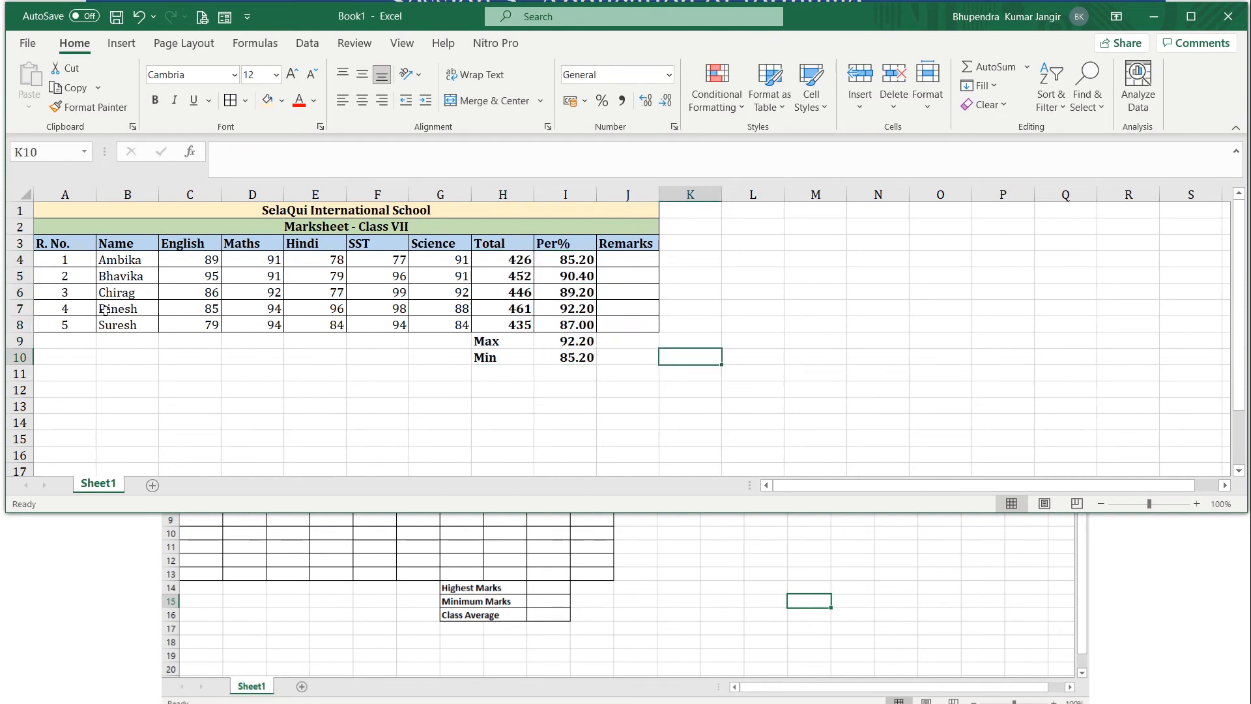
Colour the text of the highest-scoring student's row, B7:I7, standard green.
click(561, 341)
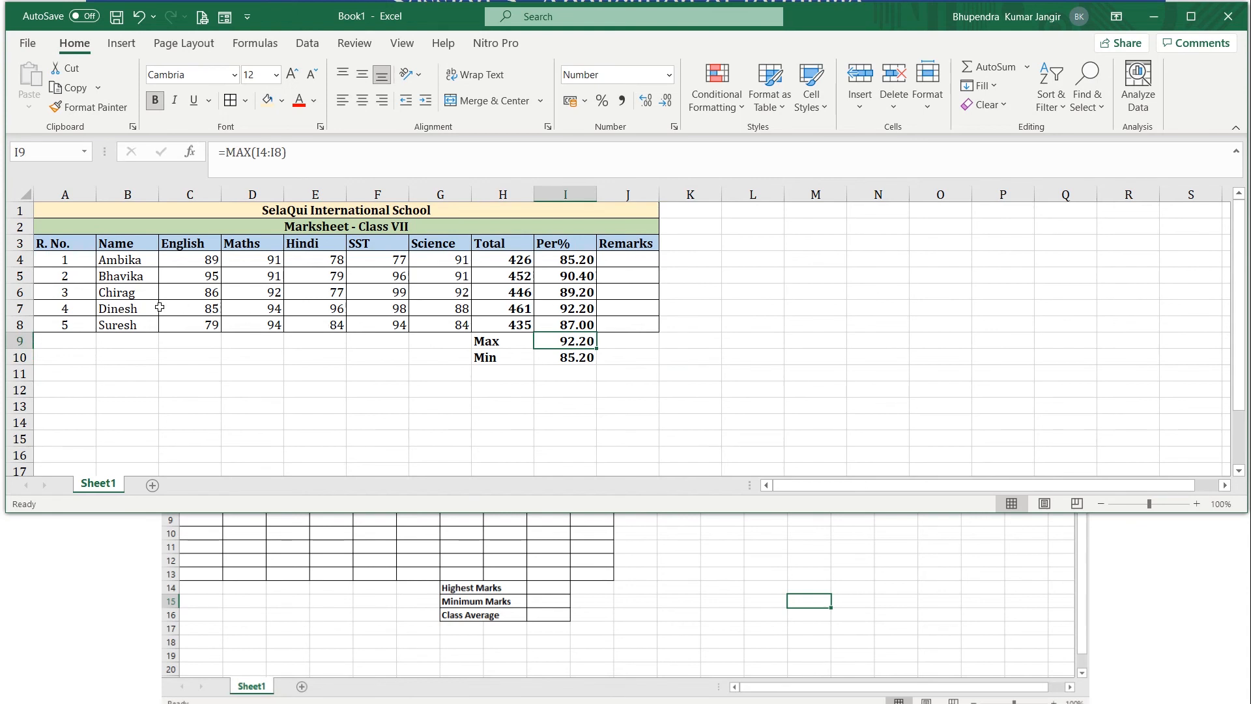
drag(102, 308, 565, 313)
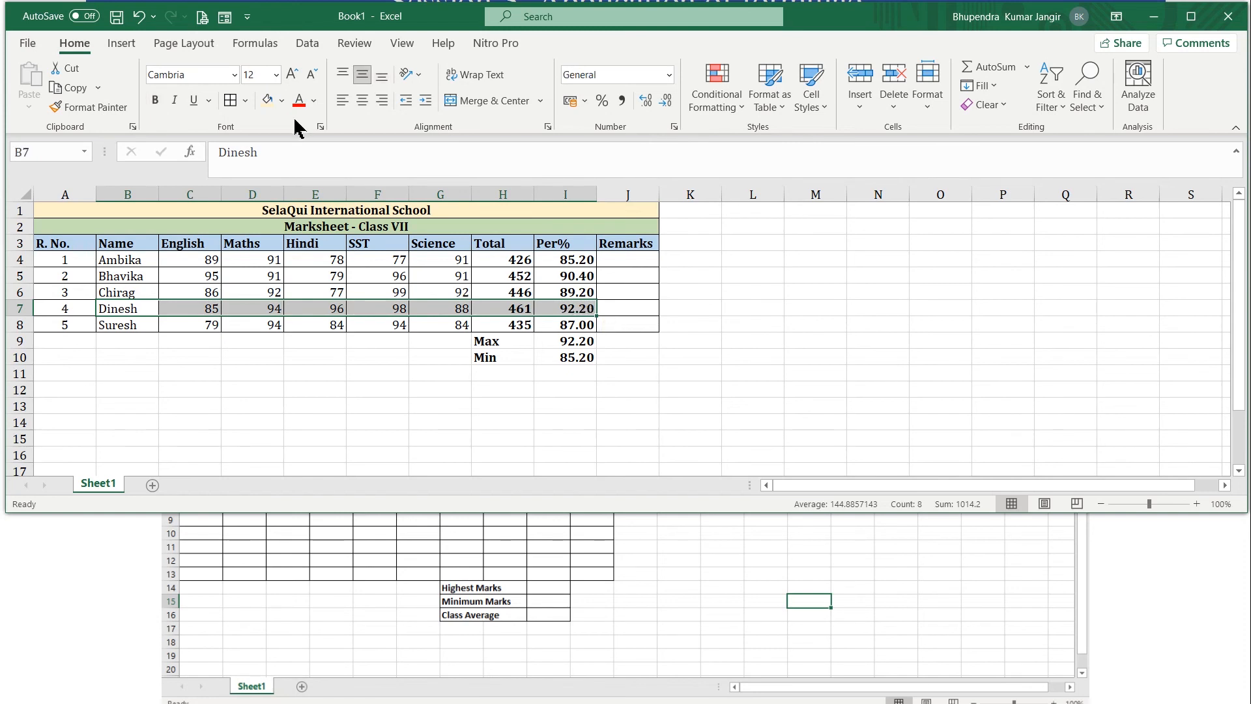
click(313, 101)
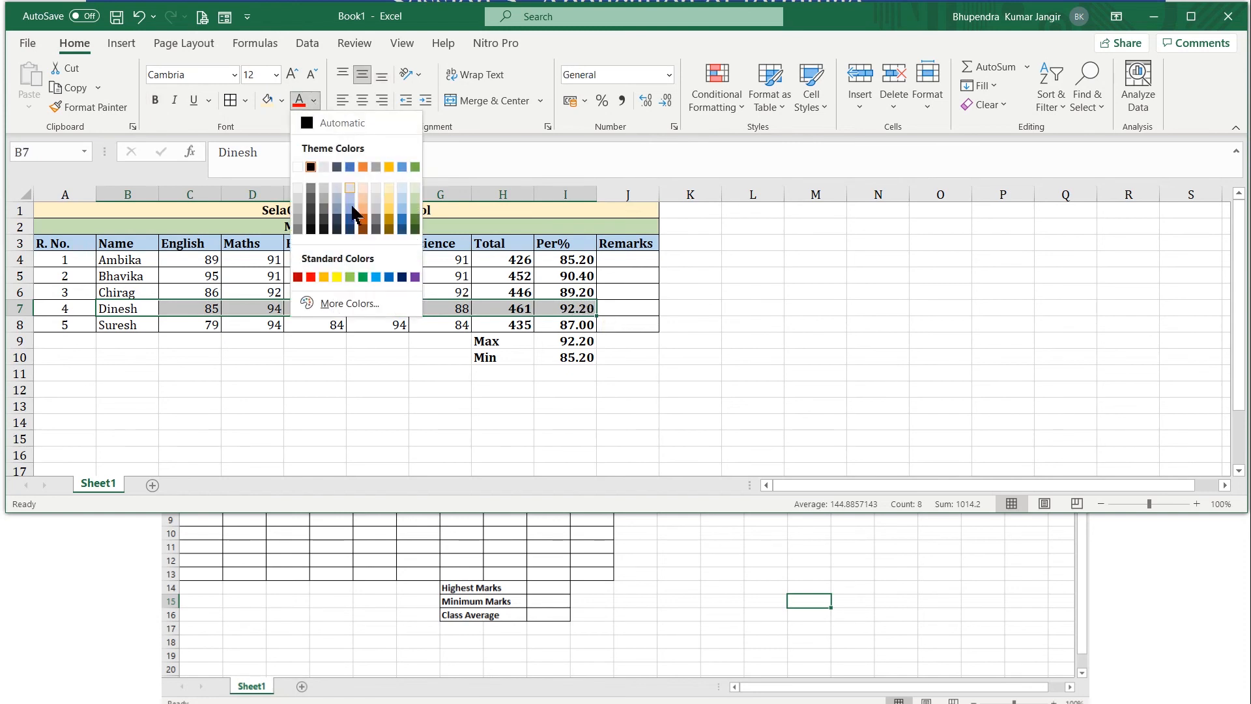
click(363, 276)
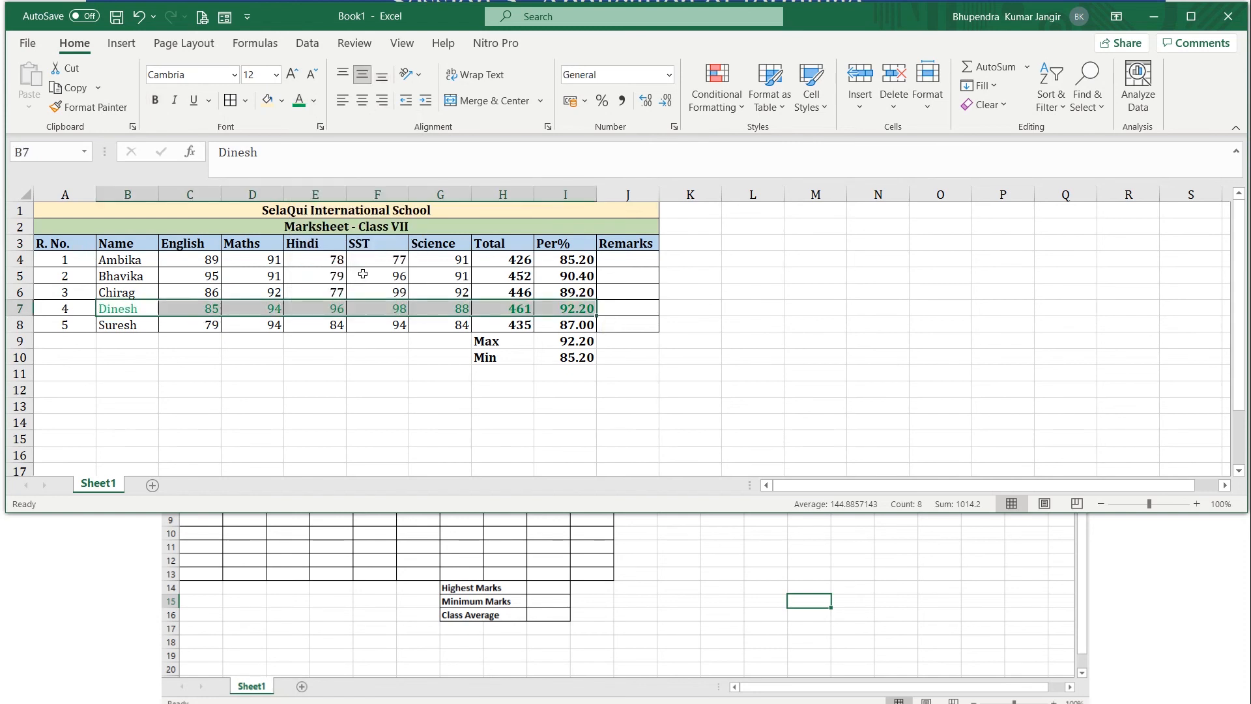
click(624, 407)
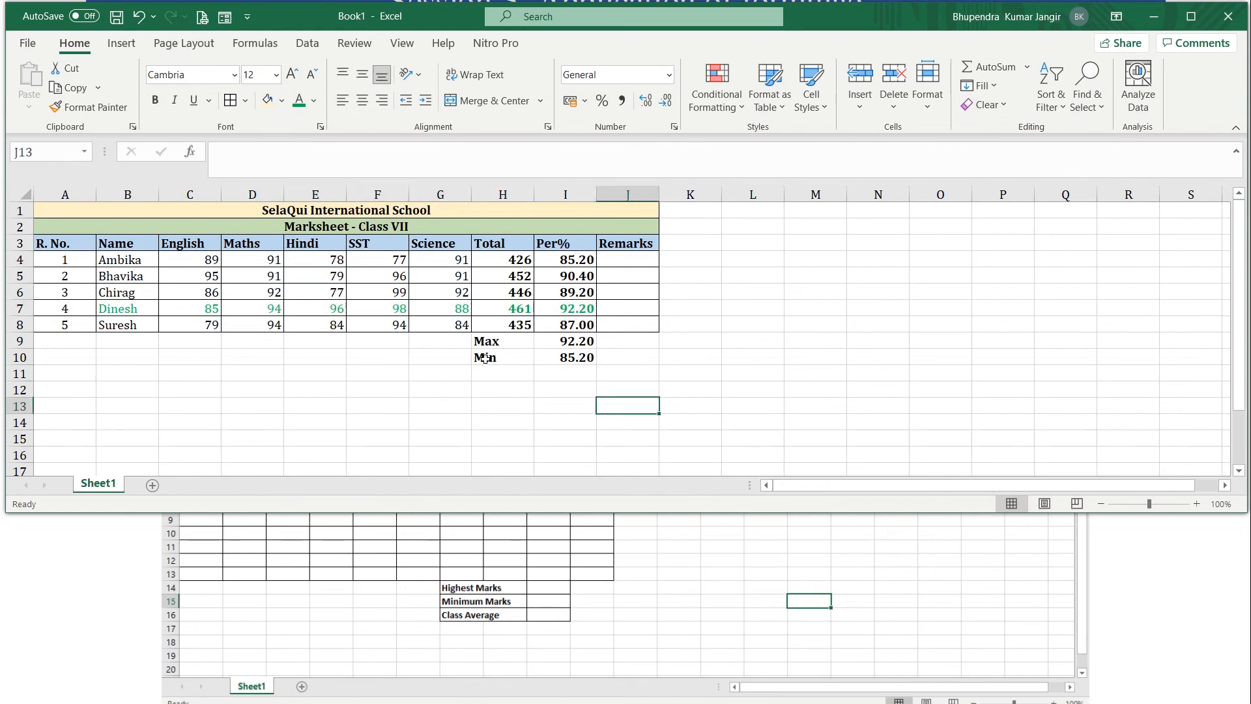
Colour the text of the lowest-scoring student's row, B4:I4, theme blue.
drag(484, 358, 546, 357)
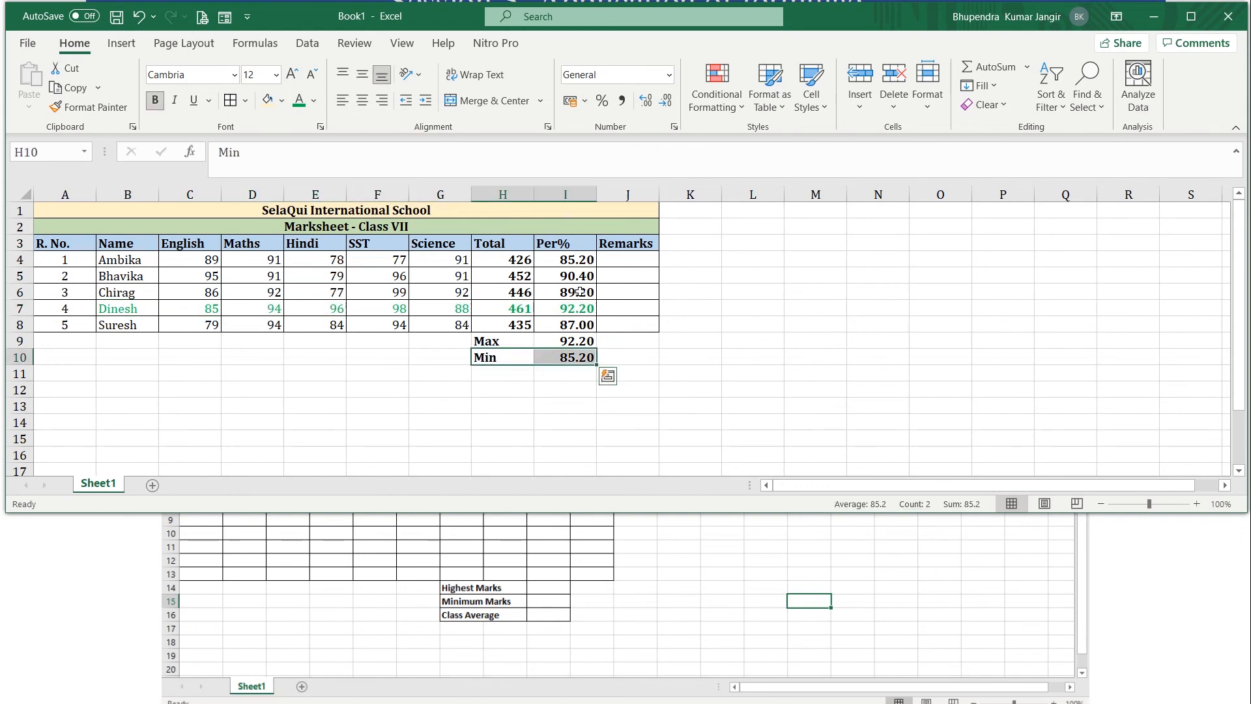
click(579, 258)
drag(124, 260, 573, 259)
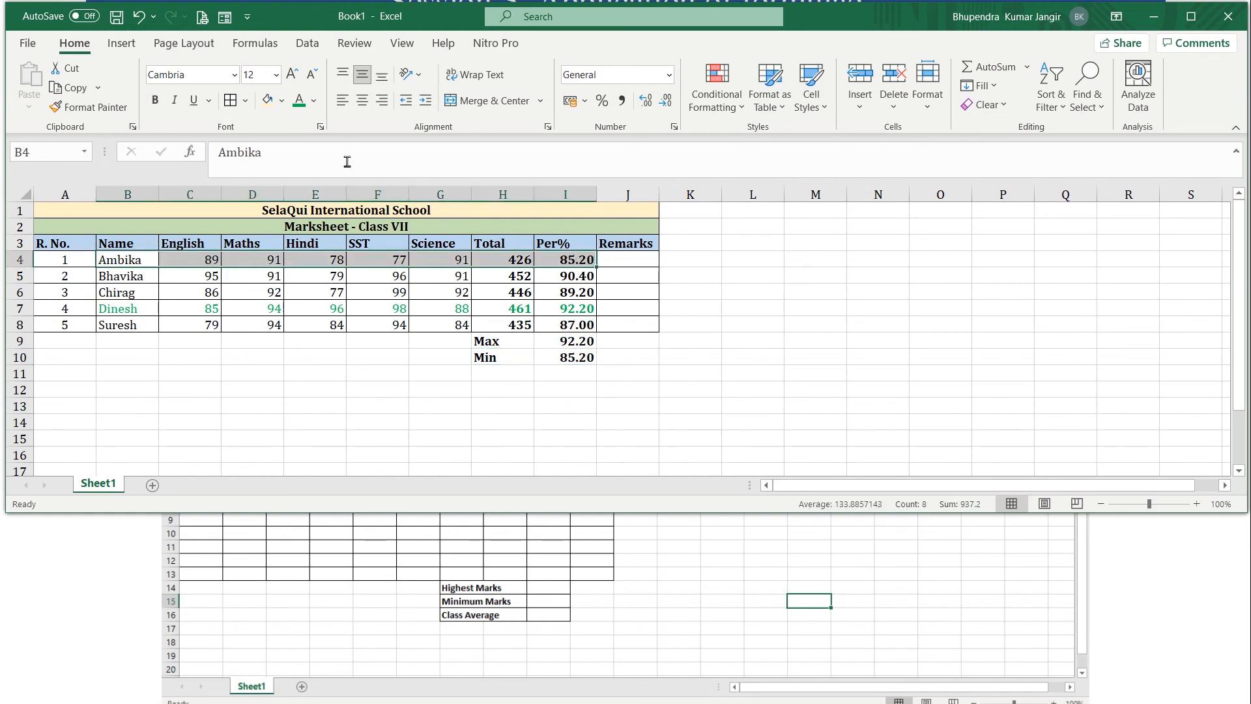
click(314, 101)
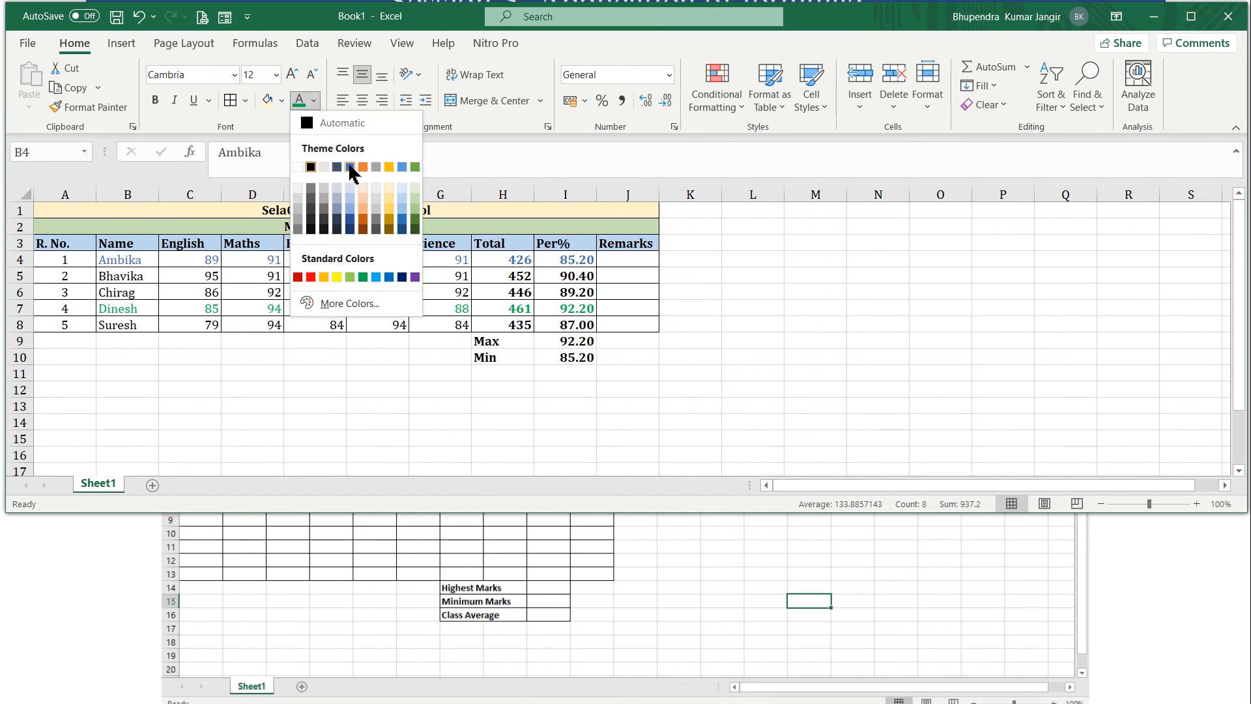
click(351, 167)
click(684, 375)
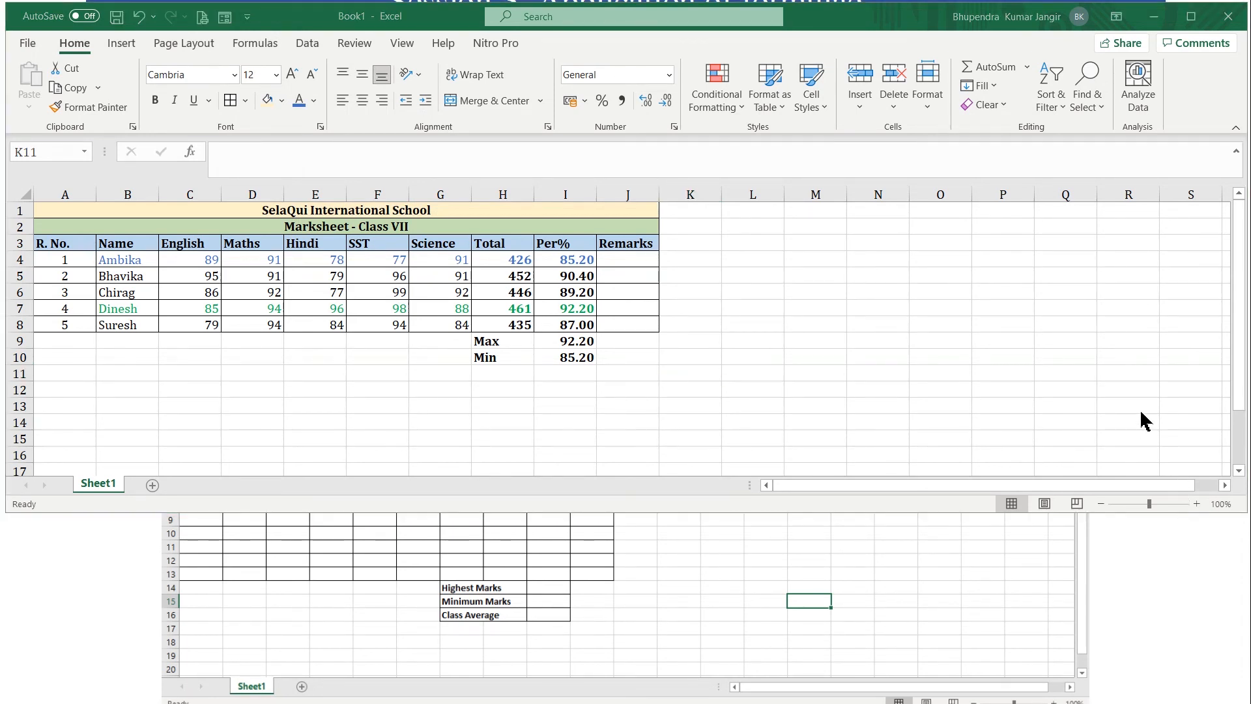
Start saving the workbook and choose the folder Workspace (E:) > SIS > 2021-22 > Classes Work > Class - 7 as its location.
click(923, 21)
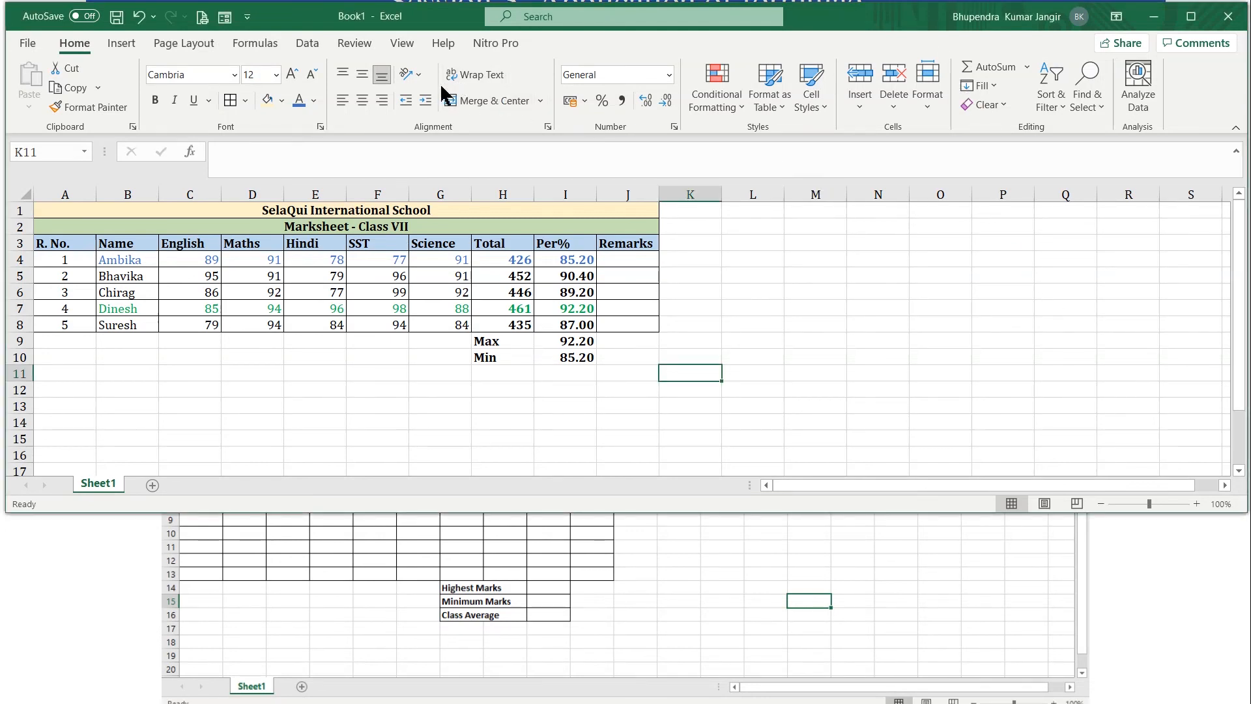
key(ctrl+s)
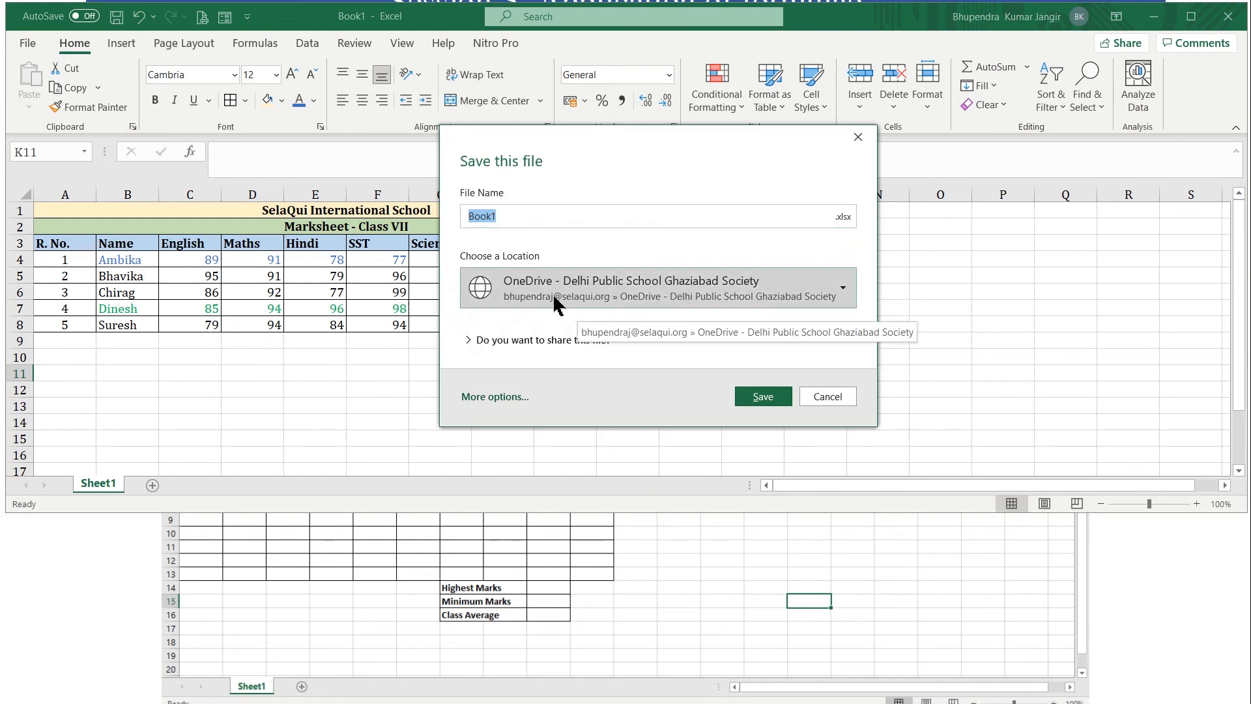
click(495, 396)
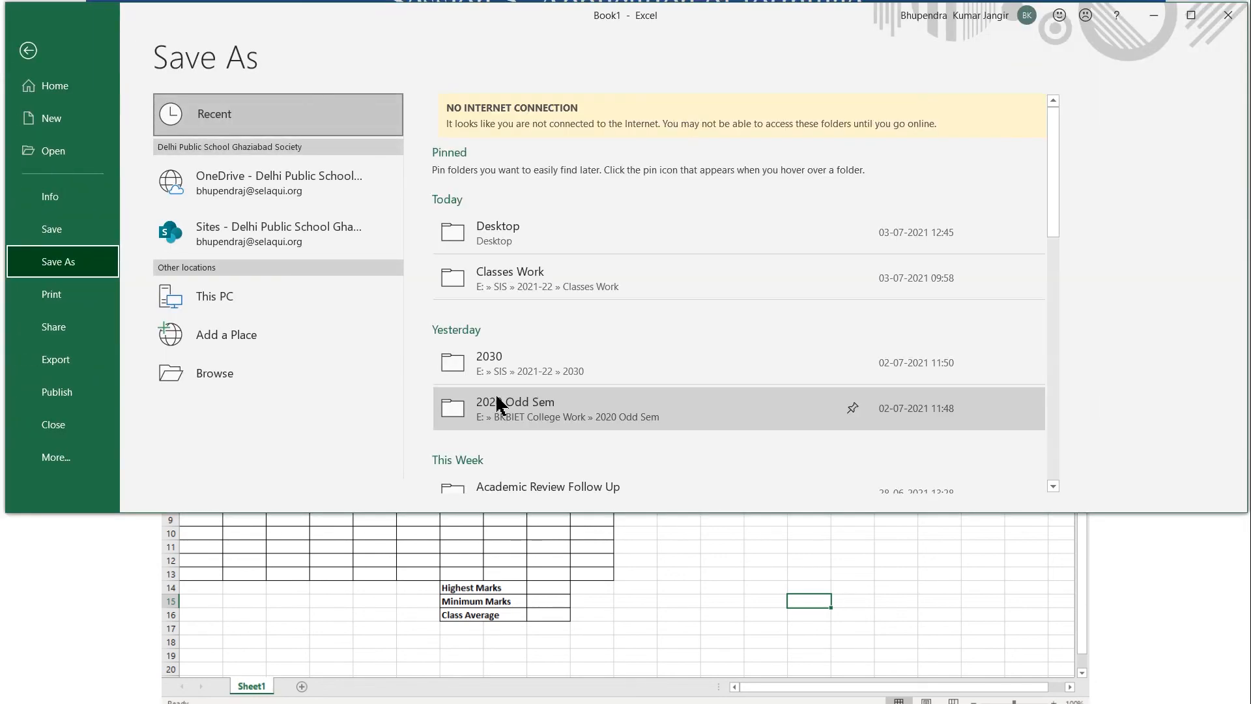
click(218, 294)
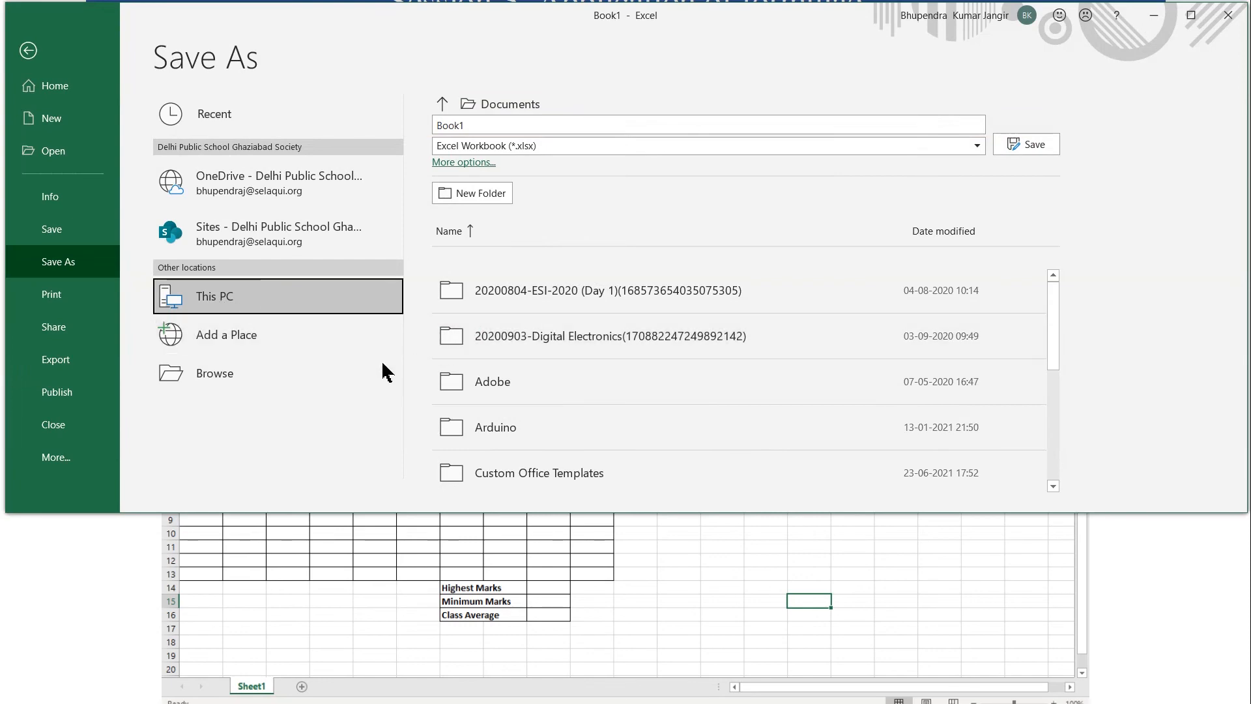
click(218, 376)
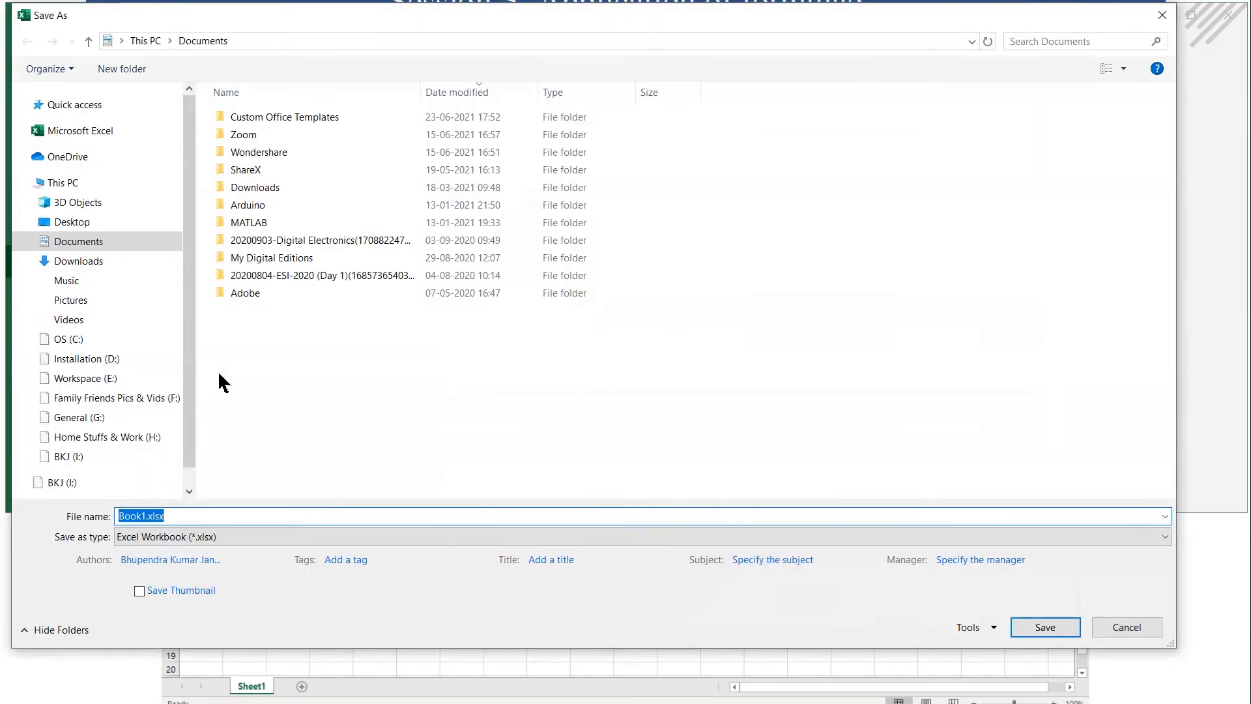
click(87, 378)
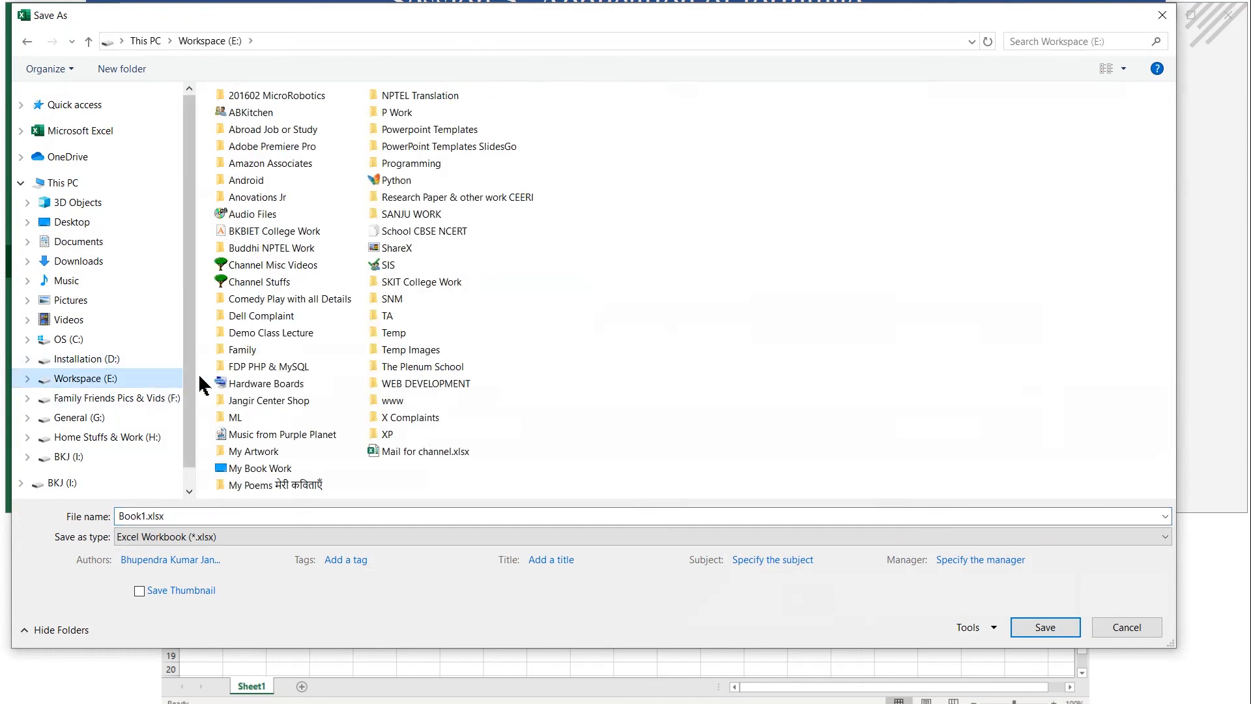
double_click(394, 262)
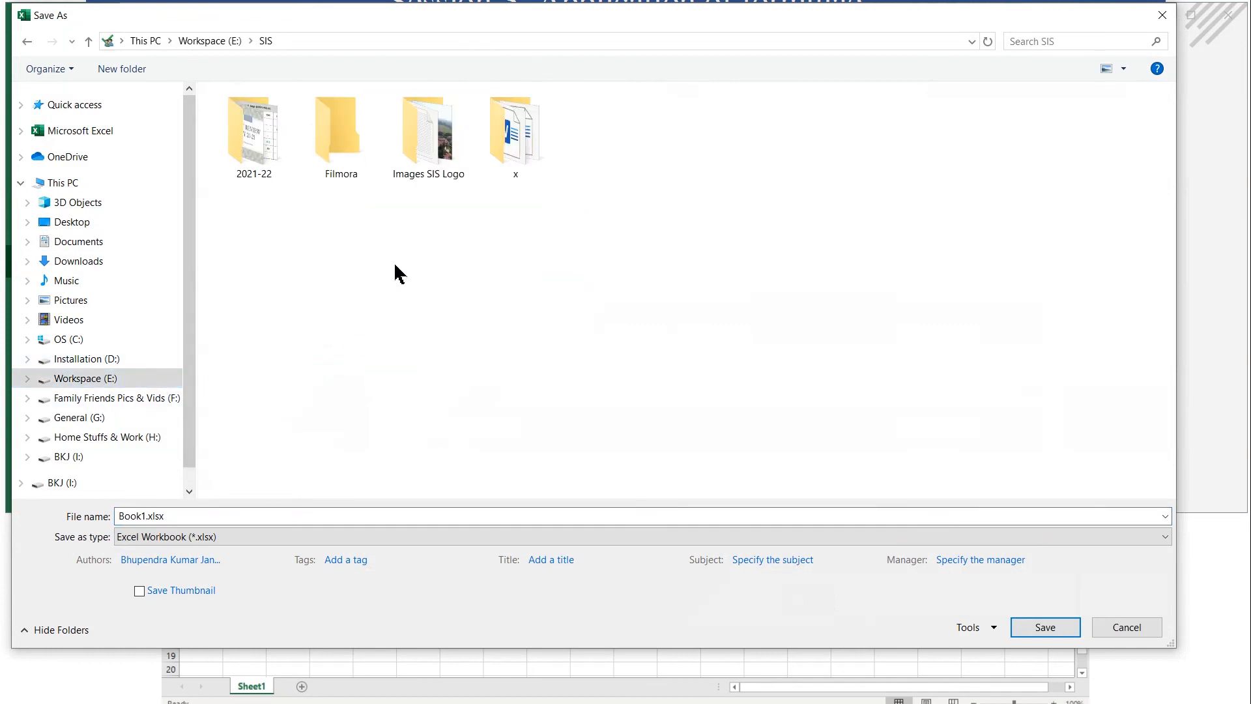
double_click(251, 151)
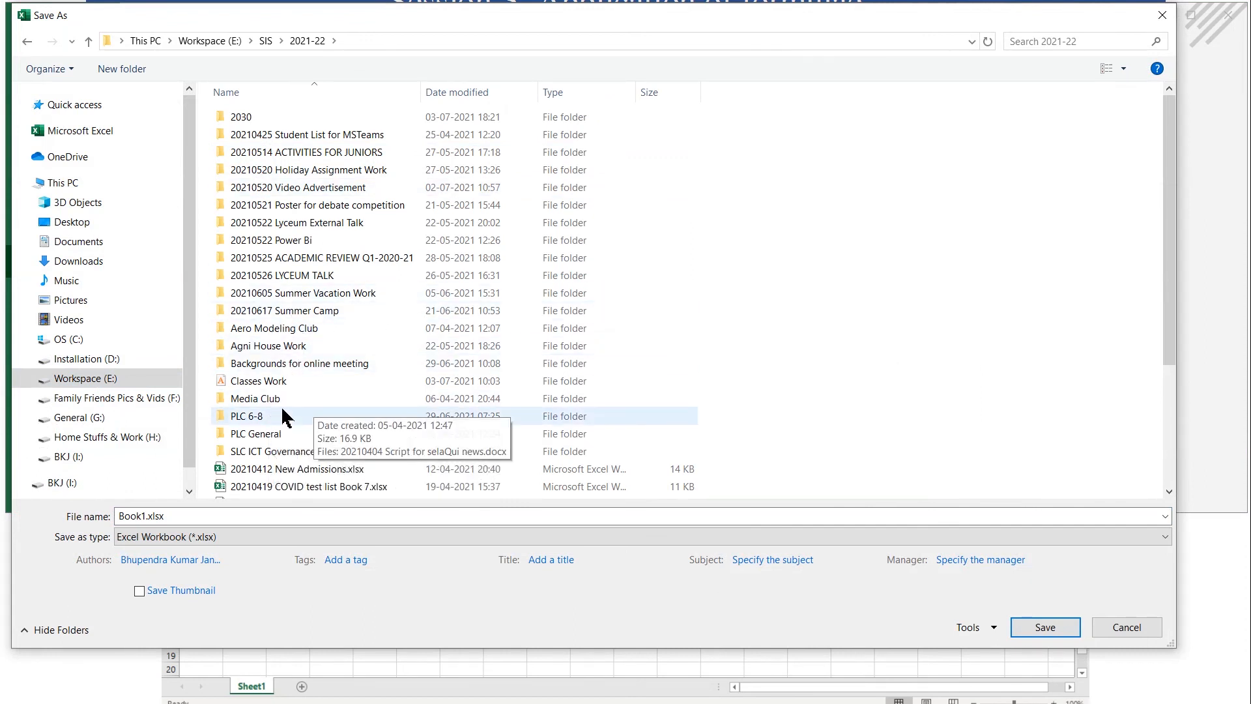
double_click(256, 381)
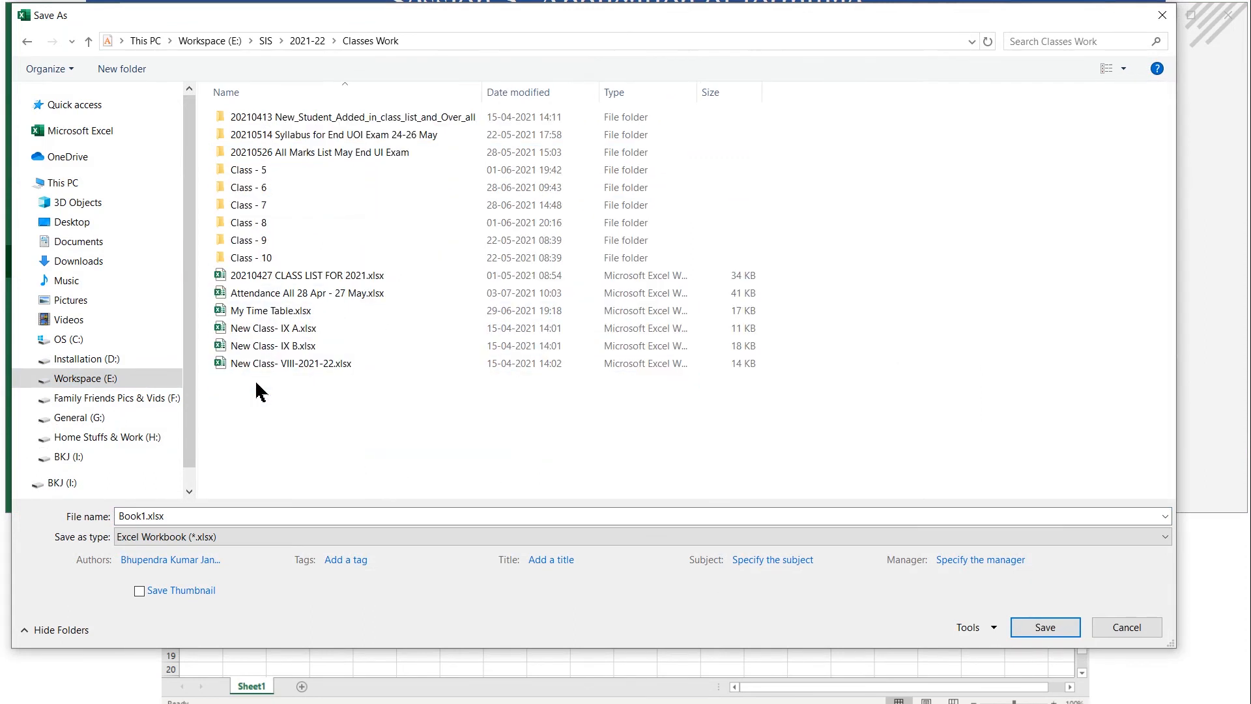
double_click(260, 205)
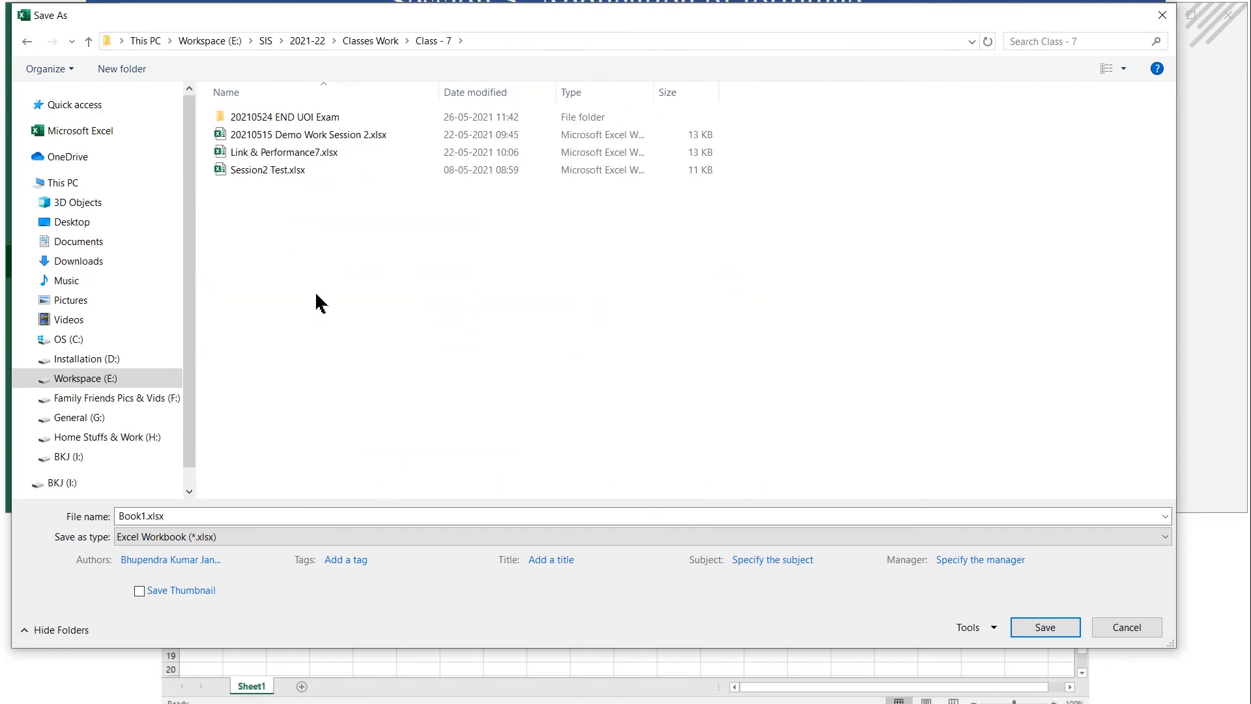
Replace the default file name with Activity.xlsx for the workbook being saved.
double_click(145, 516)
click(147, 515)
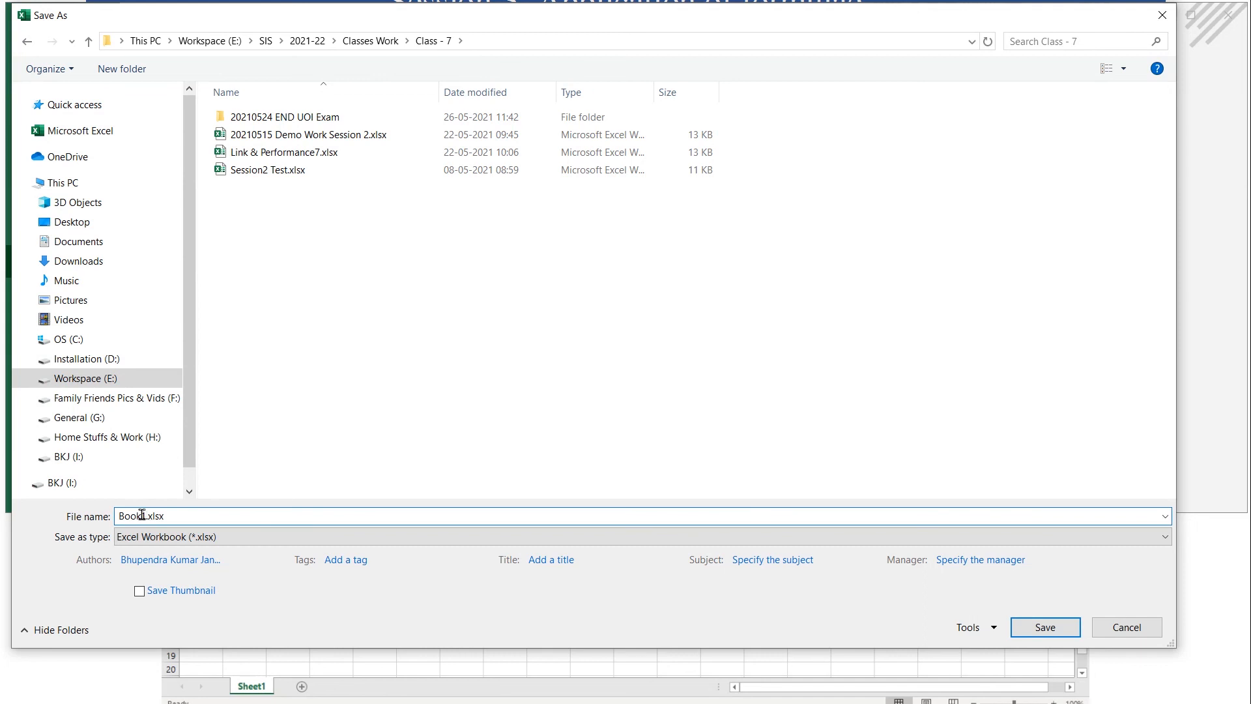
double_click(142, 515)
text(Activity)
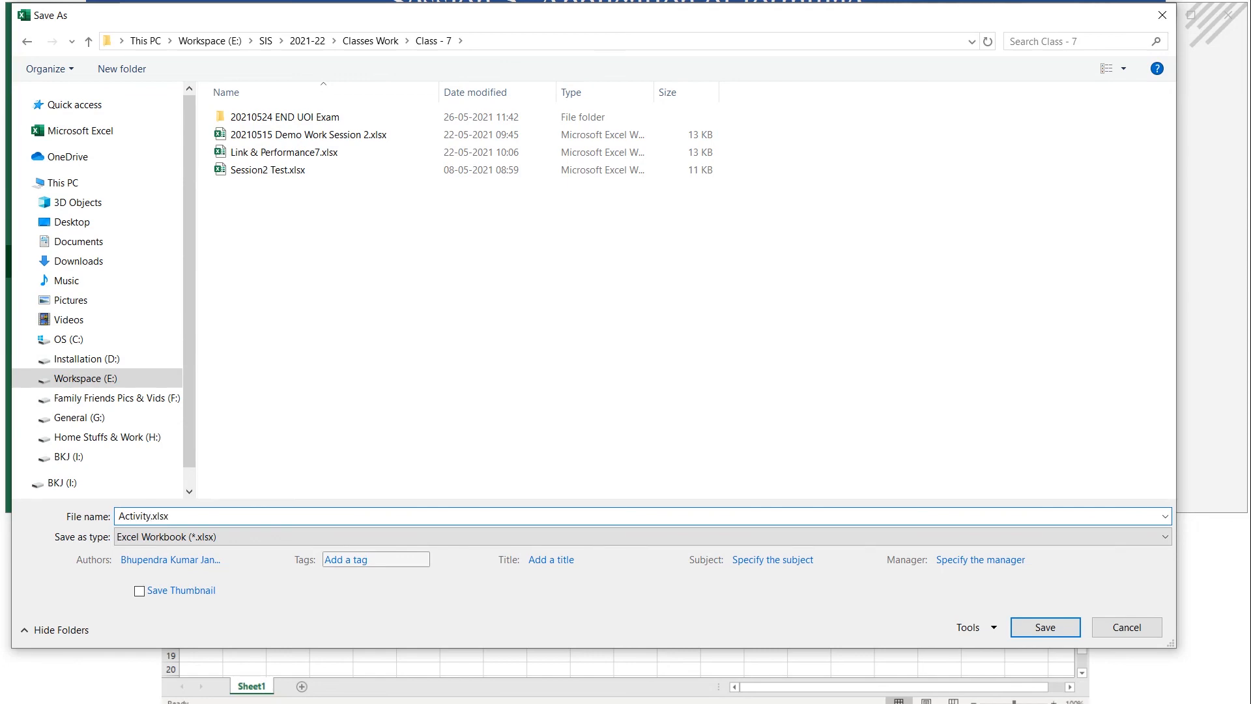